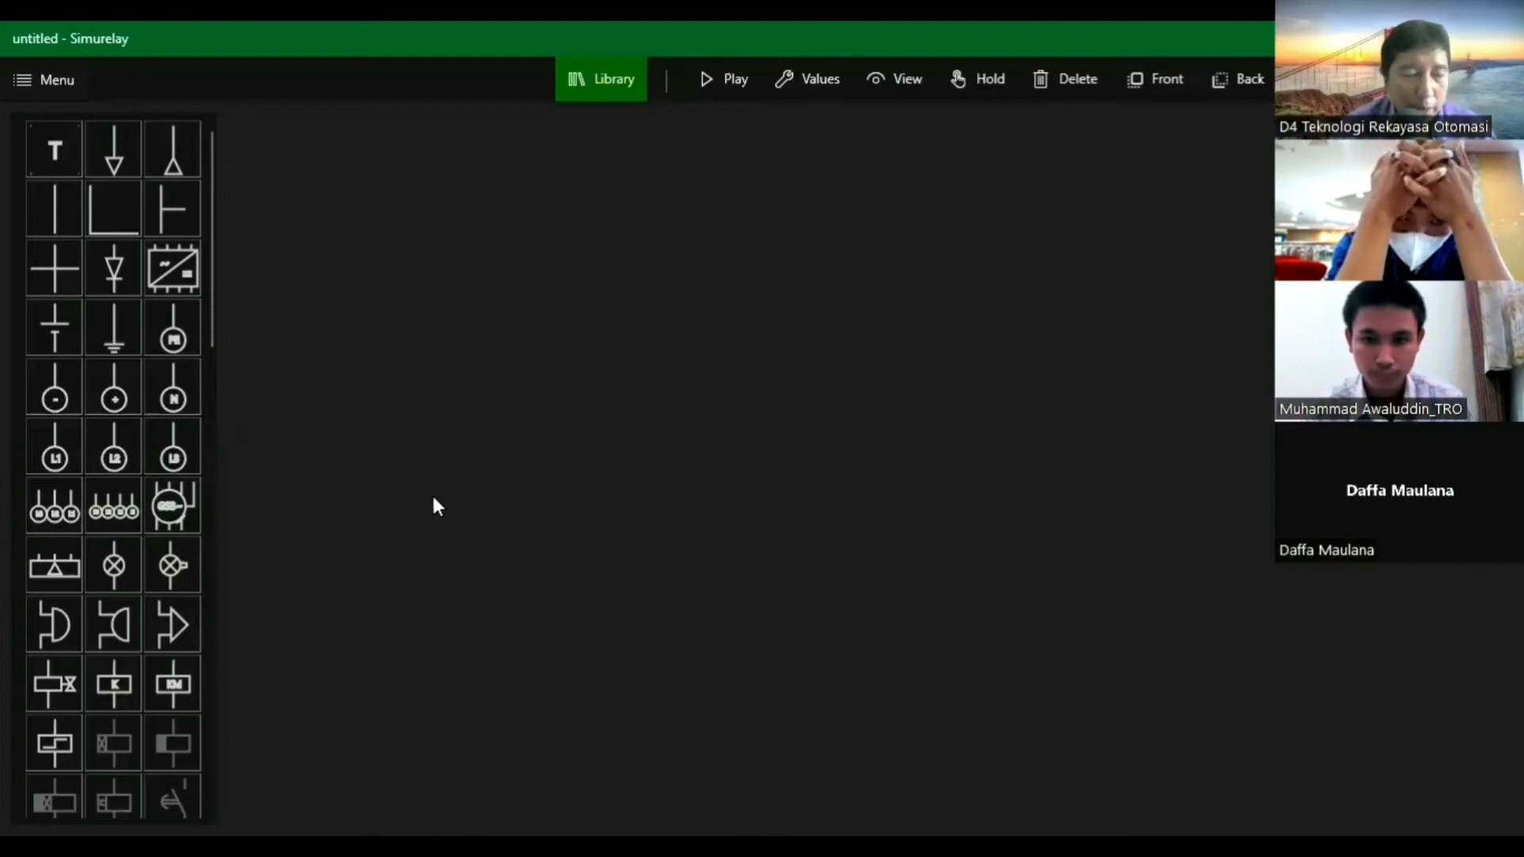
# Place an L1 power phase in the upper-left area of the schematic and rotate it so its terminal points down.
pyautogui.click(60, 462)
pyautogui.click(786, 646)
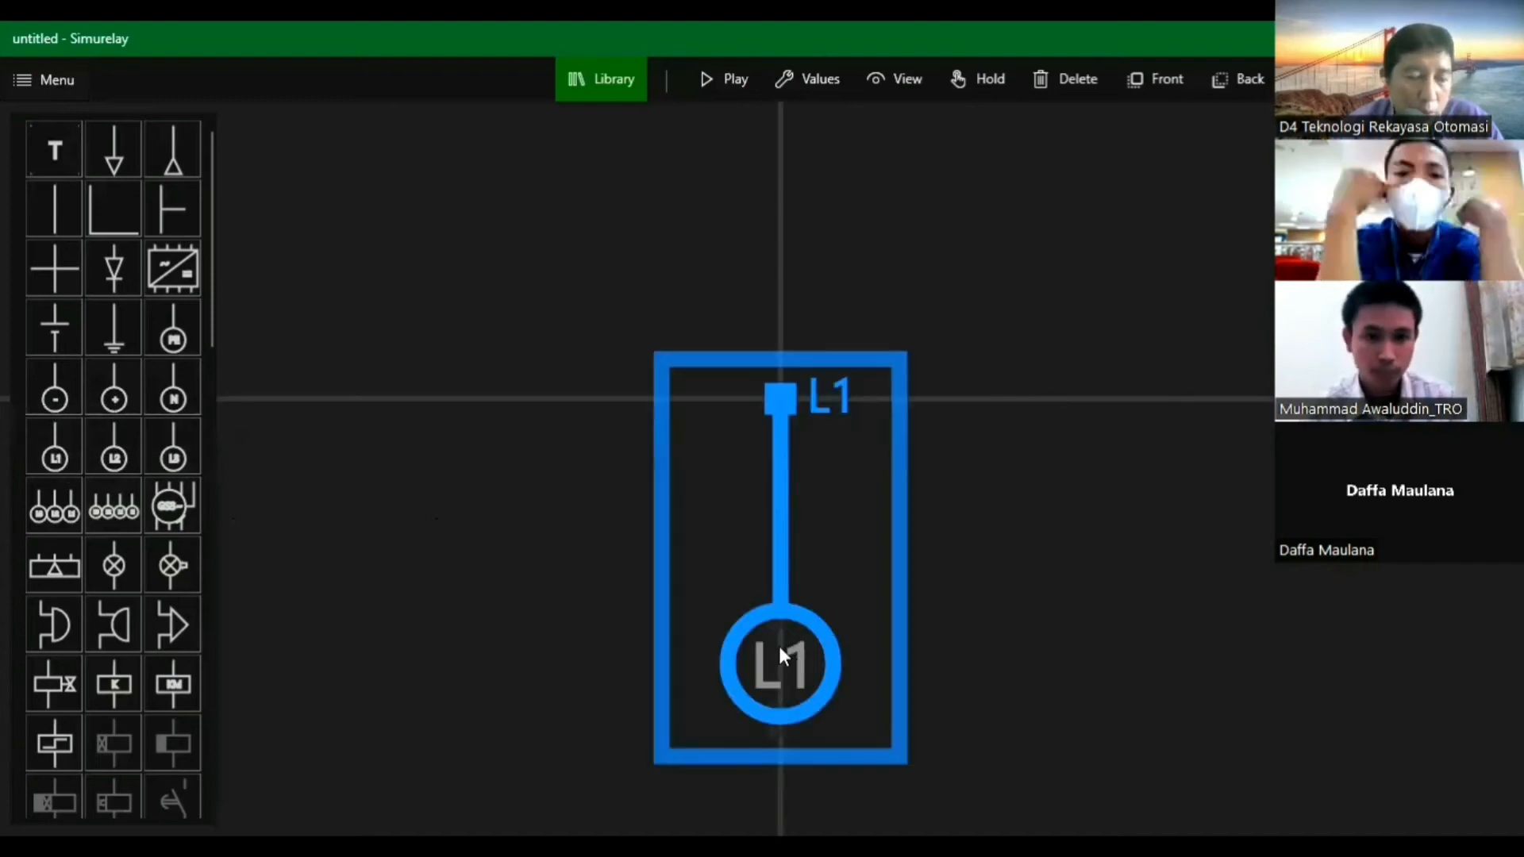
pyautogui.moveTo(778, 646); pyautogui.dragTo(670, 547)
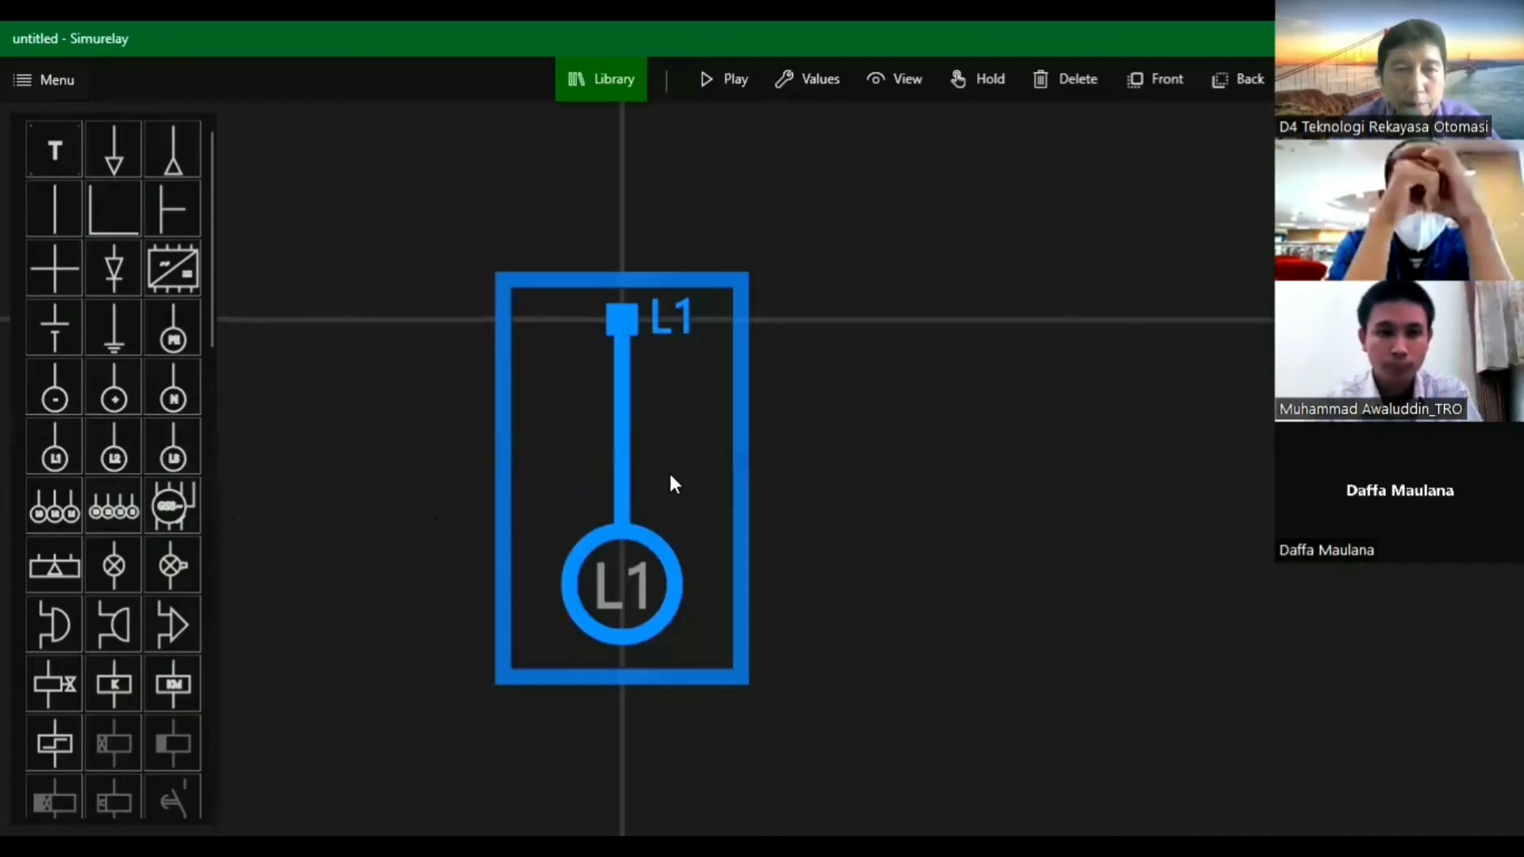
pyautogui.moveTo(672, 483); pyautogui.dragTo(629, 421)
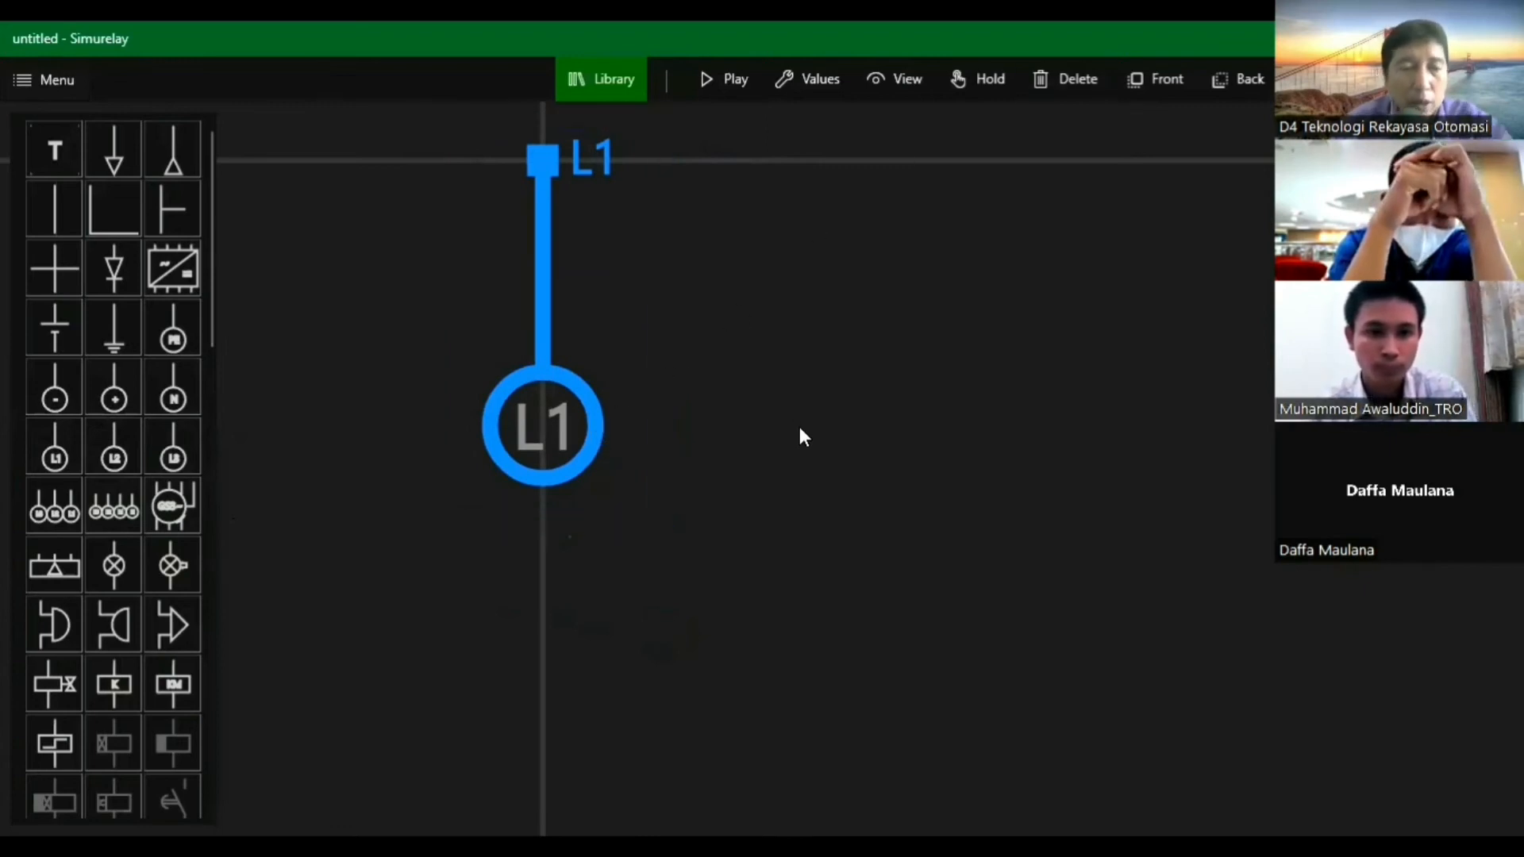
pyautogui.scroll(2, 793, 442)
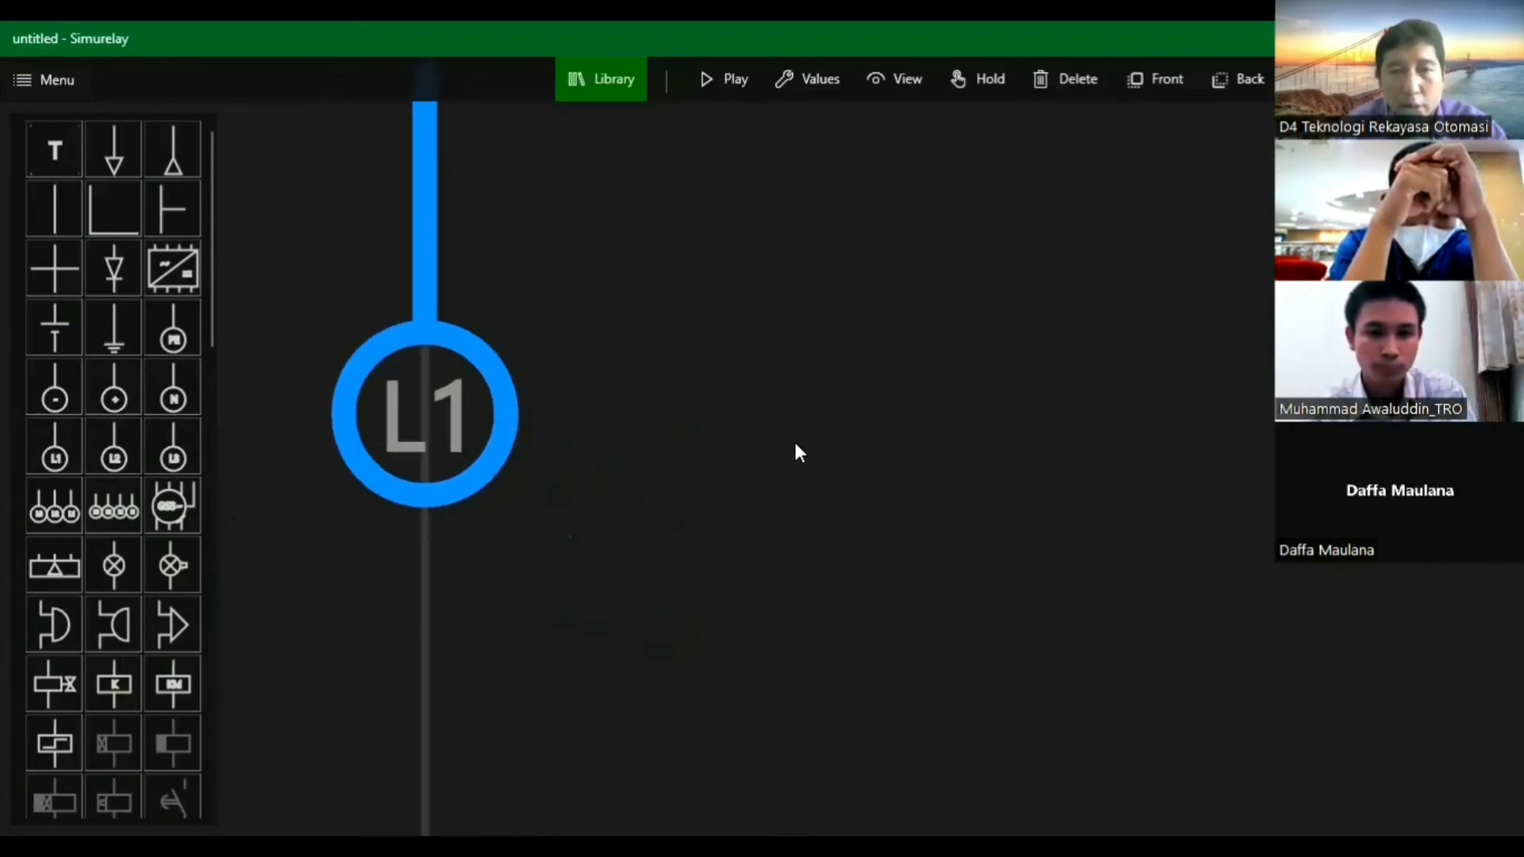
pyautogui.scroll(-4, 794, 450)
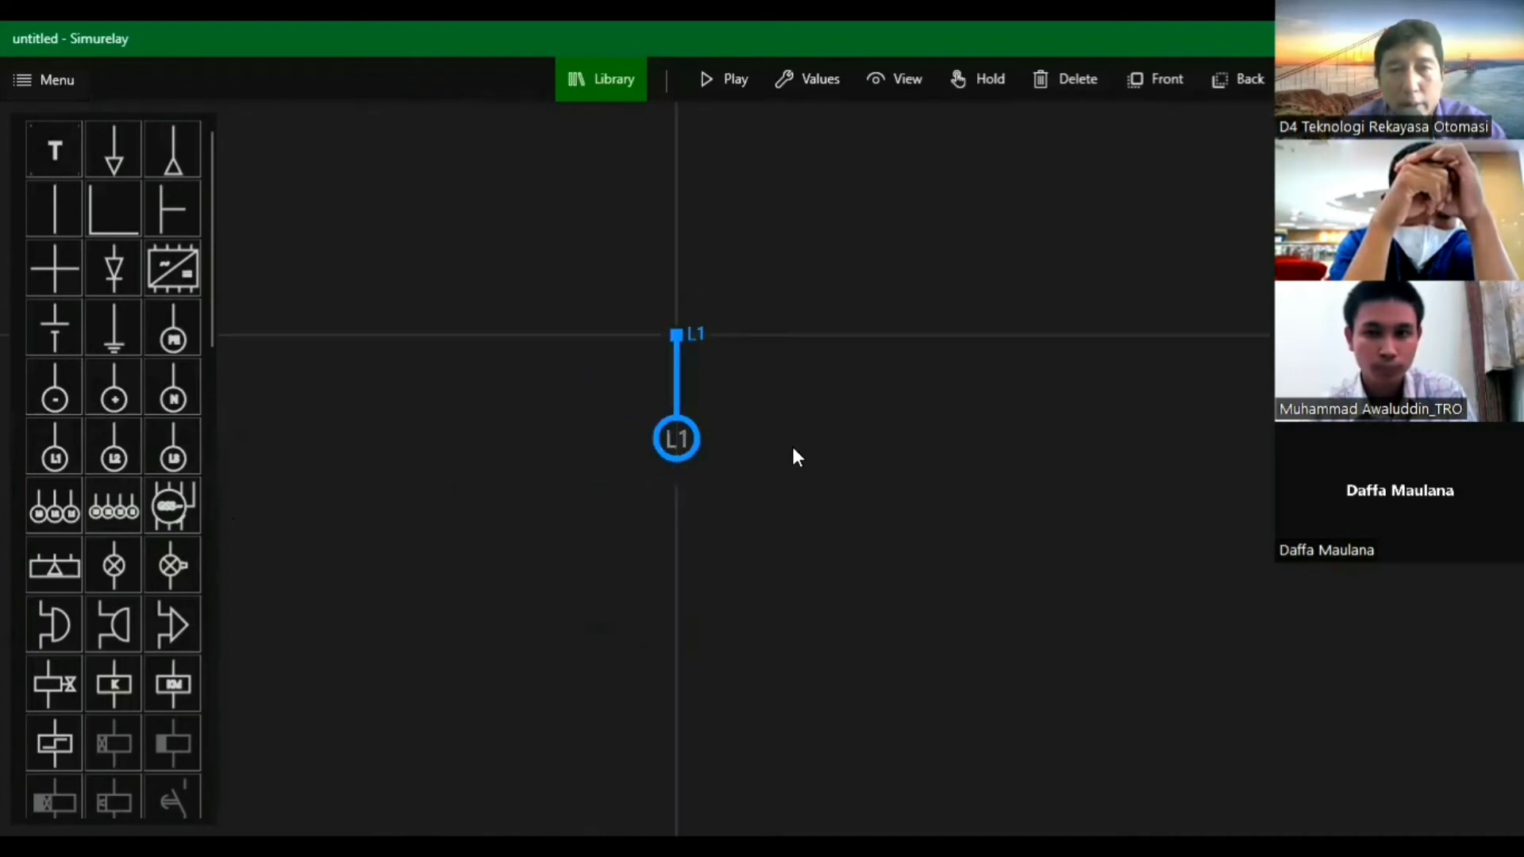
pyautogui.moveTo(653, 424); pyautogui.dragTo(336, 305)
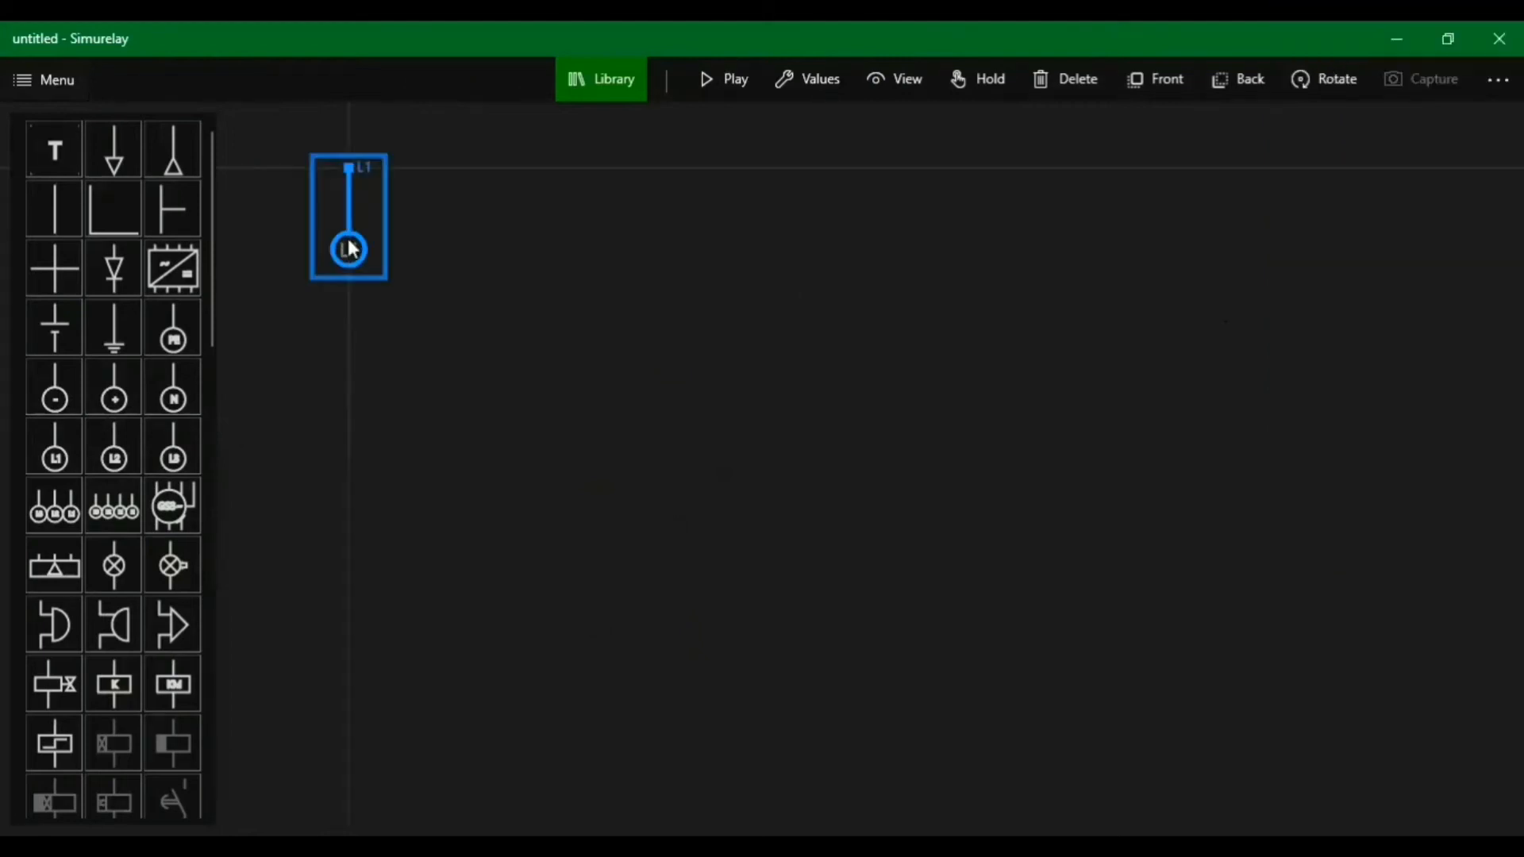
pyautogui.click(1337, 84)
pyautogui.click(1337, 85)
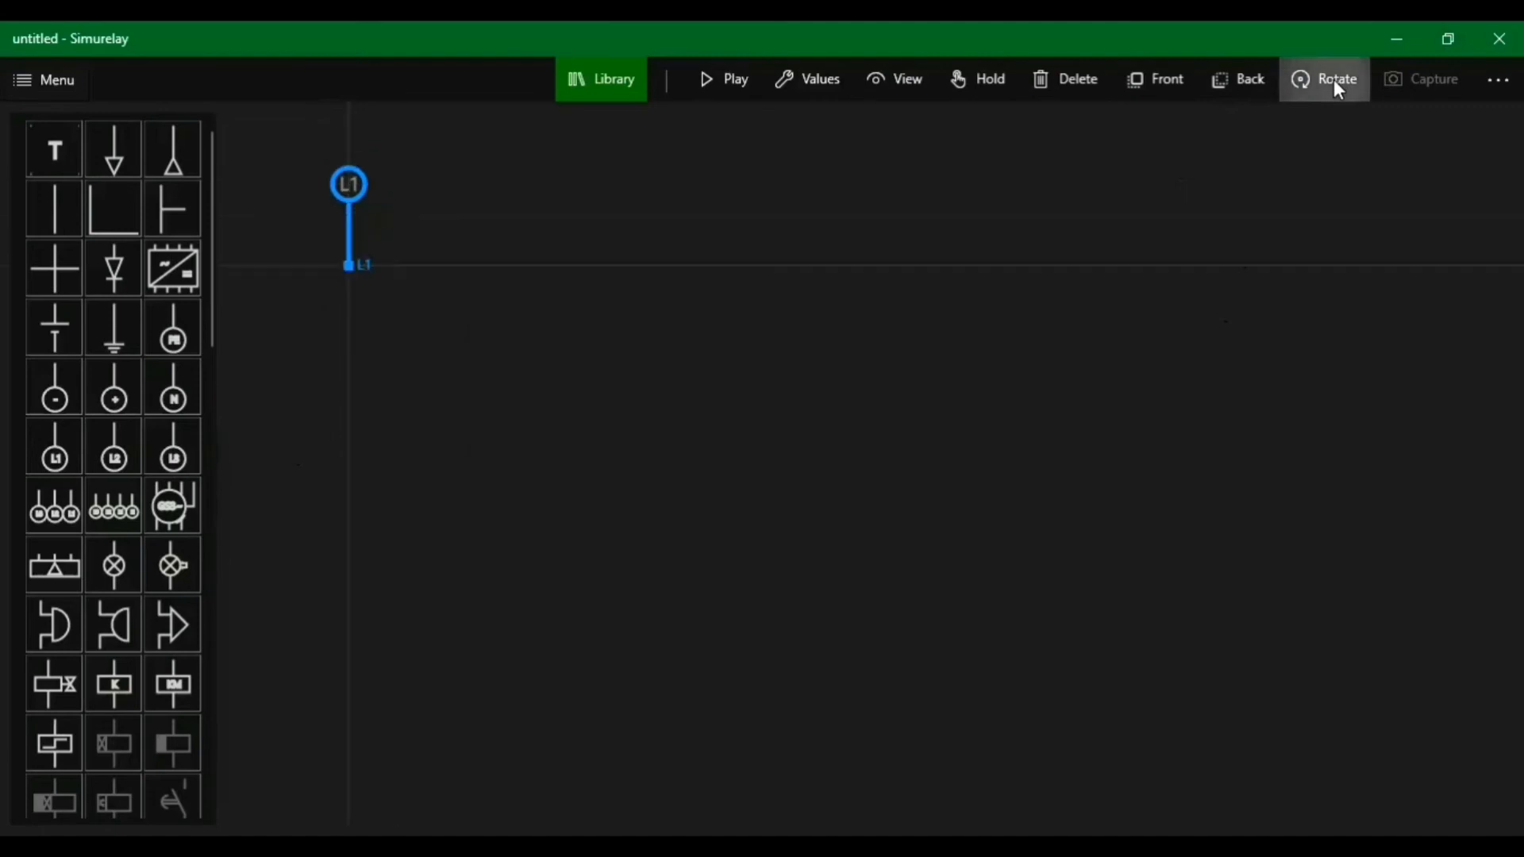
pyautogui.click(429, 344)
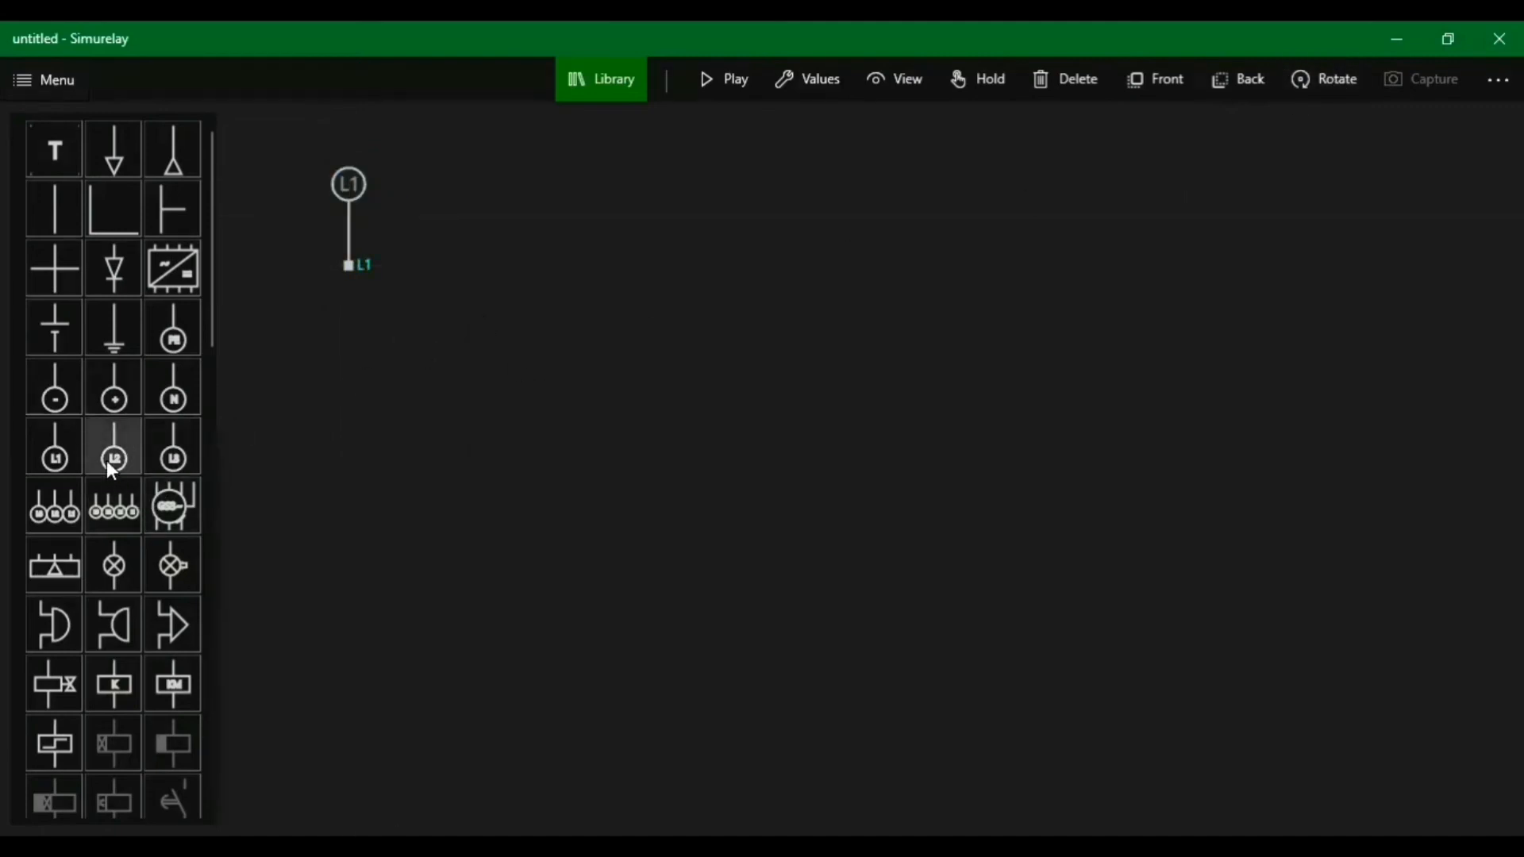
# Place an L2 power phase beside L1 at the same height and rotate it so its terminal points down.
pyautogui.moveTo(112, 472); pyautogui.dragTo(768, 525)
pyautogui.moveTo(618, 405); pyautogui.dragTo(445, 268)
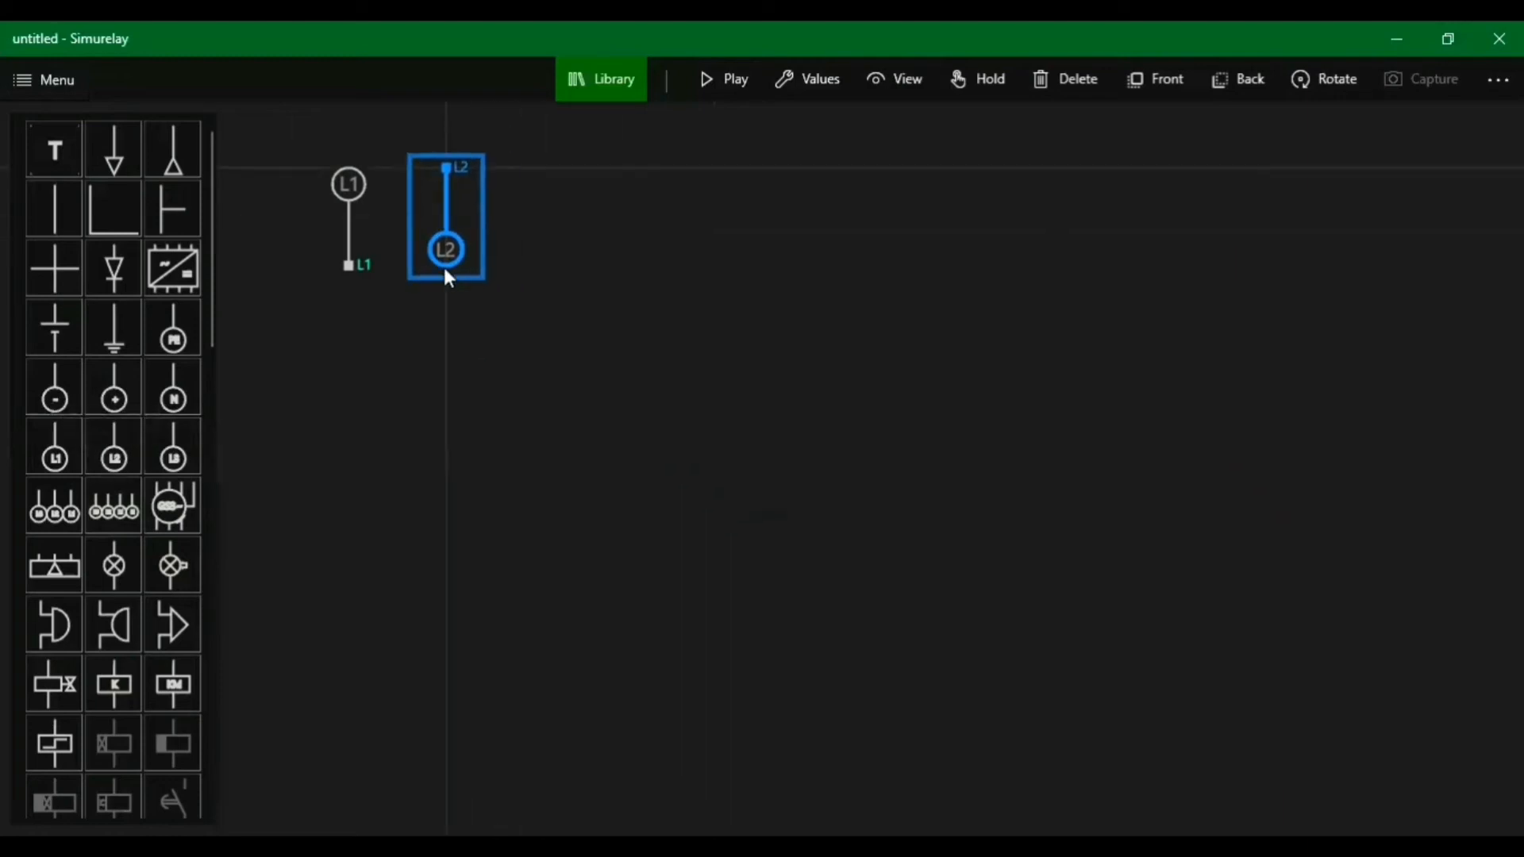
pyautogui.click(1333, 79)
pyautogui.click(1334, 79)
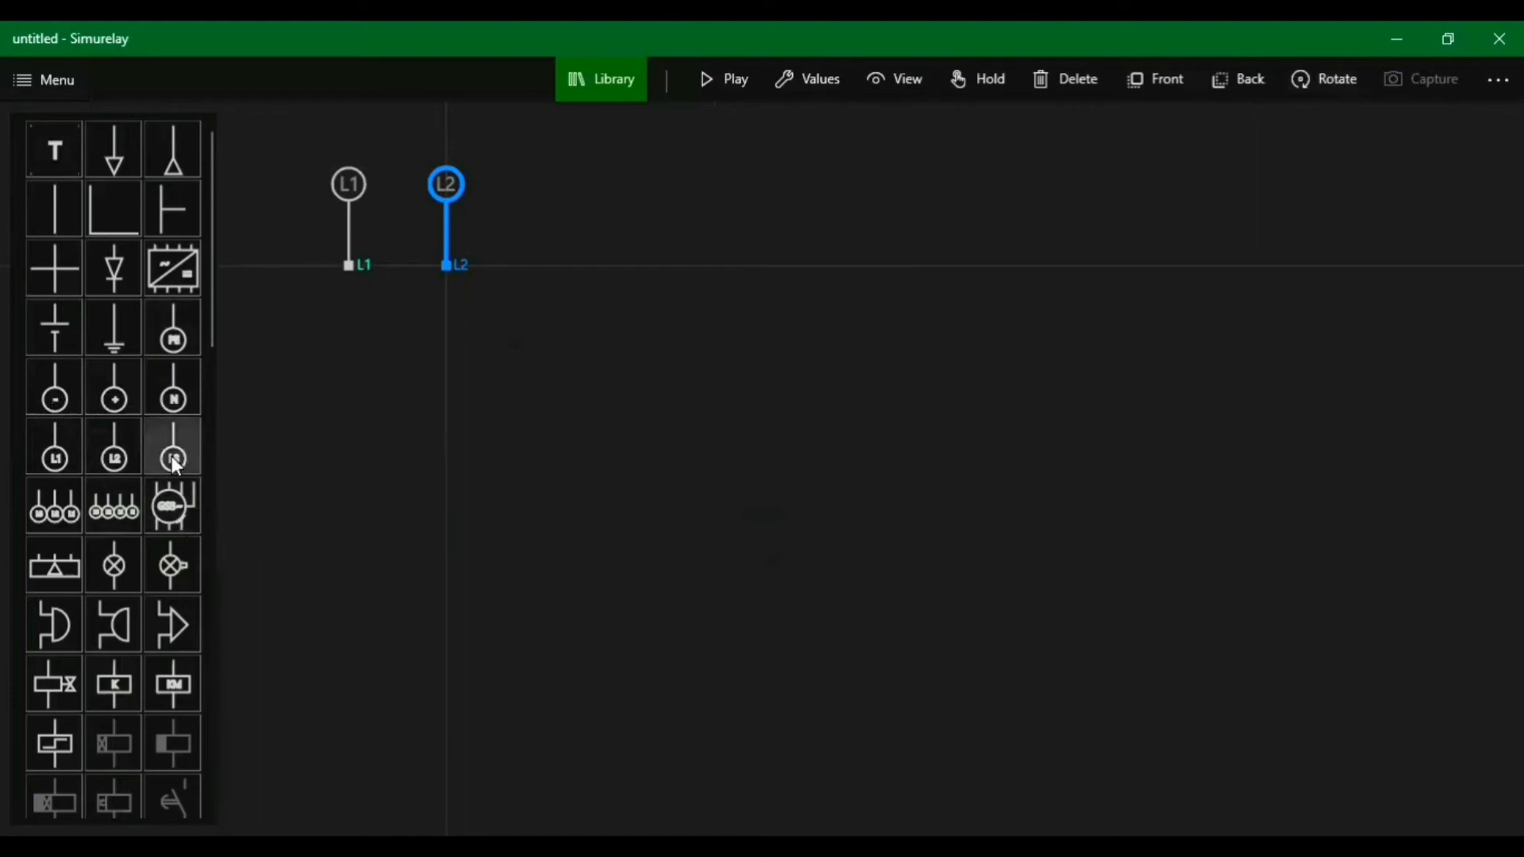
# Place an L3 power phase beside L2 at the same height and rotate it so its terminal points down.
pyautogui.moveTo(173, 446); pyautogui.dragTo(562, 258)
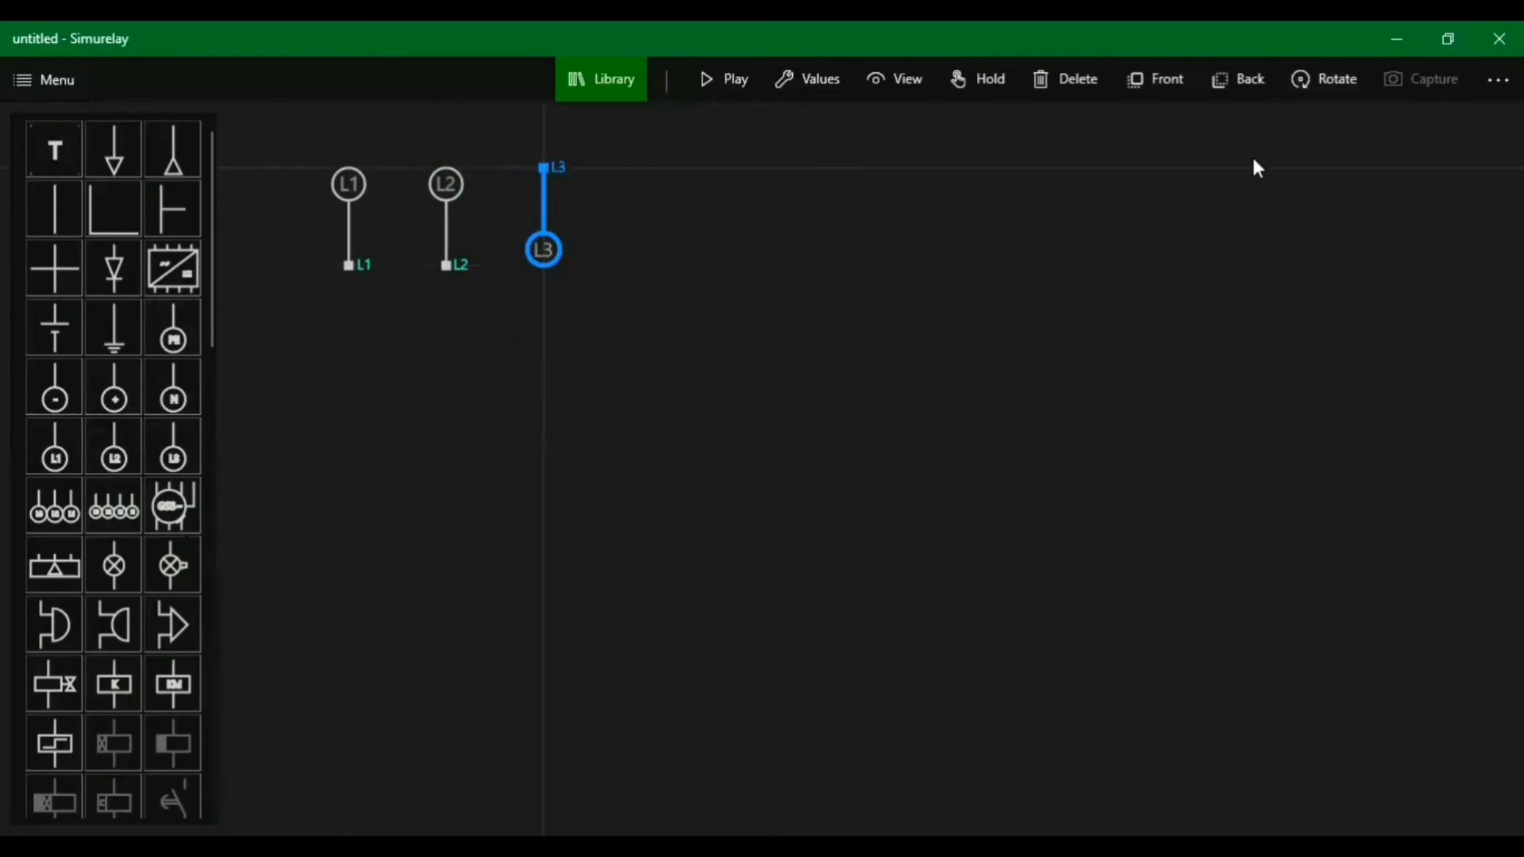
pyautogui.click(1319, 87)
pyautogui.click(1317, 86)
pyautogui.click(747, 328)
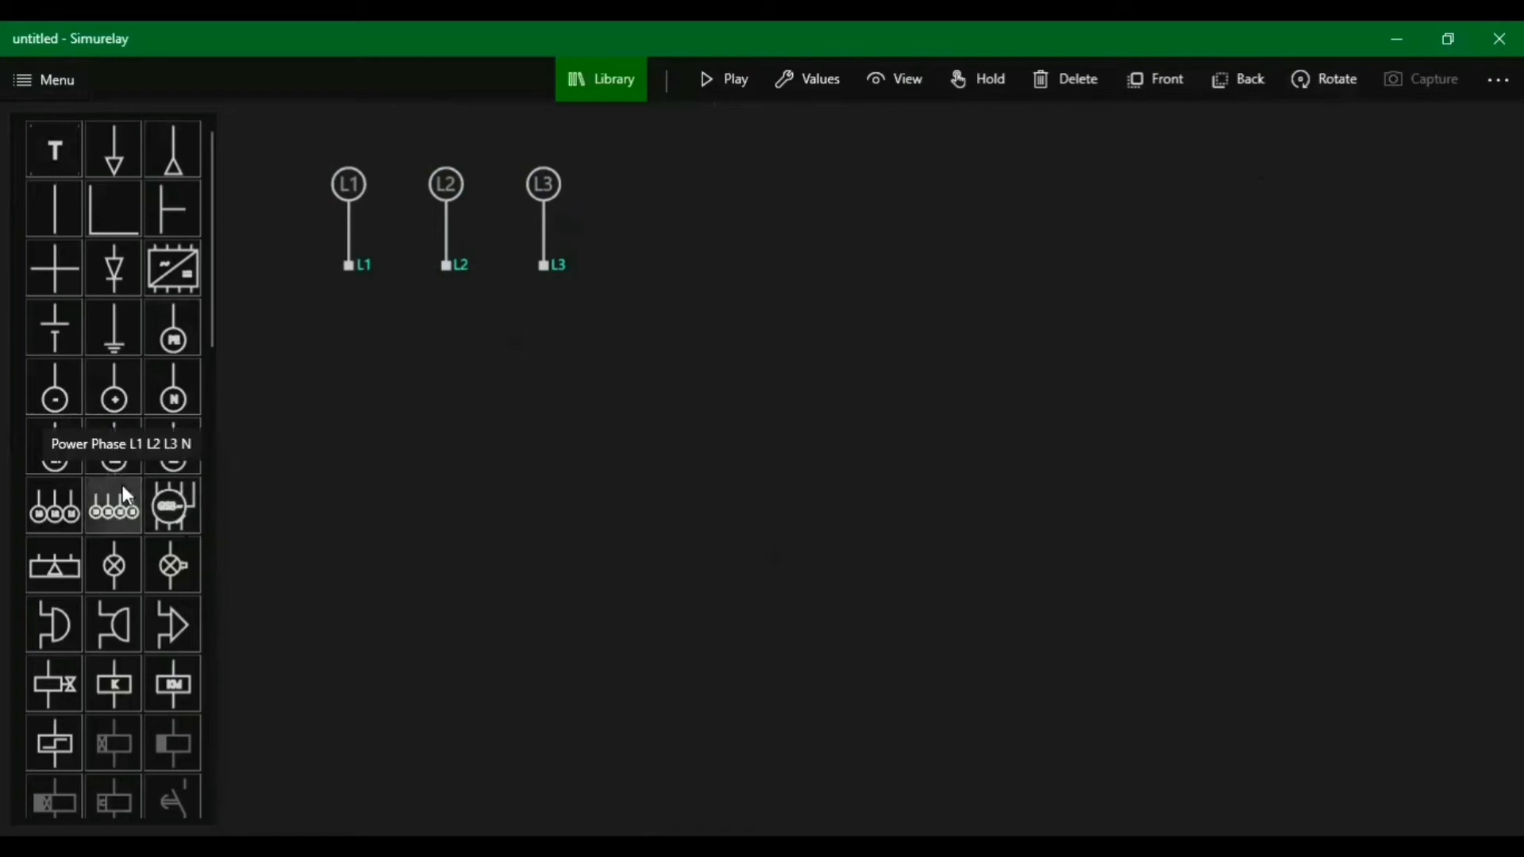
# Place a three-pole fused switch below the power phases, with its terminal 1 directly under L1.
pyautogui.scroll(-1, 122, 484)
pyautogui.scroll(-6, 116, 494)
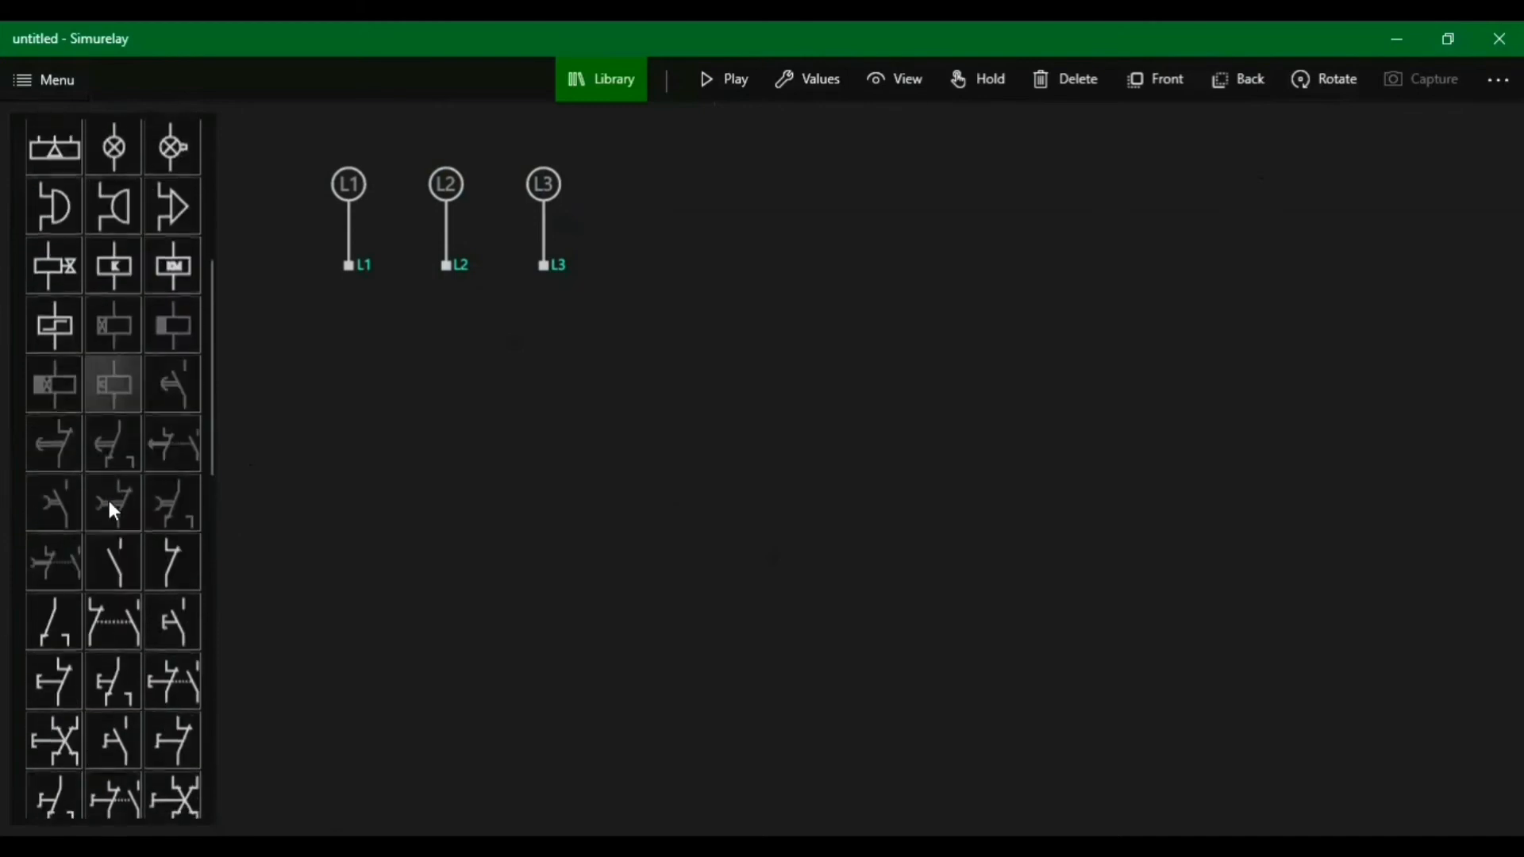
pyautogui.scroll(-2, 103, 514)
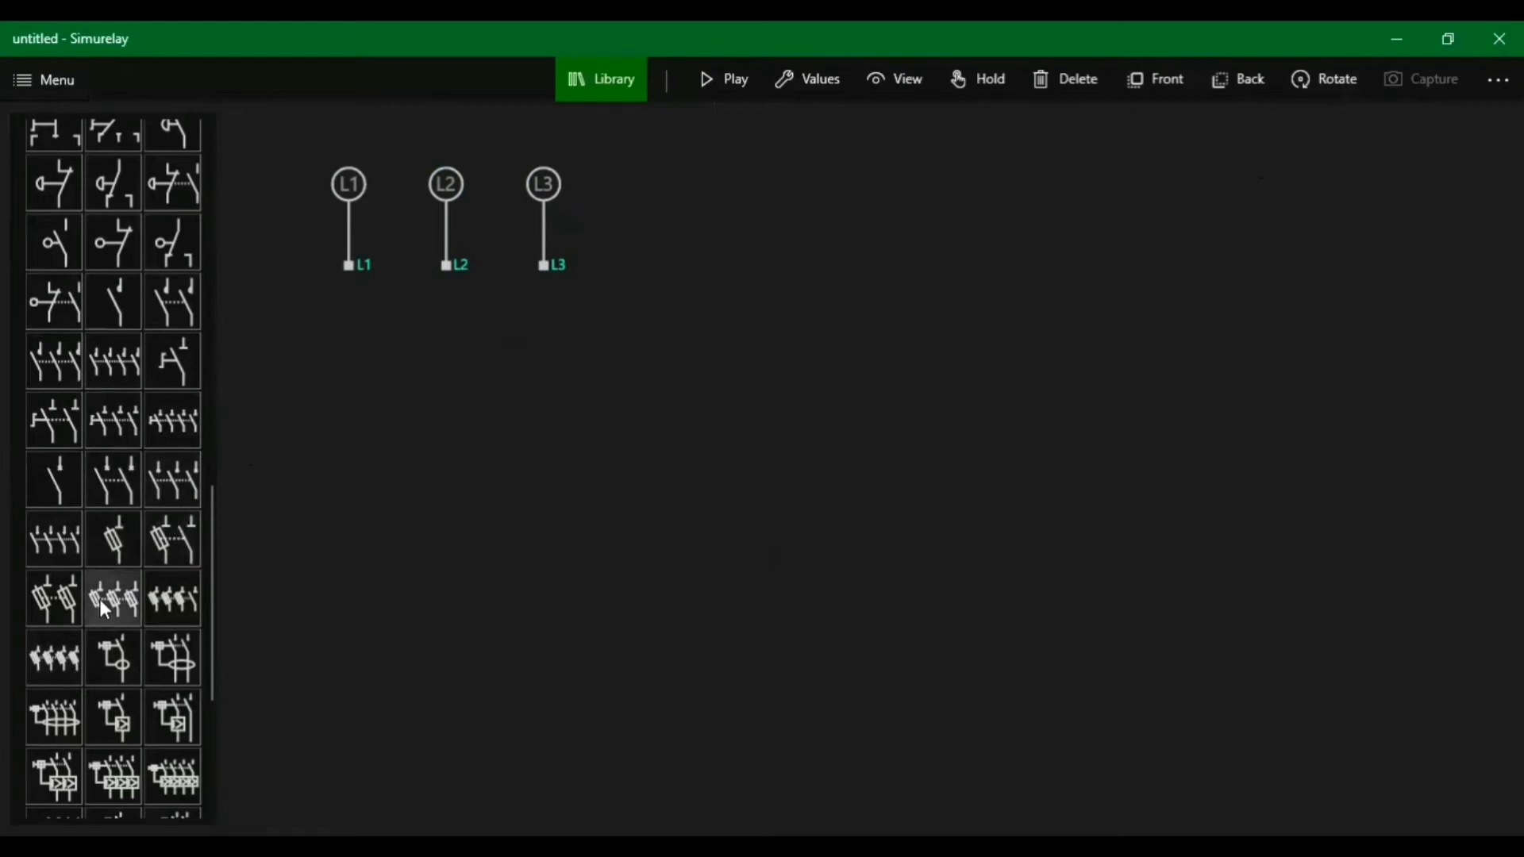
pyautogui.moveTo(99, 599); pyautogui.dragTo(370, 390)
# Wire the L1 power phase to terminal 1 of the fused switch F1.
pyautogui.click(356, 246)
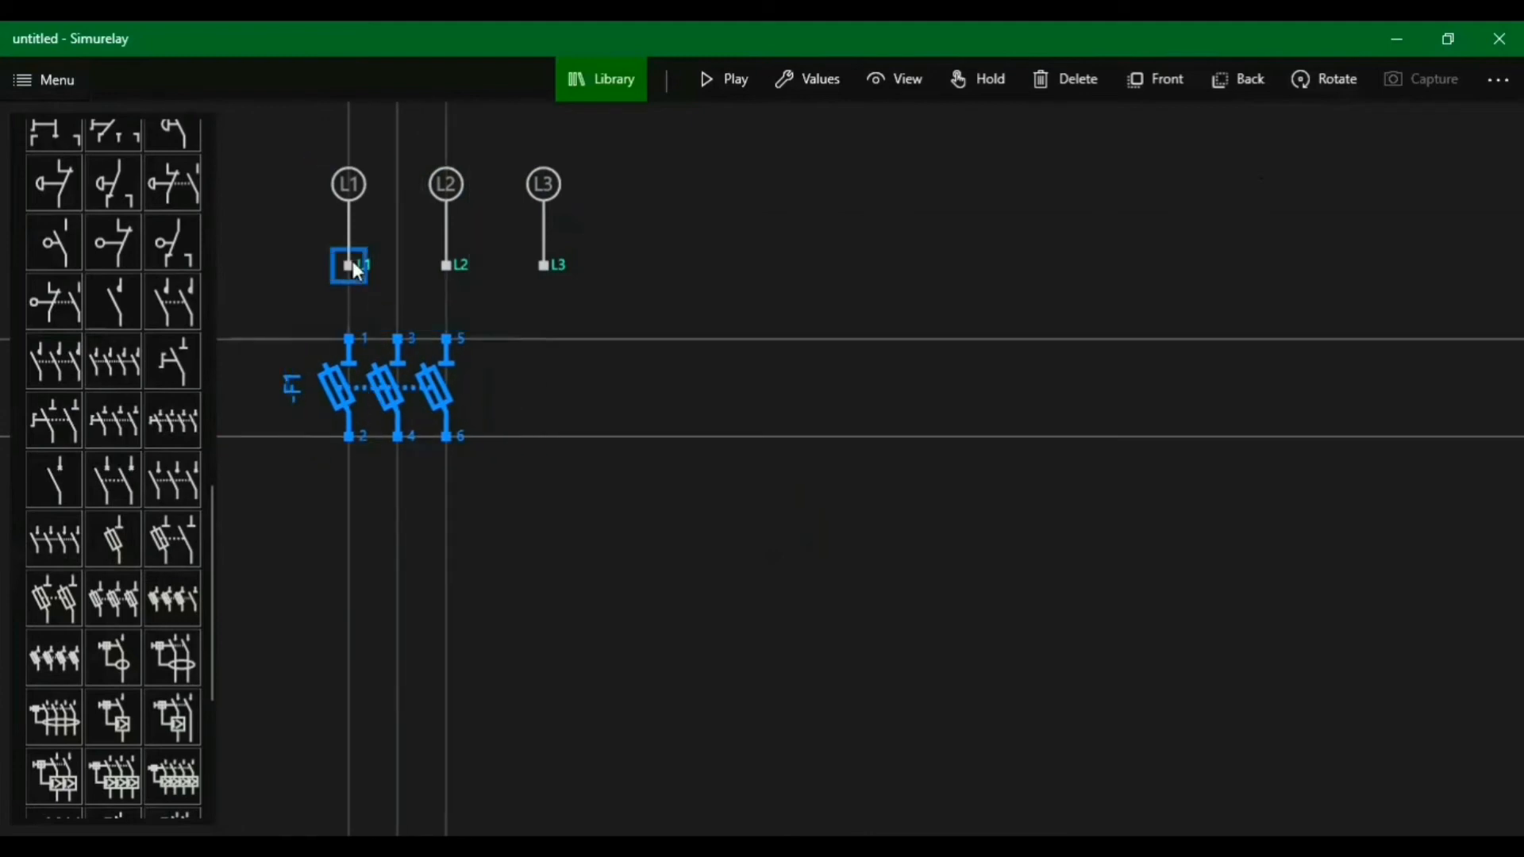
pyautogui.moveTo(352, 262)
pyautogui.mouseDown()
pyautogui.moveTo(341, 288)
pyautogui.moveTo(335, 254)
pyautogui.mouseUp()
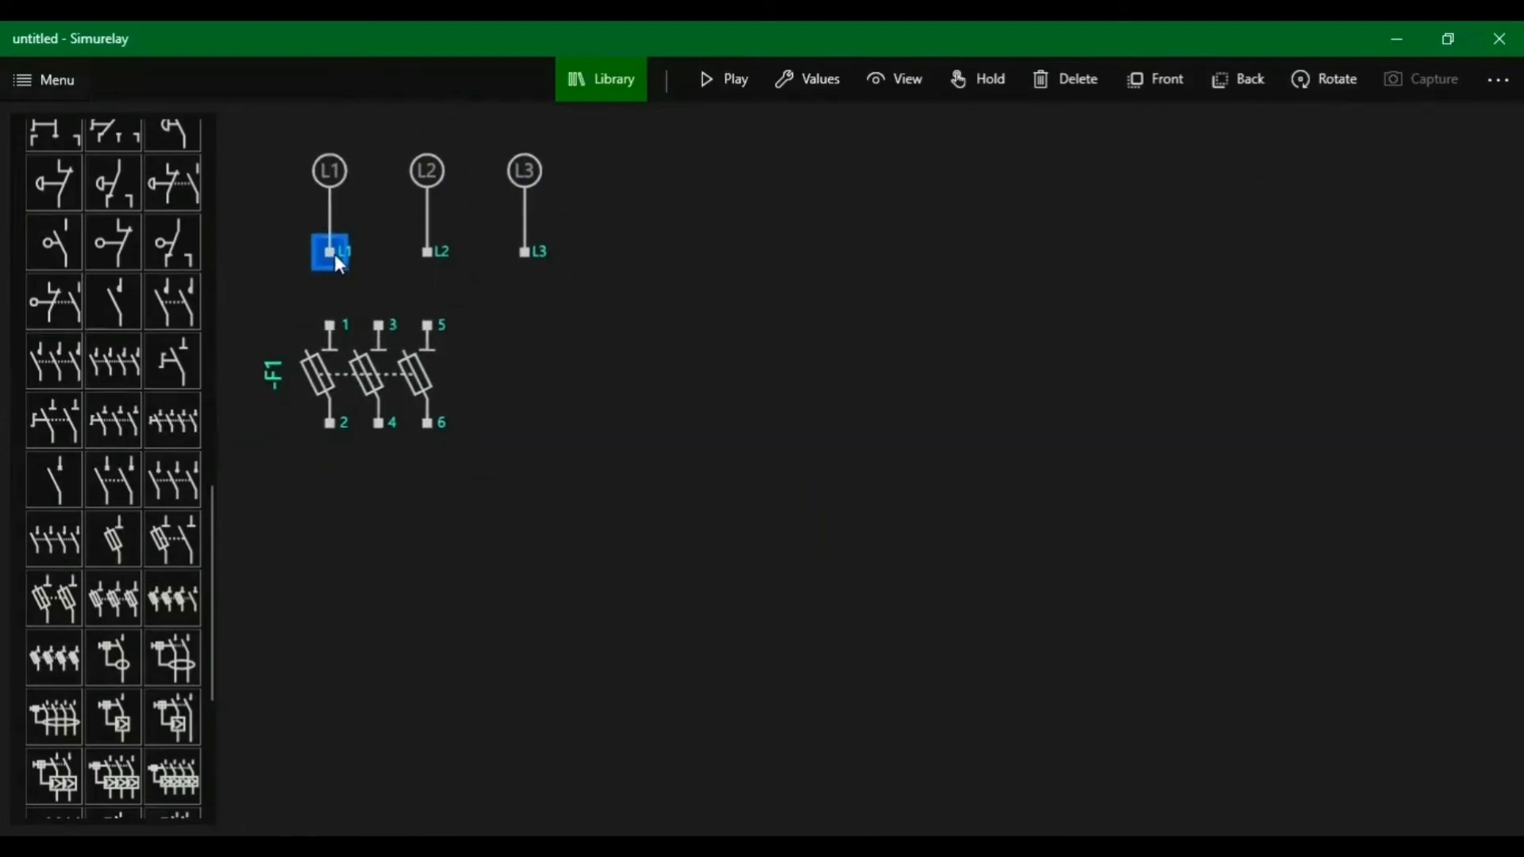
pyautogui.moveTo(326, 334); pyautogui.dragTo(327, 254)
# Move L2 and L3 directly above terminals 3 and 5 of fused switch F1 and wire each to its terminal.
pyautogui.click(443, 162)
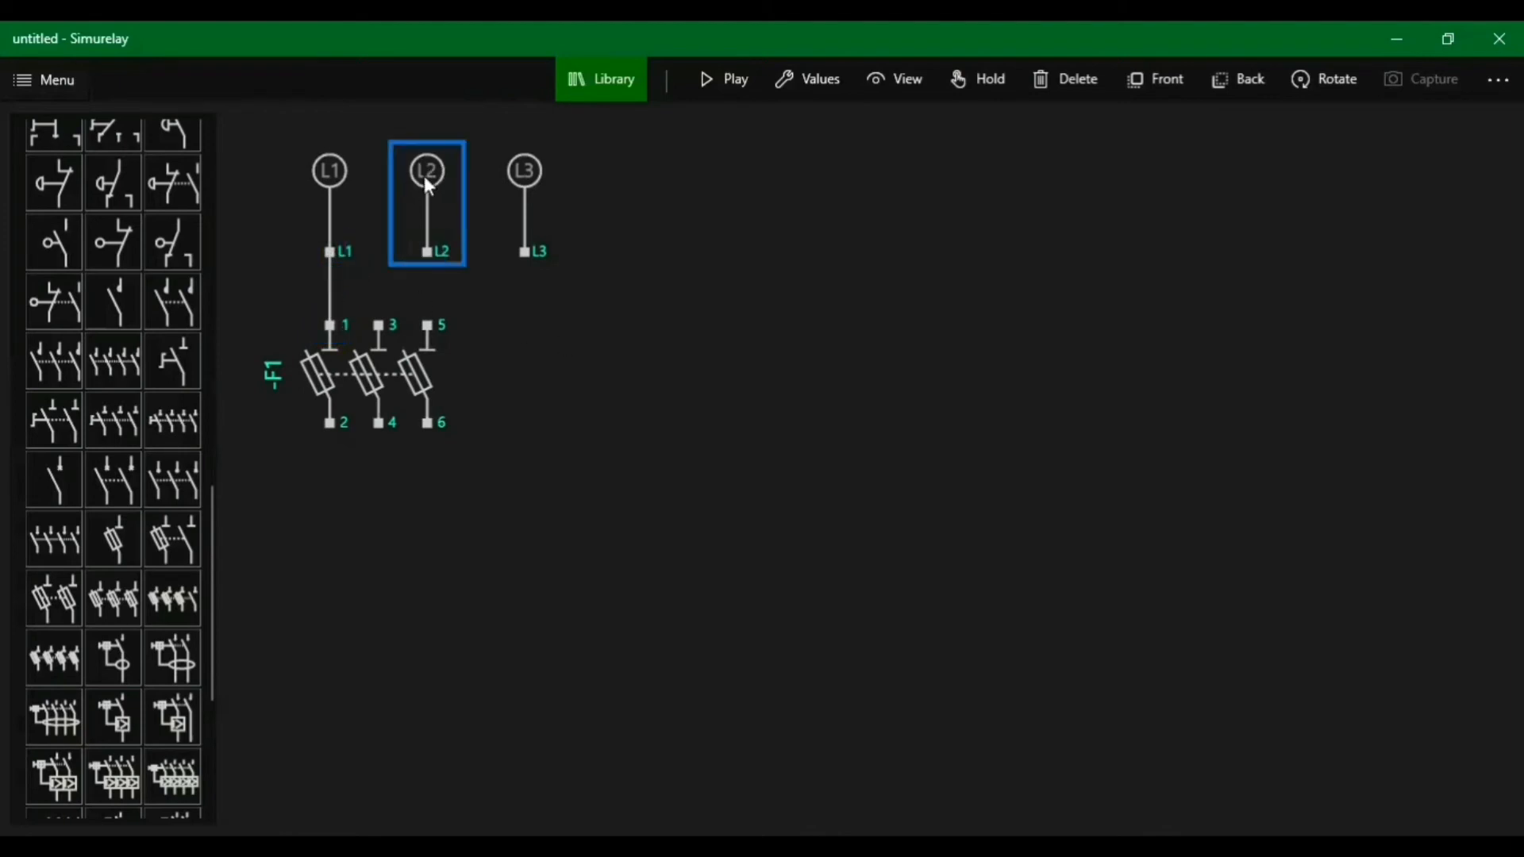
pyautogui.moveTo(429, 184); pyautogui.dragTo(378, 193)
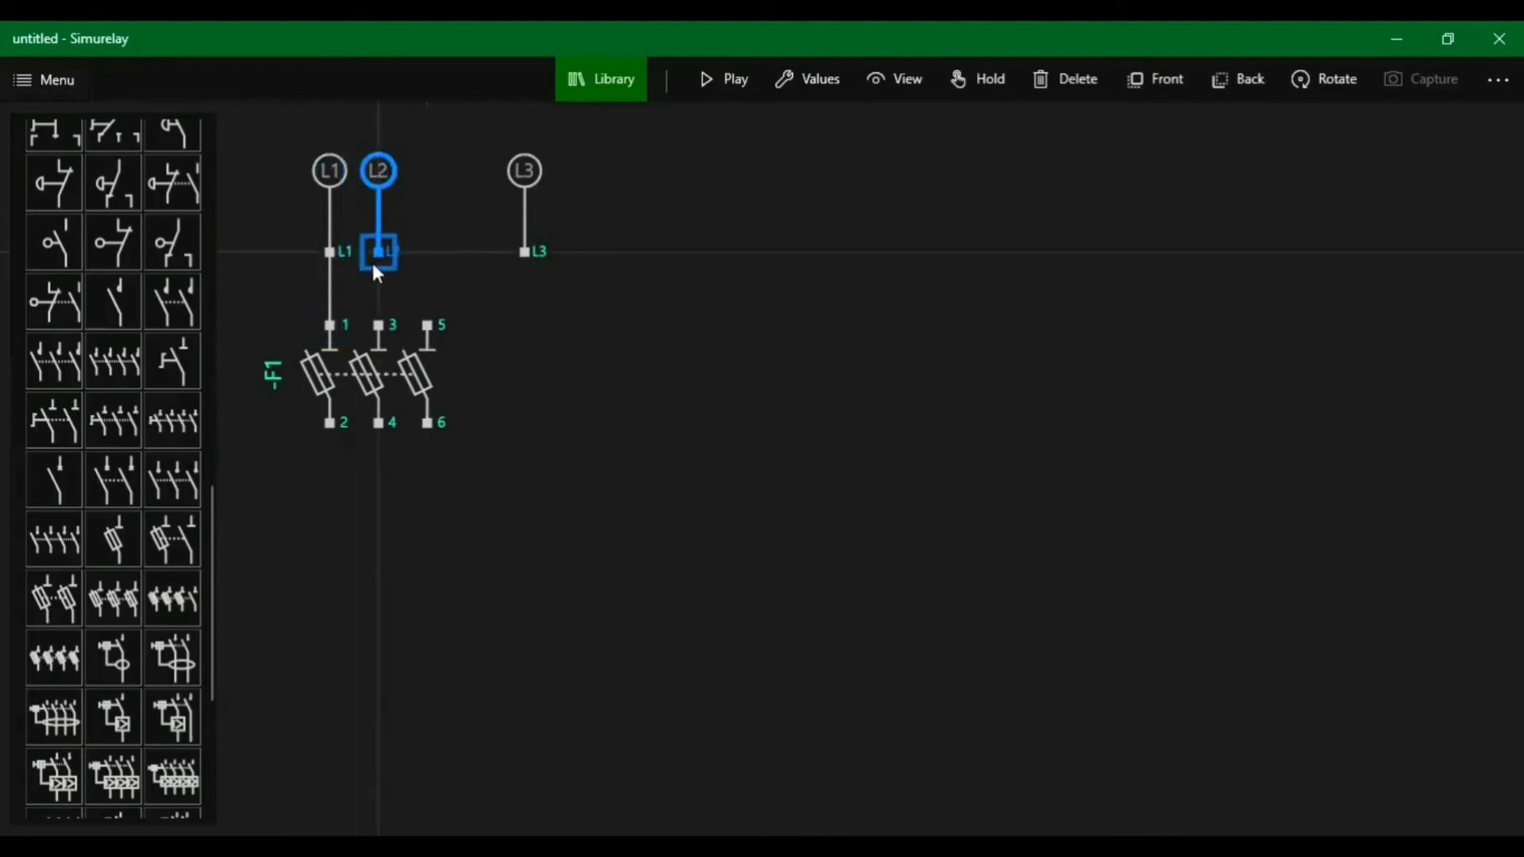
pyautogui.moveTo(374, 267); pyautogui.dragTo(378, 325)
pyautogui.click(529, 187)
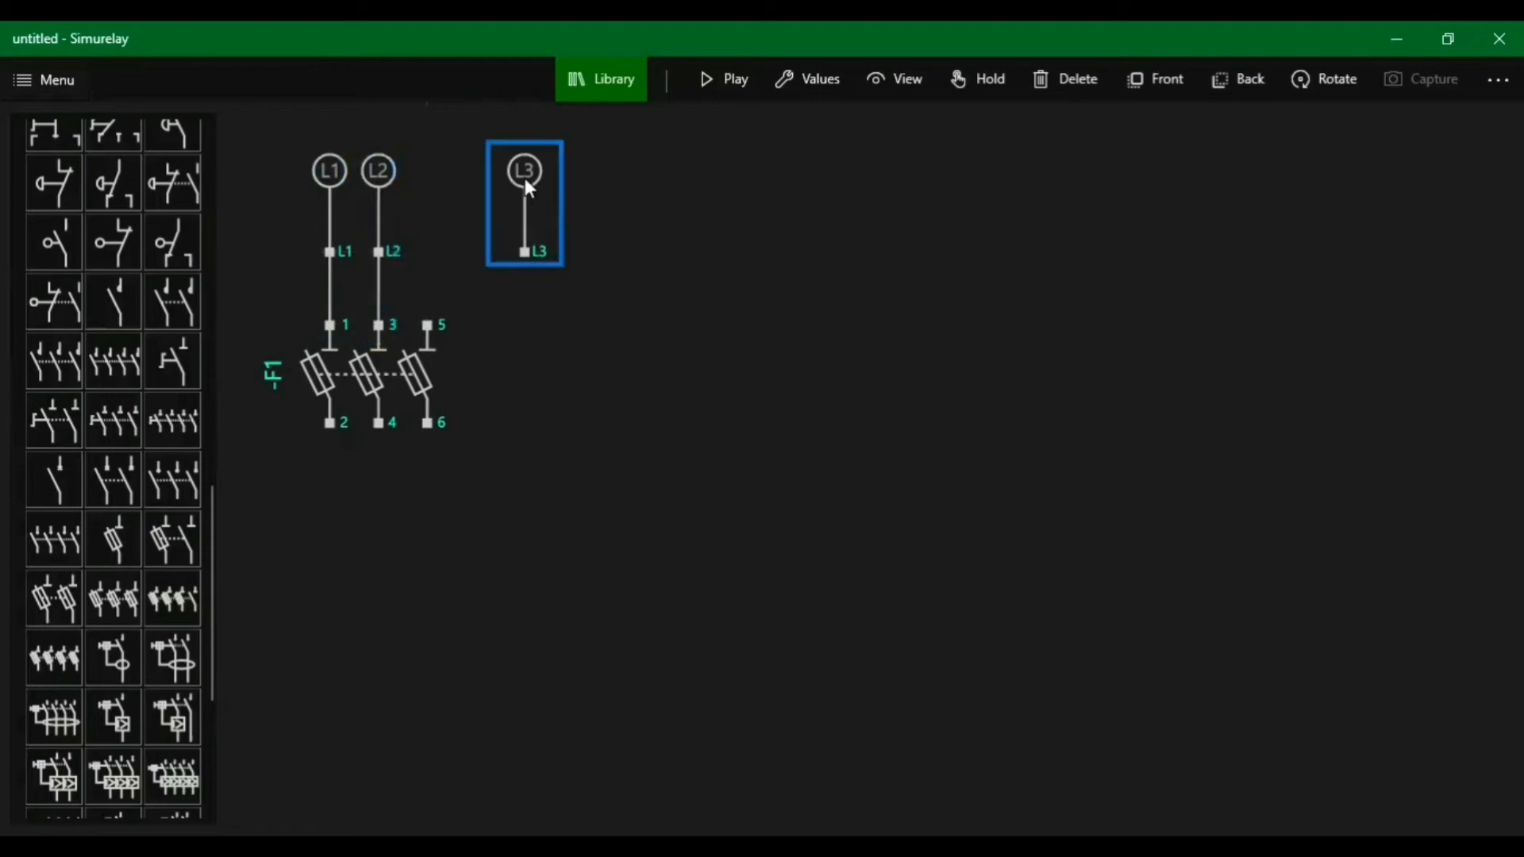
pyautogui.moveTo(530, 187); pyautogui.dragTo(435, 180)
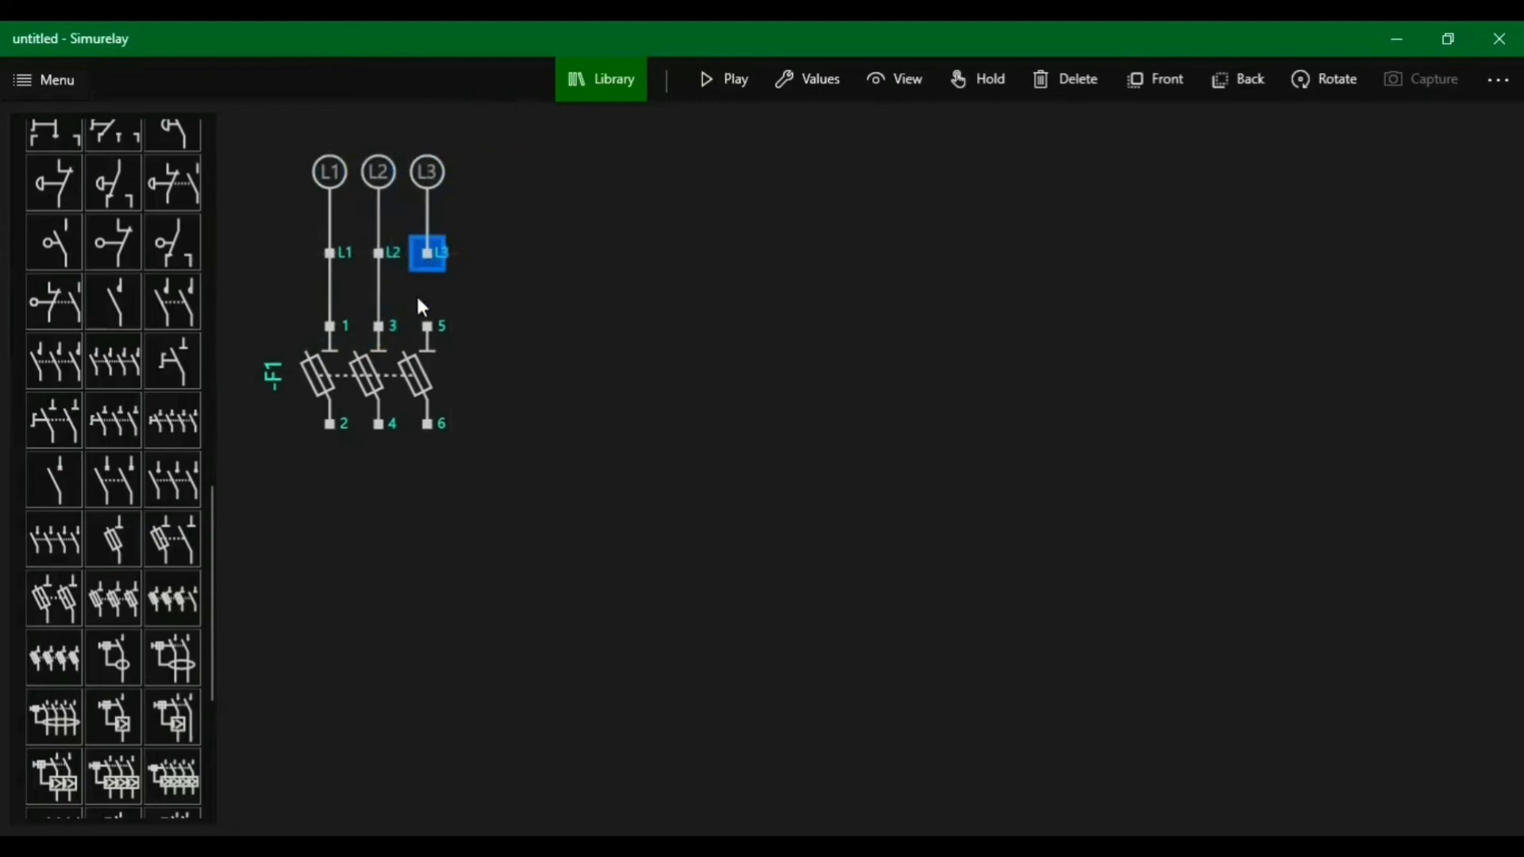
pyautogui.moveTo(427, 254); pyautogui.dragTo(426, 326)
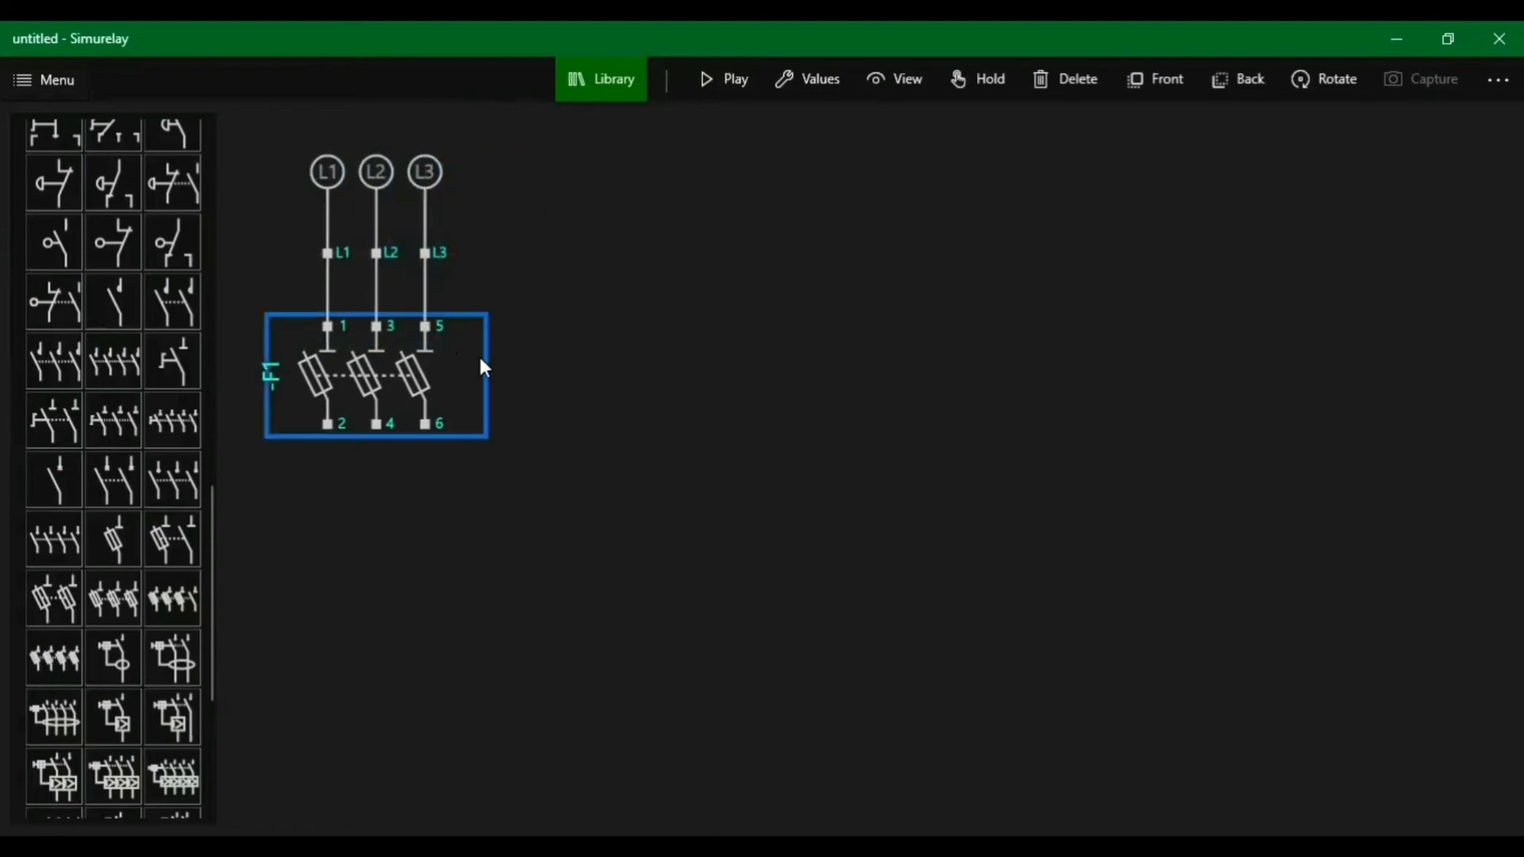
# Place a three-phase Star/Delta motor well below fused switch F1, with U1, V1 and W1 aligned to the three poles.
pyautogui.scroll(-2, 518, 343)
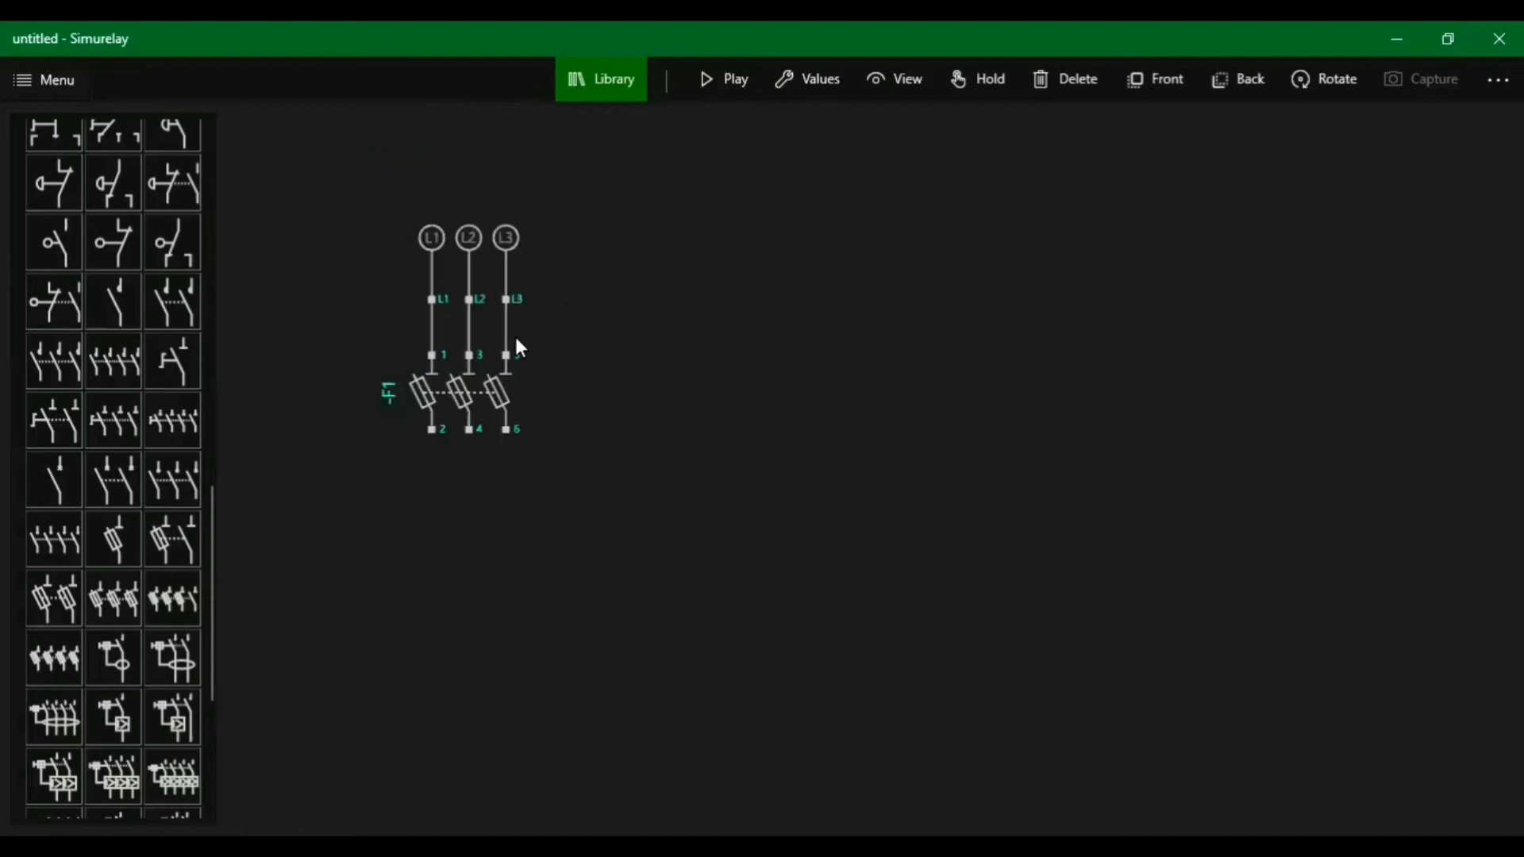
pyautogui.moveTo(514, 264)
pyautogui.mouseDown()
pyautogui.moveTo(454, 227)
pyautogui.moveTo(488, 232)
pyautogui.moveTo(508, 259)
pyautogui.moveTo(508, 238)
pyautogui.mouseUp()
pyautogui.click(212, 203)
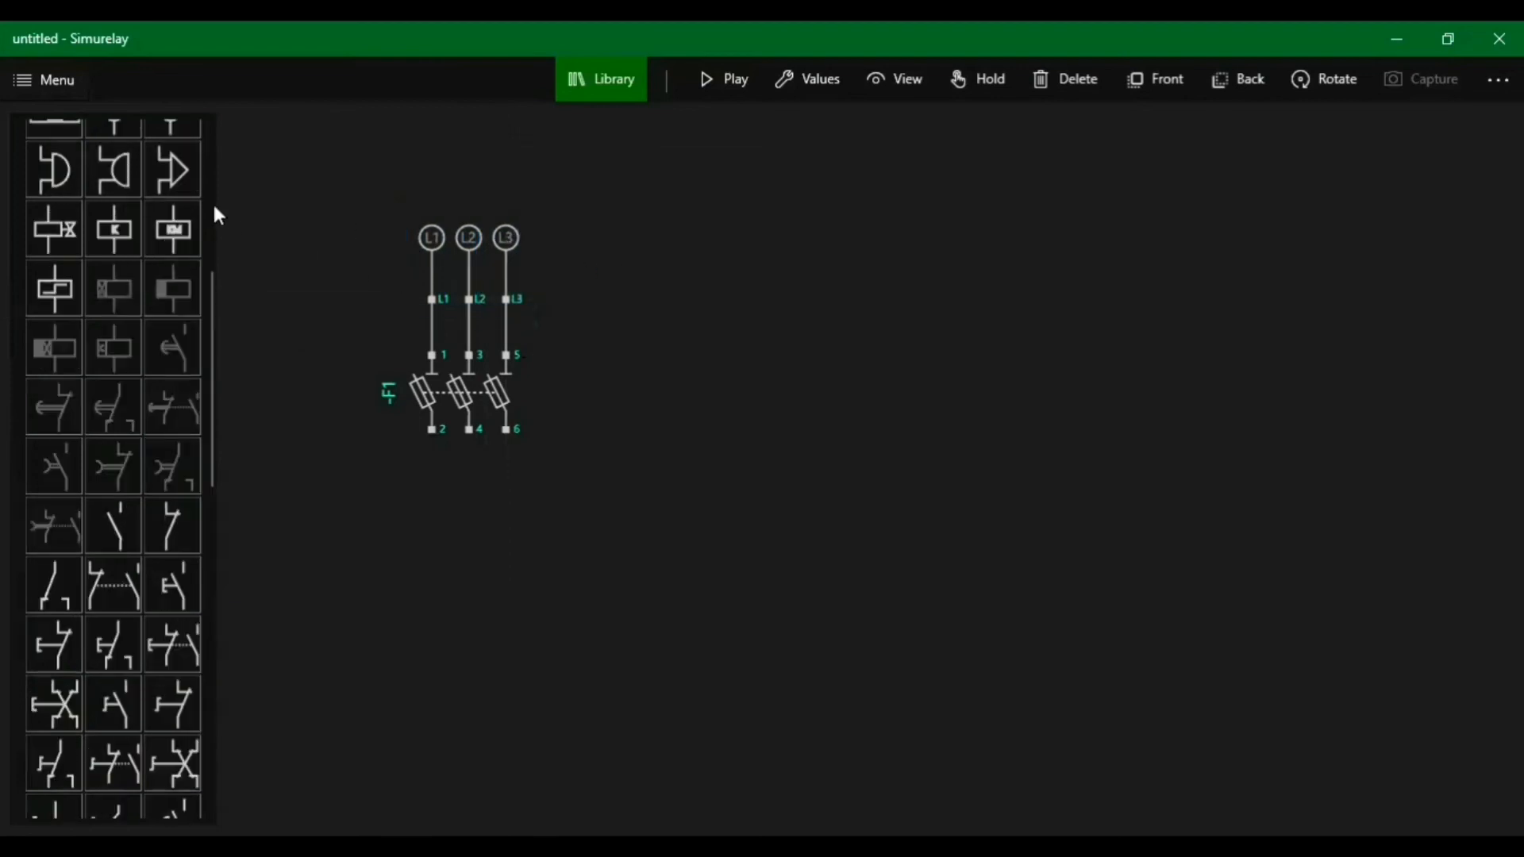
pyautogui.moveTo(471, 381)
pyautogui.mouseDown()
pyautogui.moveTo(434, 338)
pyautogui.moveTo(487, 381)
pyautogui.mouseUp()
pyautogui.scroll(-3, 232, 526)
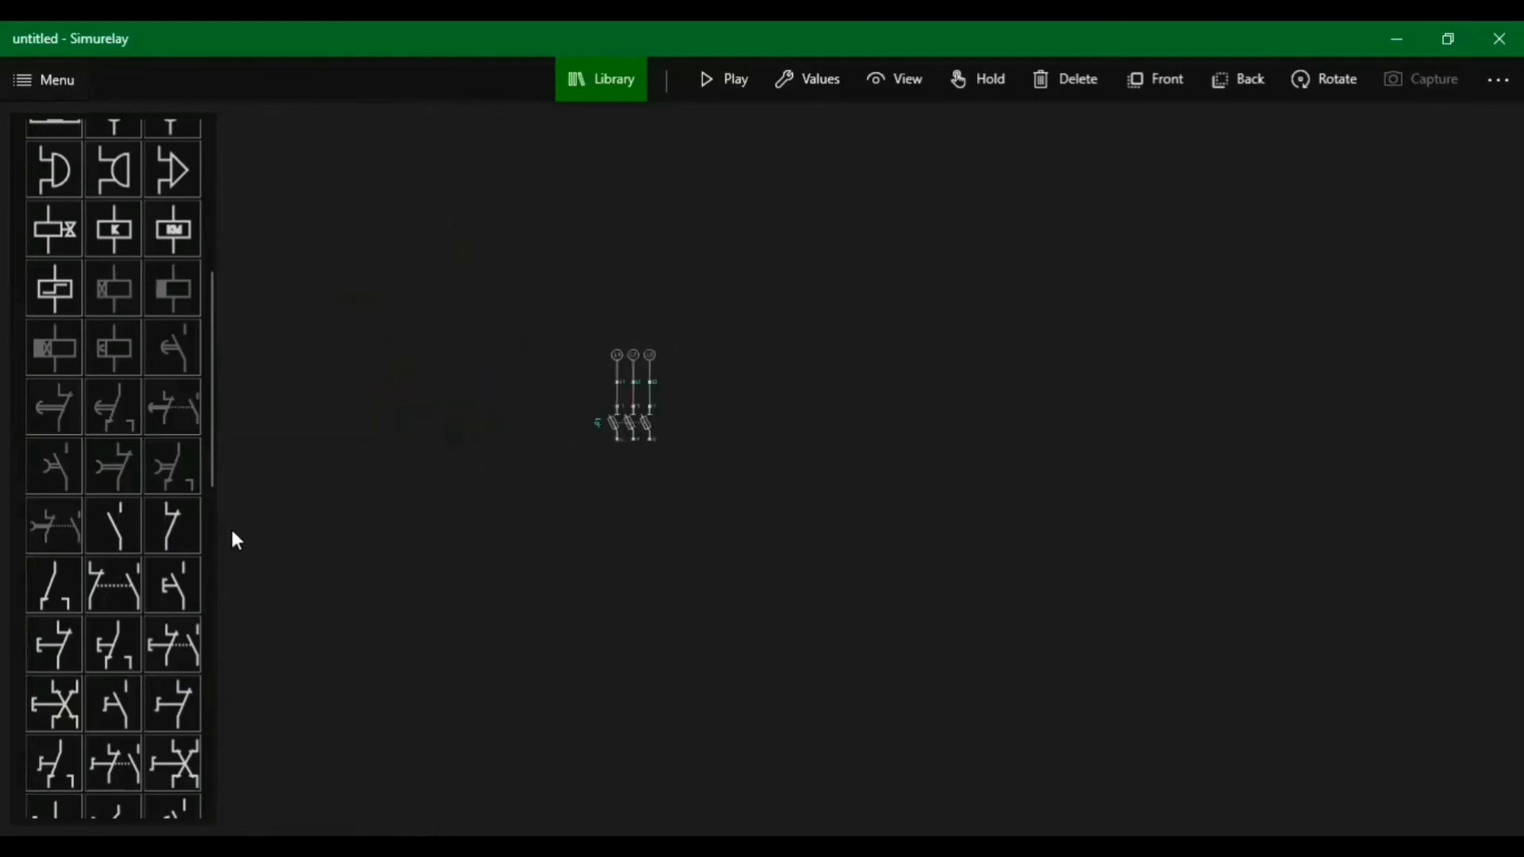
pyautogui.scroll(3, 231, 524)
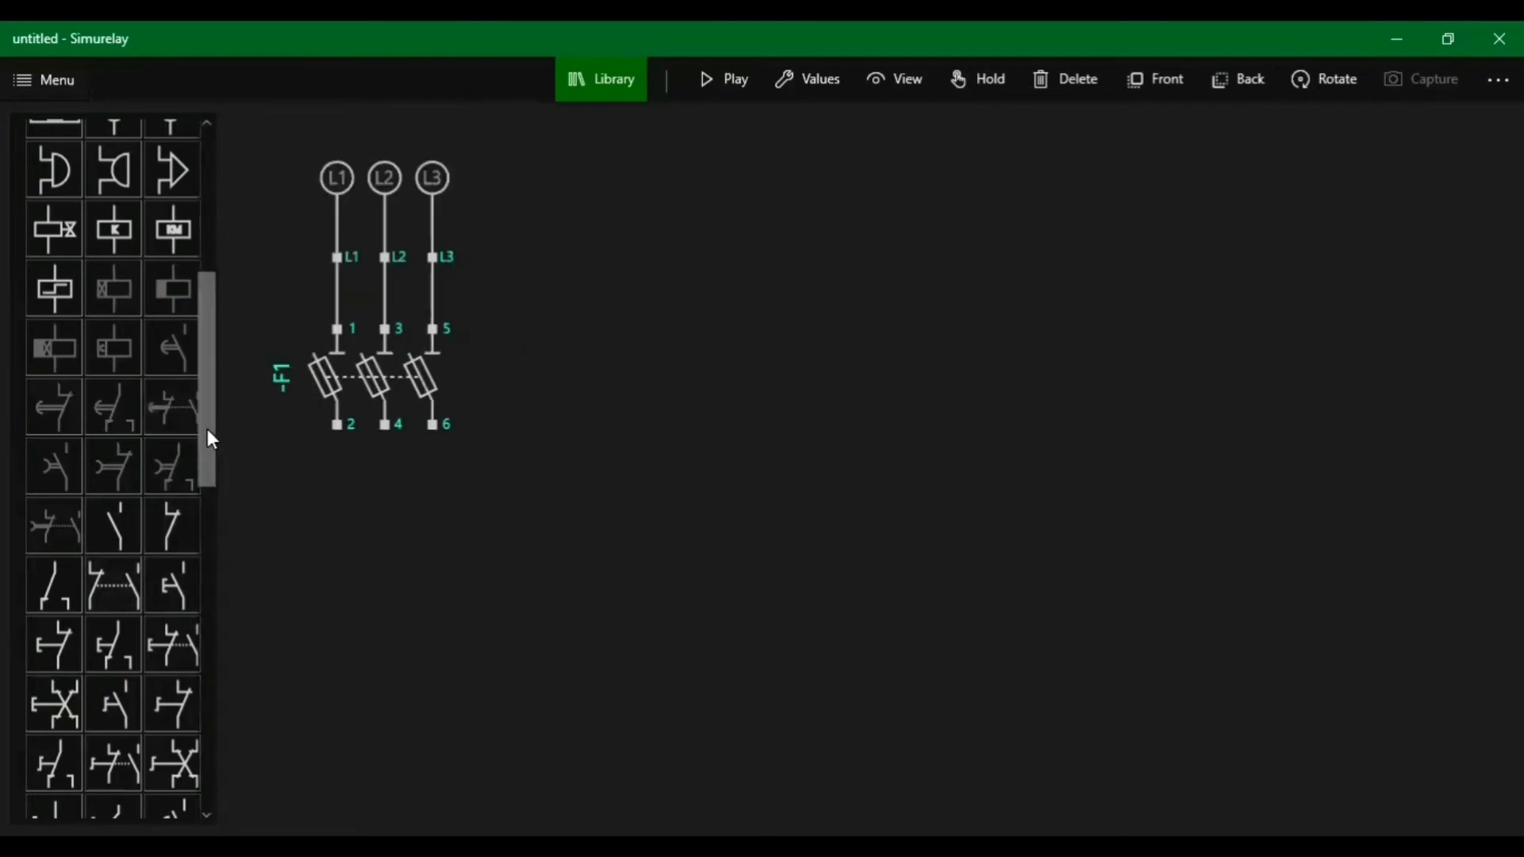
pyautogui.moveTo(211, 436); pyautogui.dragTo(232, 787)
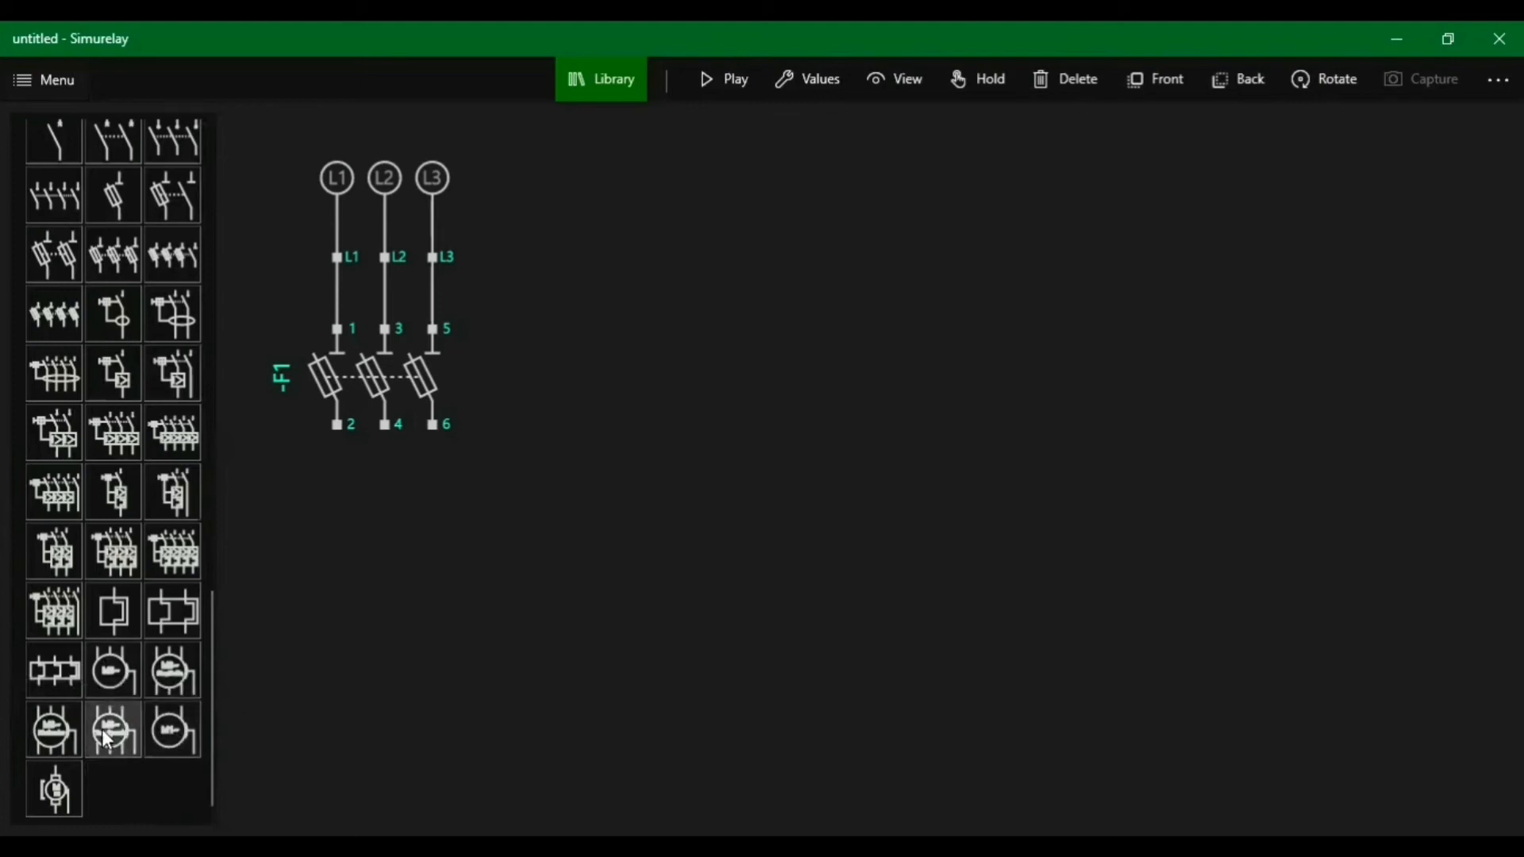
pyautogui.click(174, 669)
pyautogui.moveTo(783, 573); pyautogui.dragTo(414, 709)
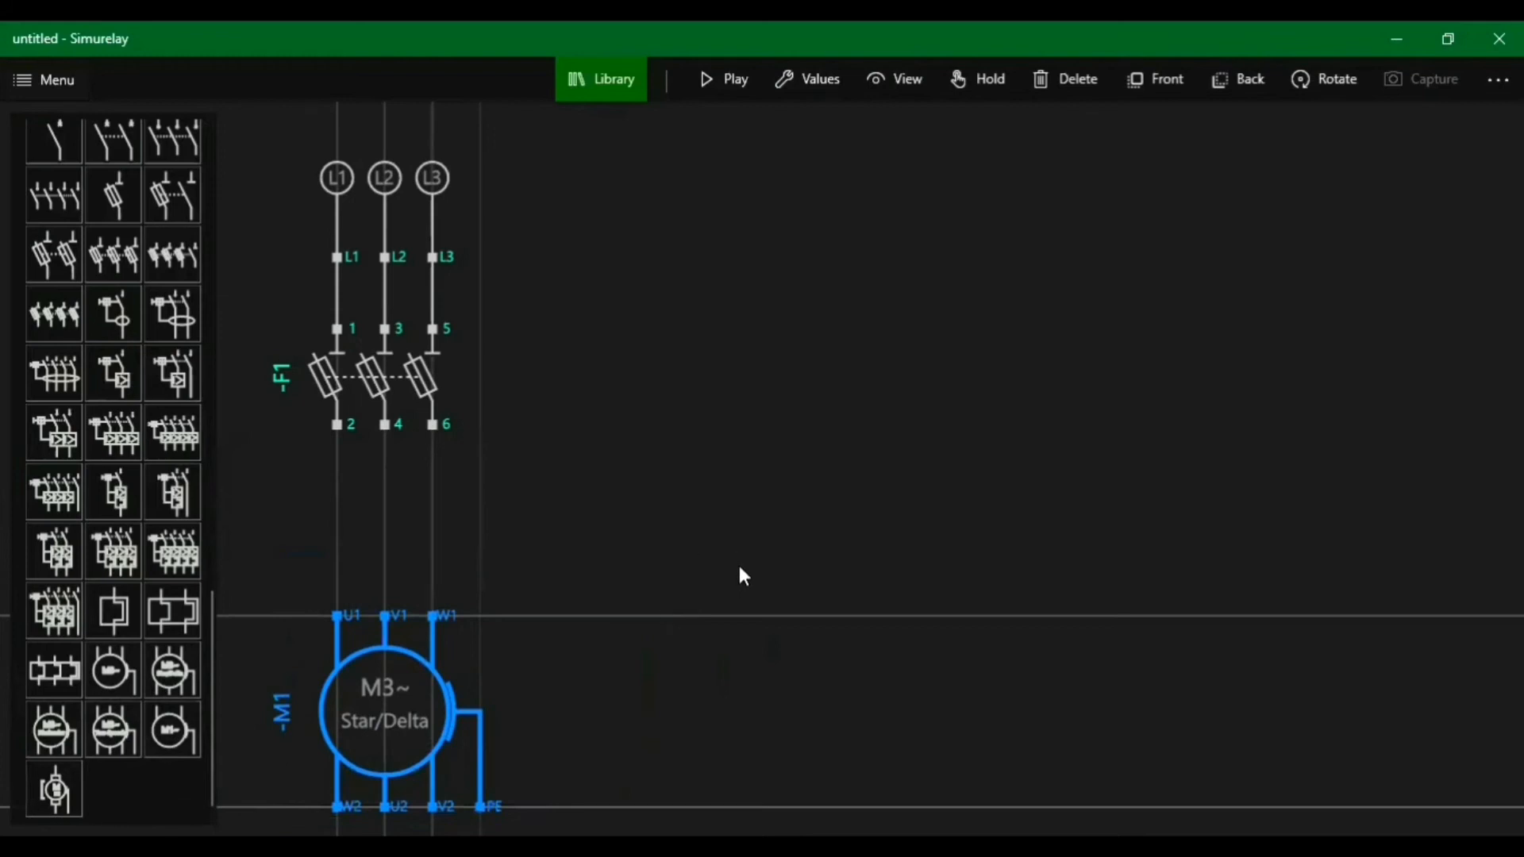
pyautogui.scroll(-1, 738, 563)
pyautogui.moveTo(459, 660); pyautogui.dragTo(462, 714)
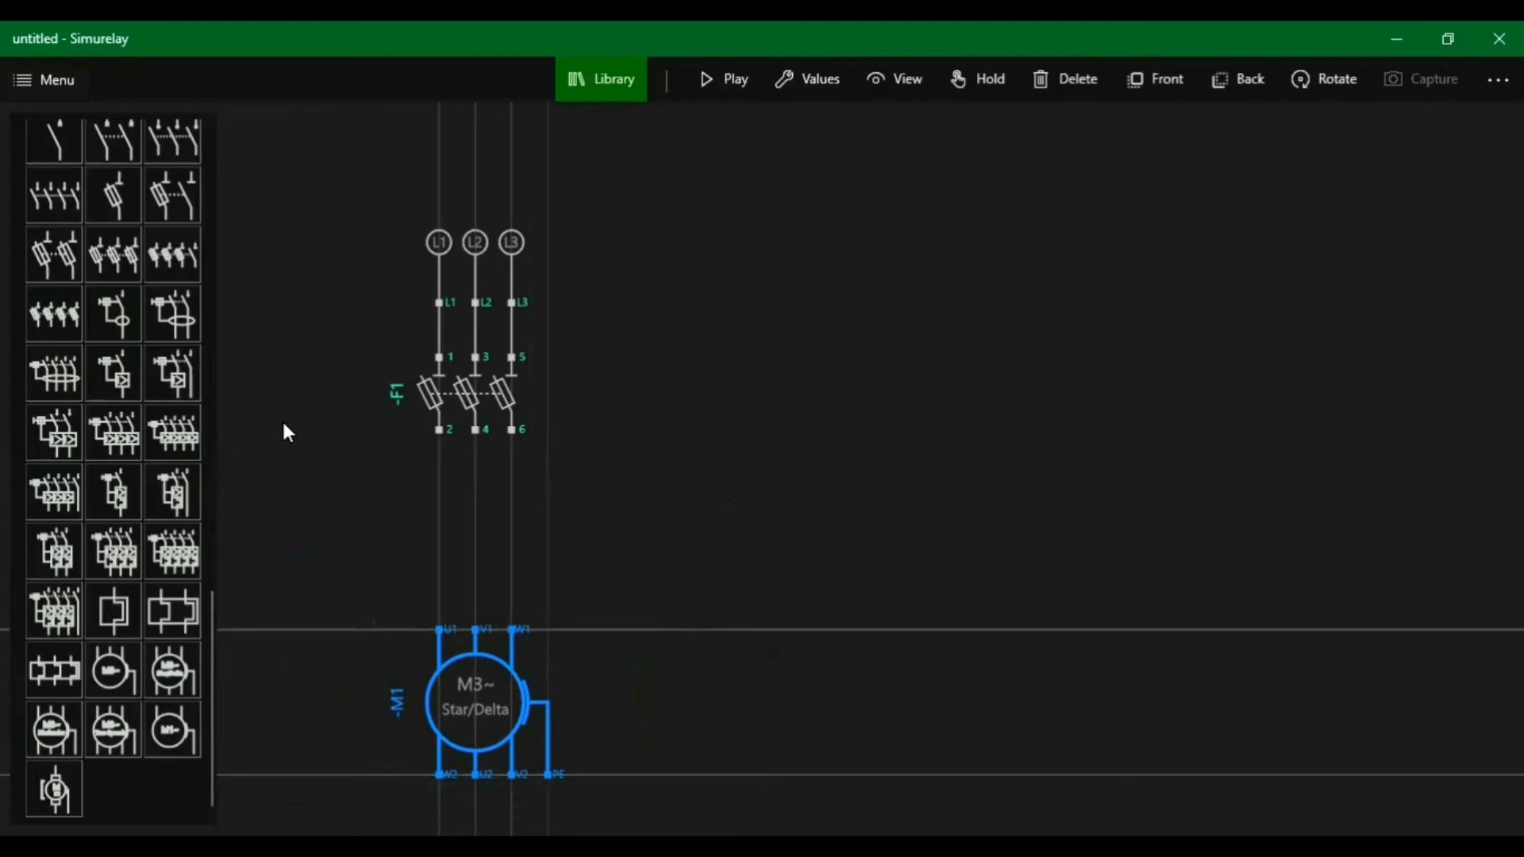
# Place a three-pole thermal overload relay between fused switch F1 and motor M1, aligned with their poles.
pyautogui.click(166, 613)
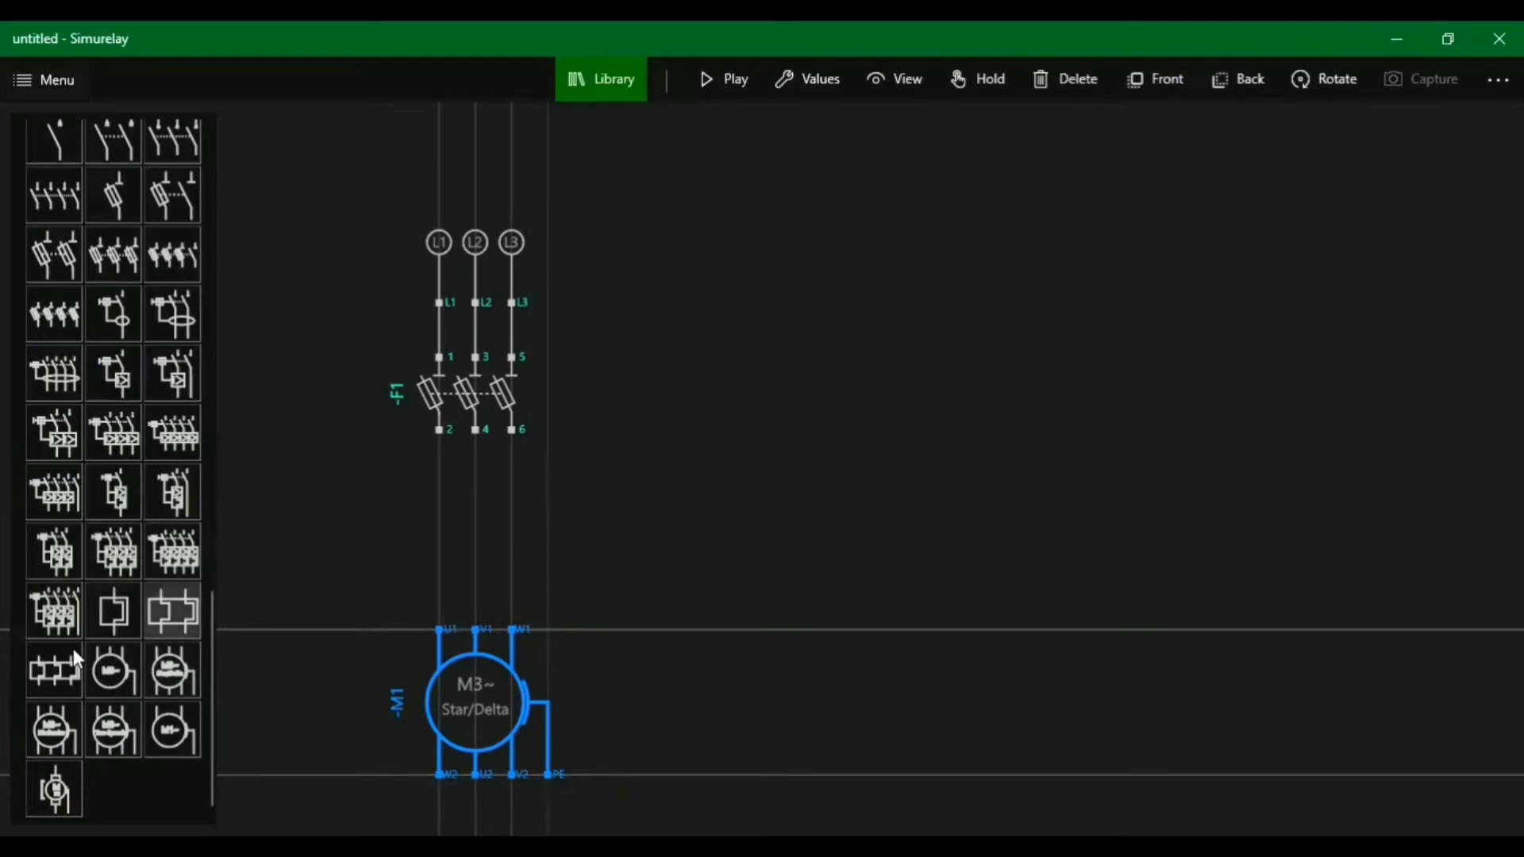
pyautogui.click(52, 664)
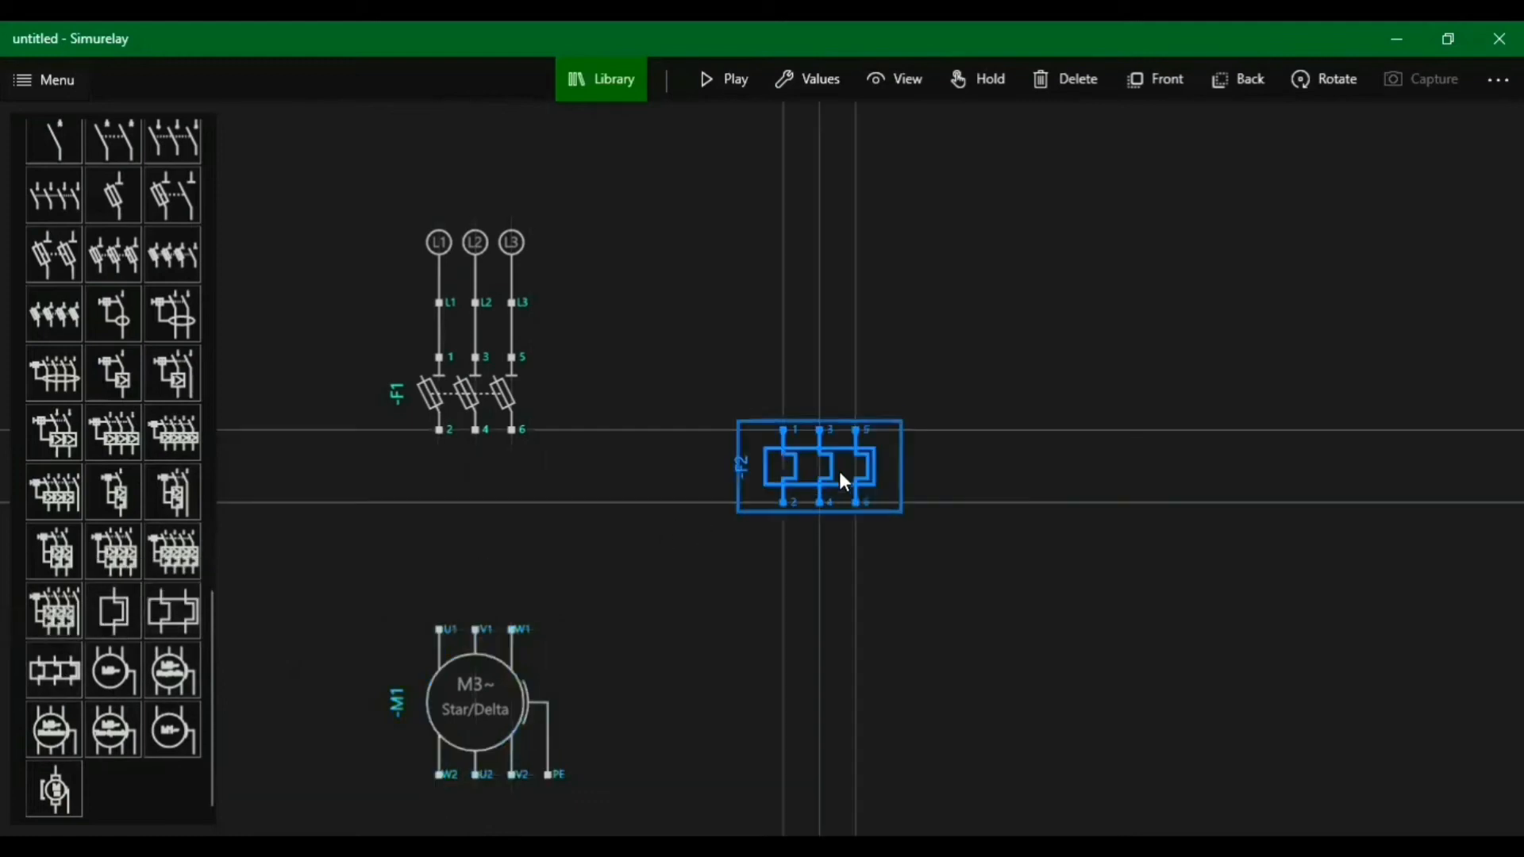
pyautogui.moveTo(843, 481); pyautogui.dragTo(496, 546)
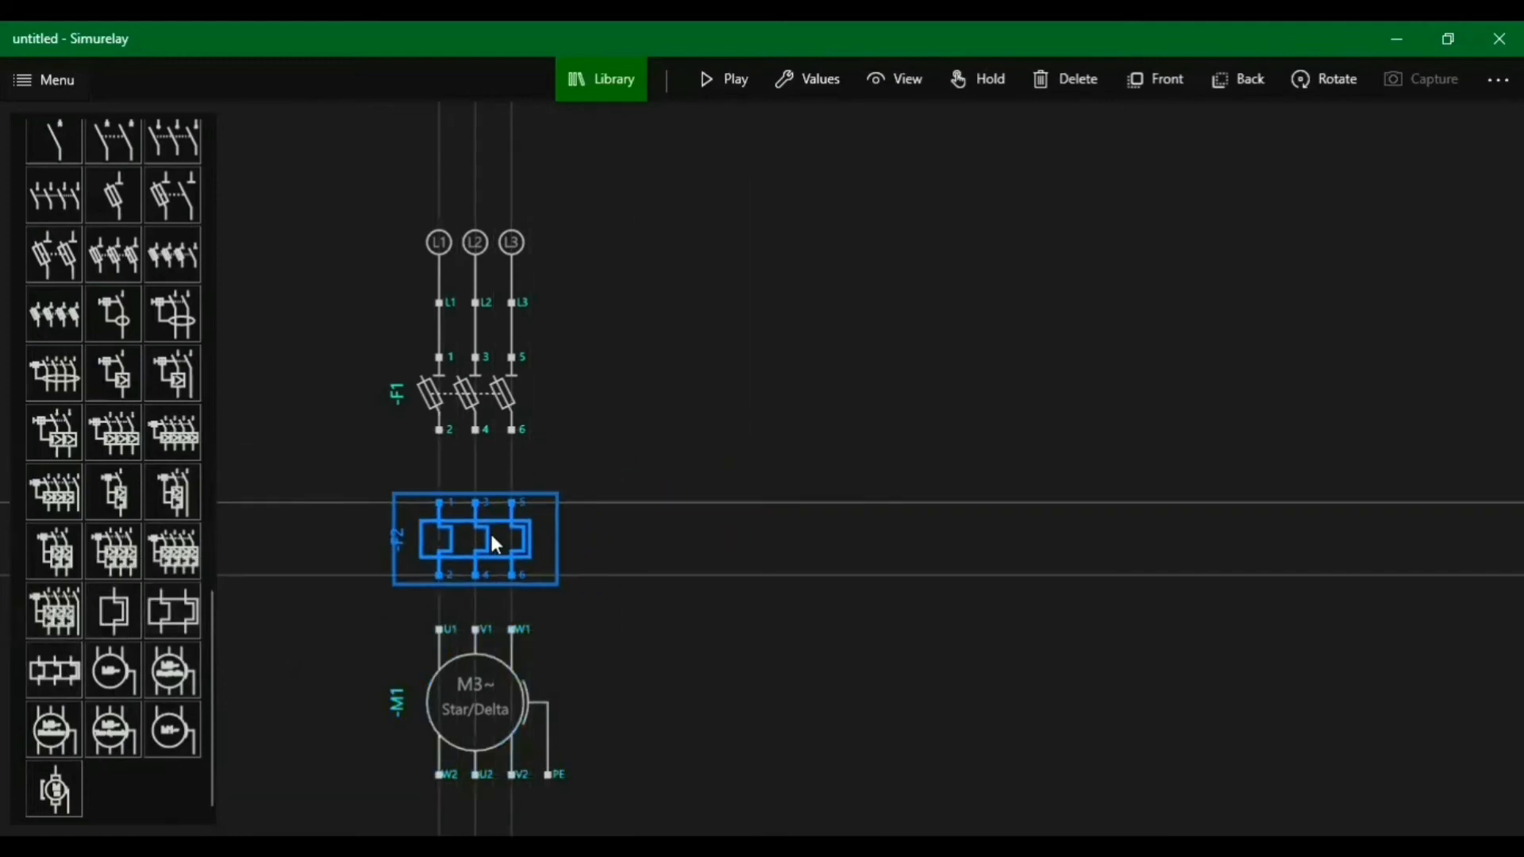
pyautogui.click(581, 588)
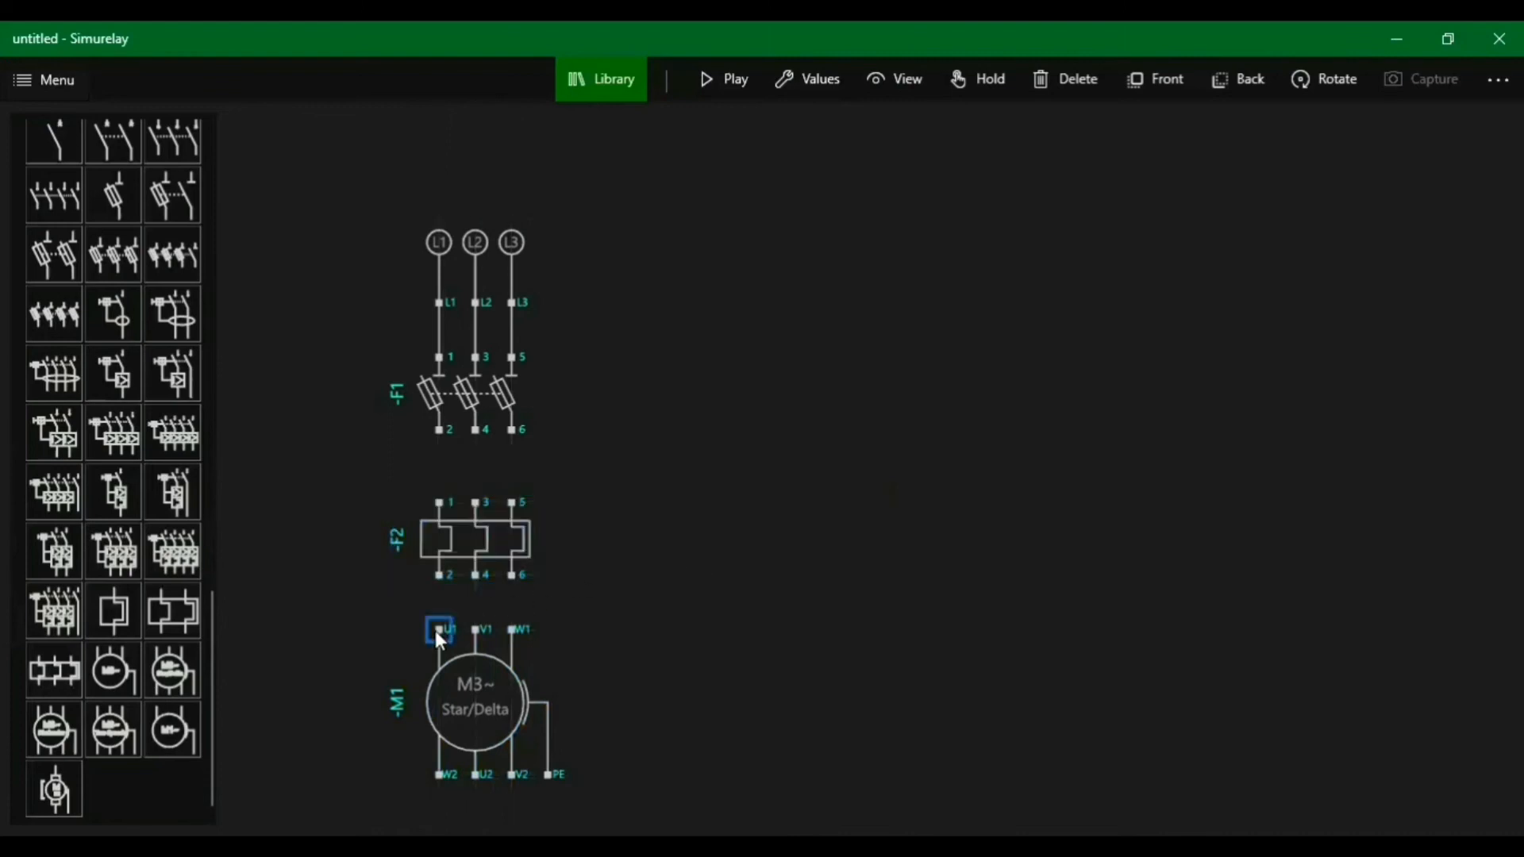
# Wire terminals 2, 4 and 6 of overload relay F2 to motor terminals U1, V1 and W1.
pyautogui.moveTo(439, 628); pyautogui.dragTo(439, 575)
pyautogui.moveTo(477, 629); pyautogui.dragTo(480, 570)
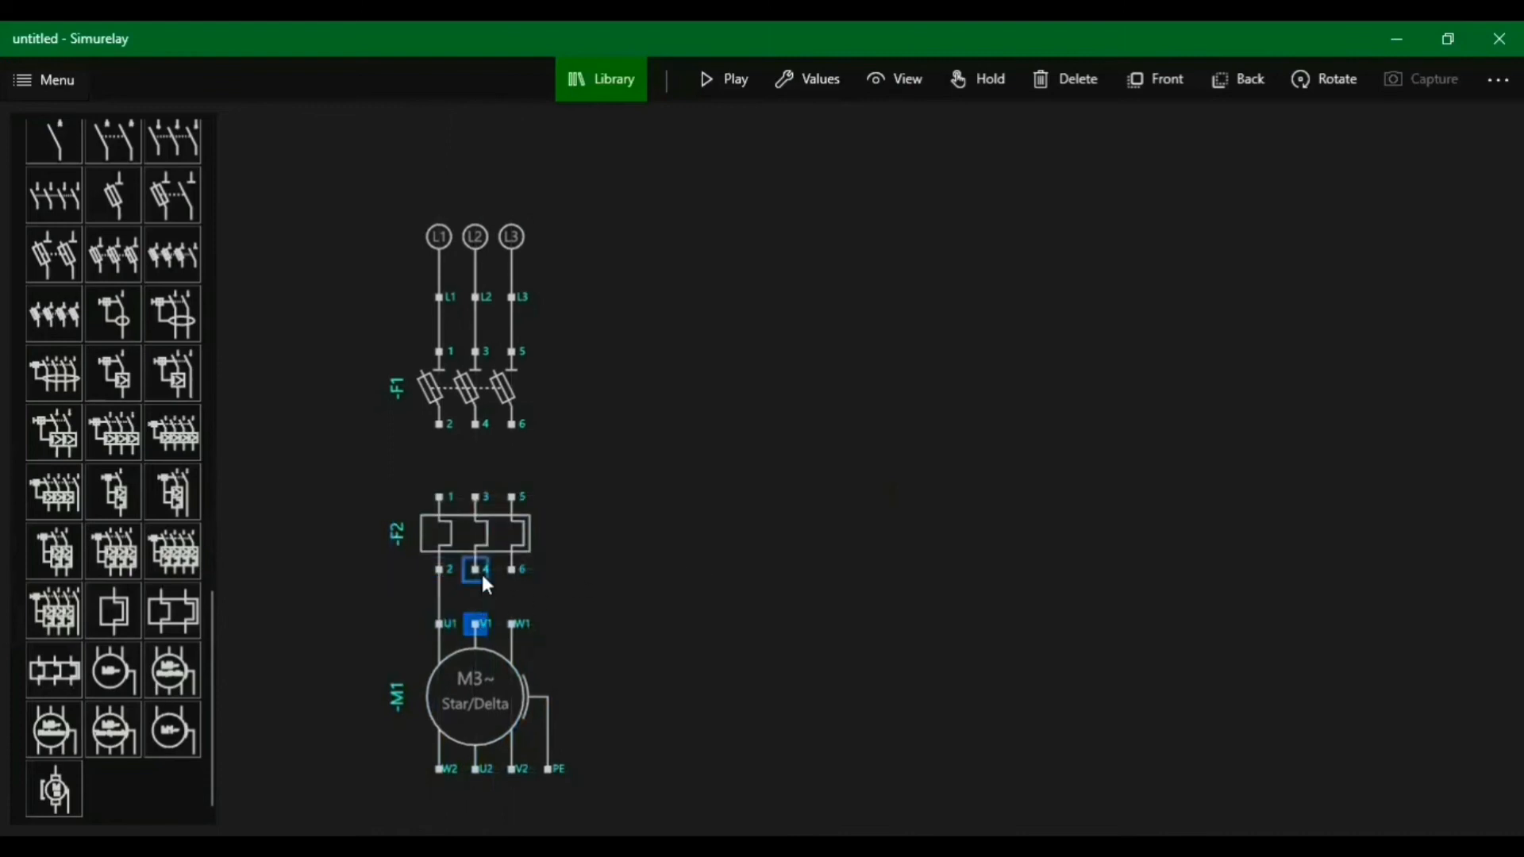
pyautogui.moveTo(509, 619); pyautogui.dragTo(518, 576)
pyautogui.click(515, 567)
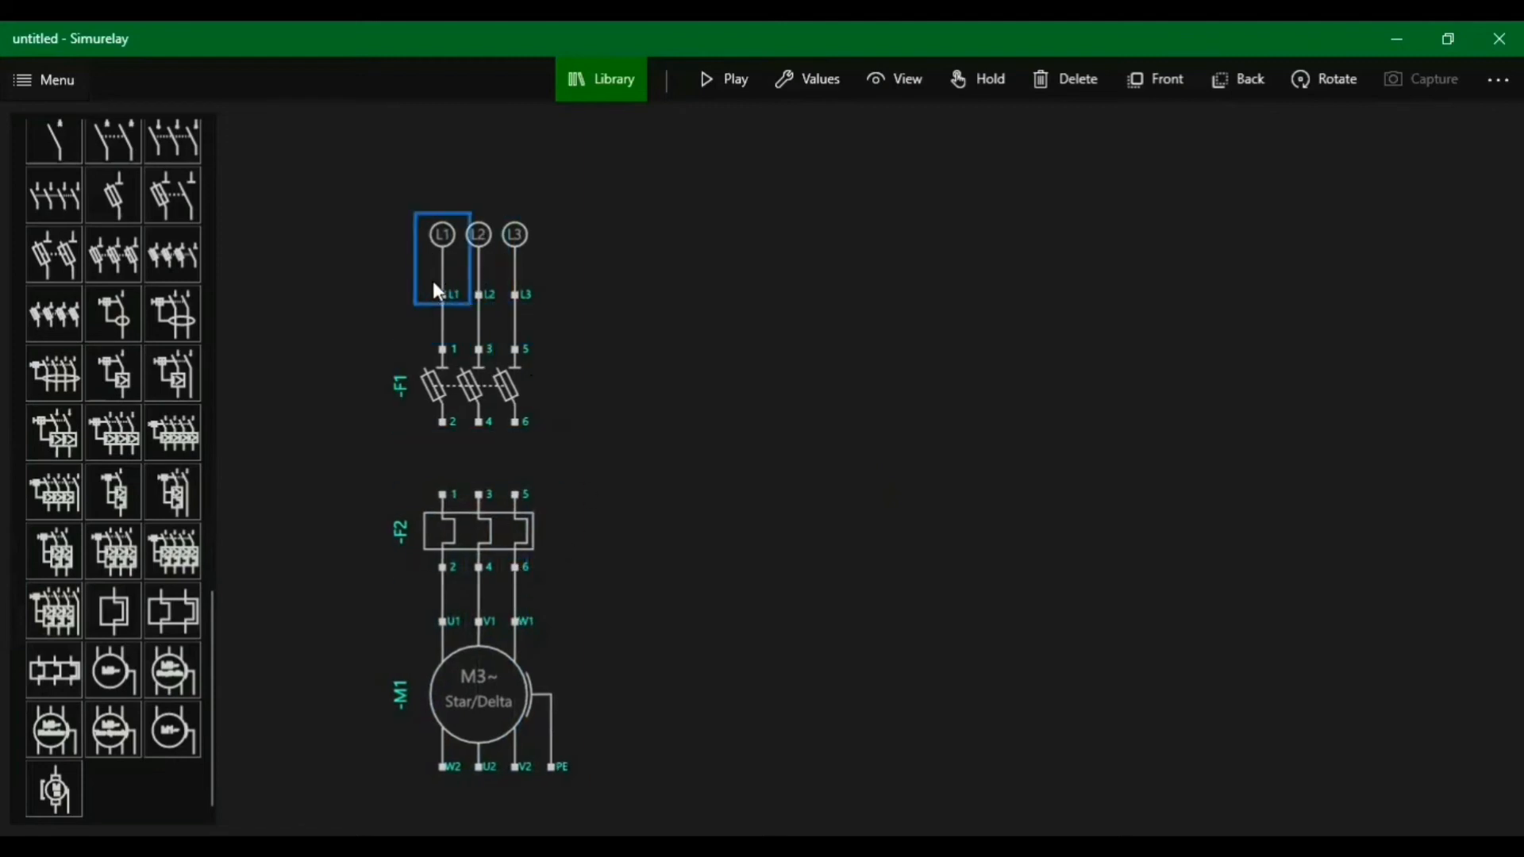
# Move supply phases L1, L2 and L3 and fused switch F1 upward, widening the gap above overload relay F2.
pyautogui.moveTo(451, 252); pyautogui.dragTo(517, 180)
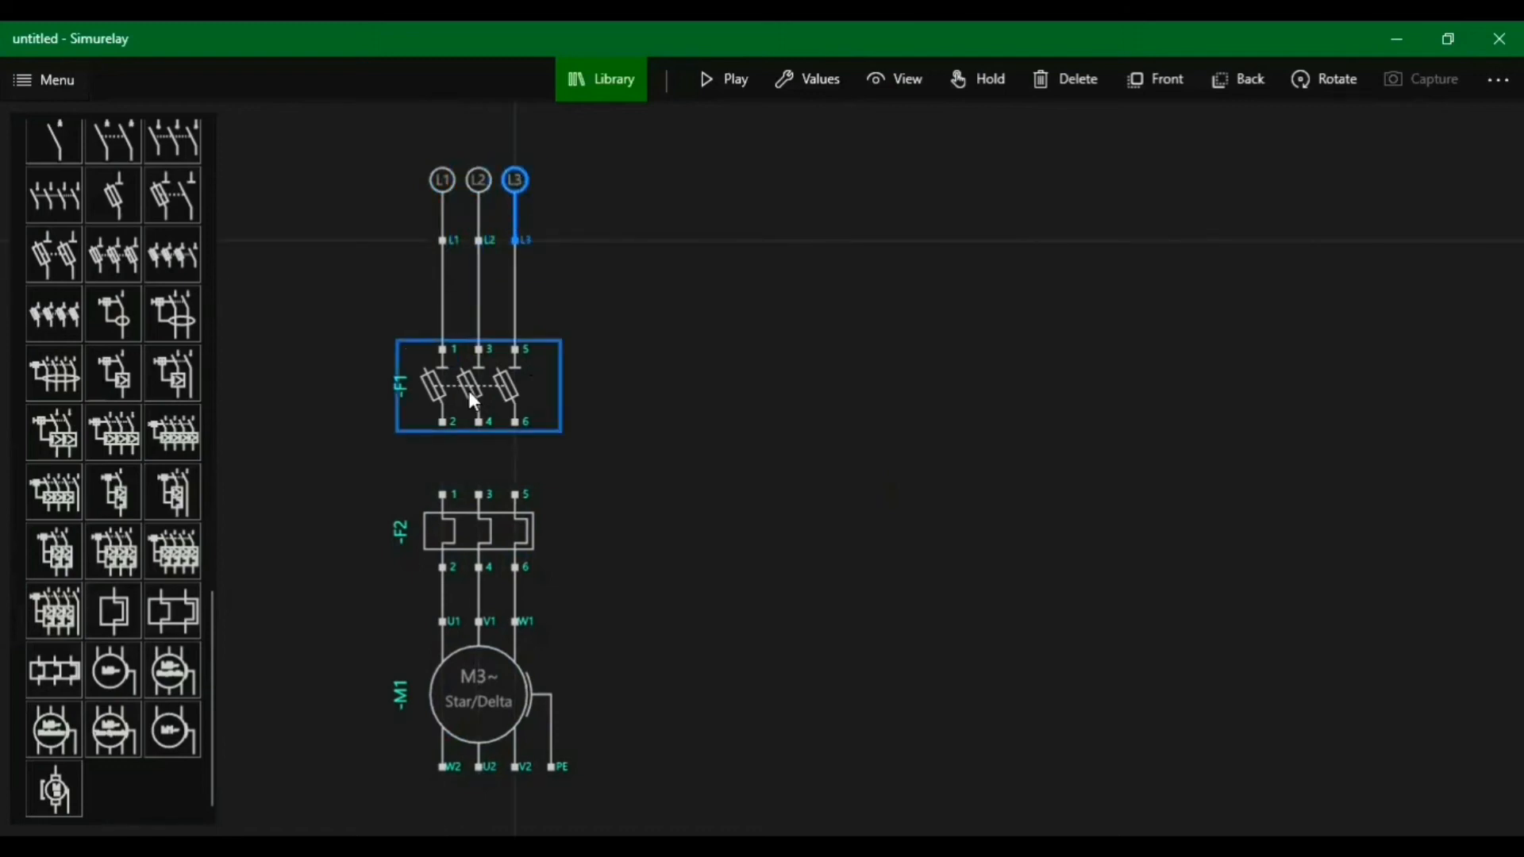
pyautogui.moveTo(468, 390); pyautogui.dragTo(464, 321)
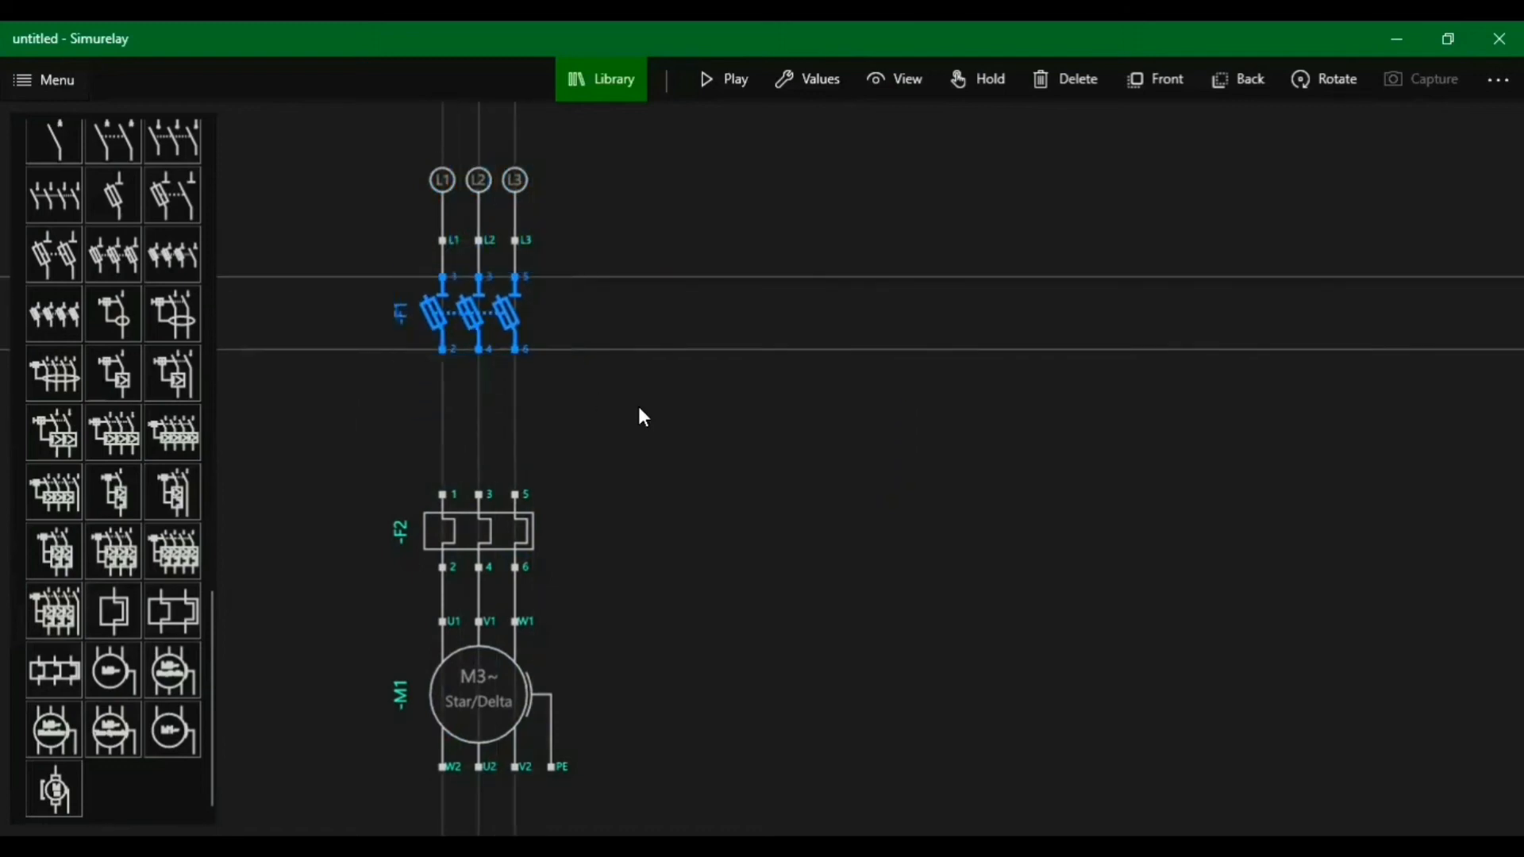
pyautogui.click(603, 463)
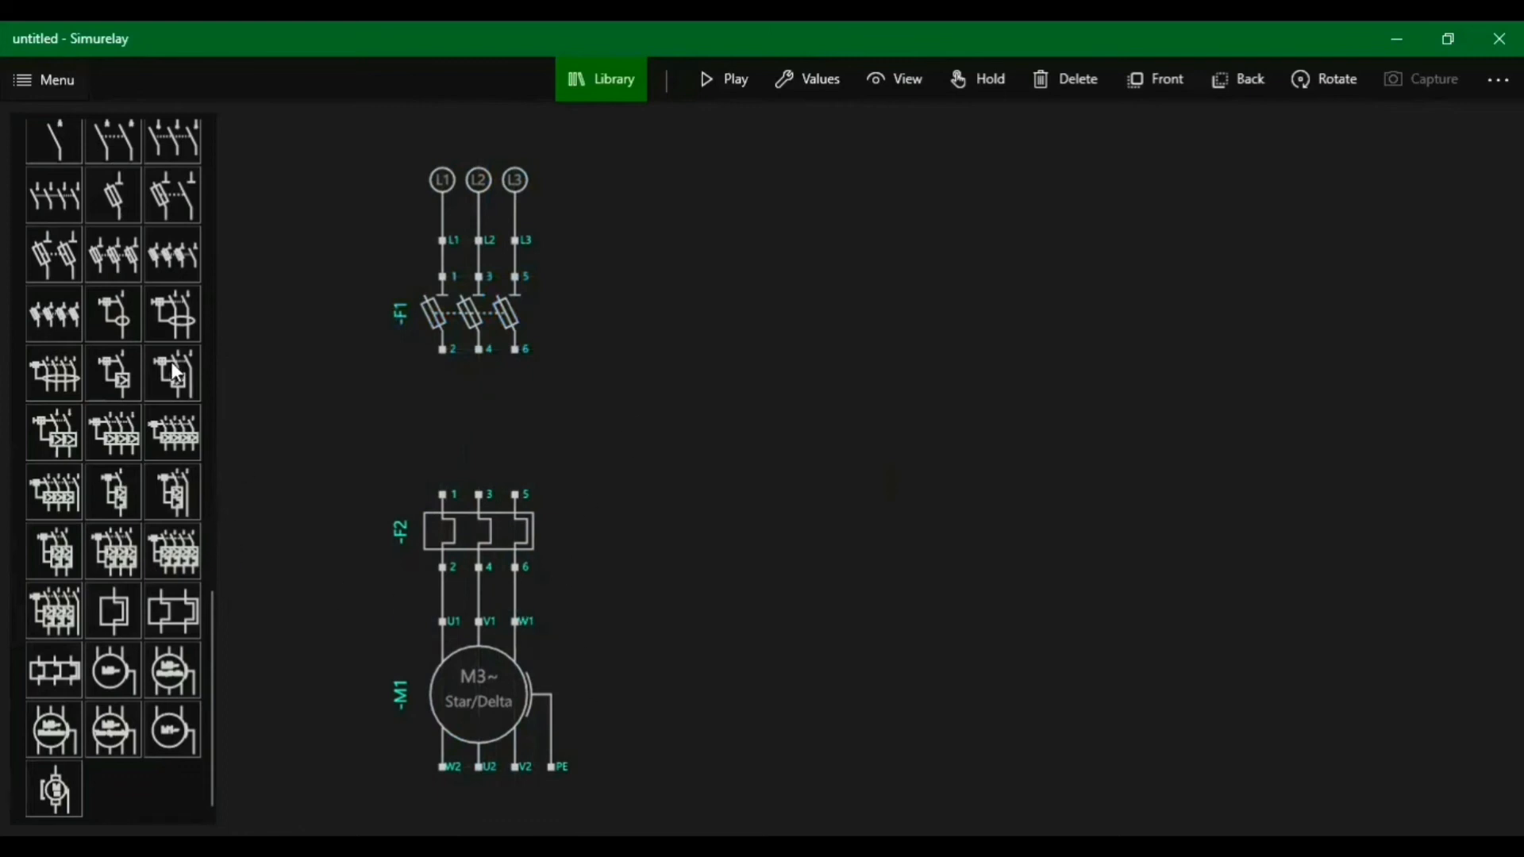
# Place a three-pole contactor contact between fused switch F1 and overload relay F2, aligned with their poles.
pyautogui.scroll(5, 171, 365)
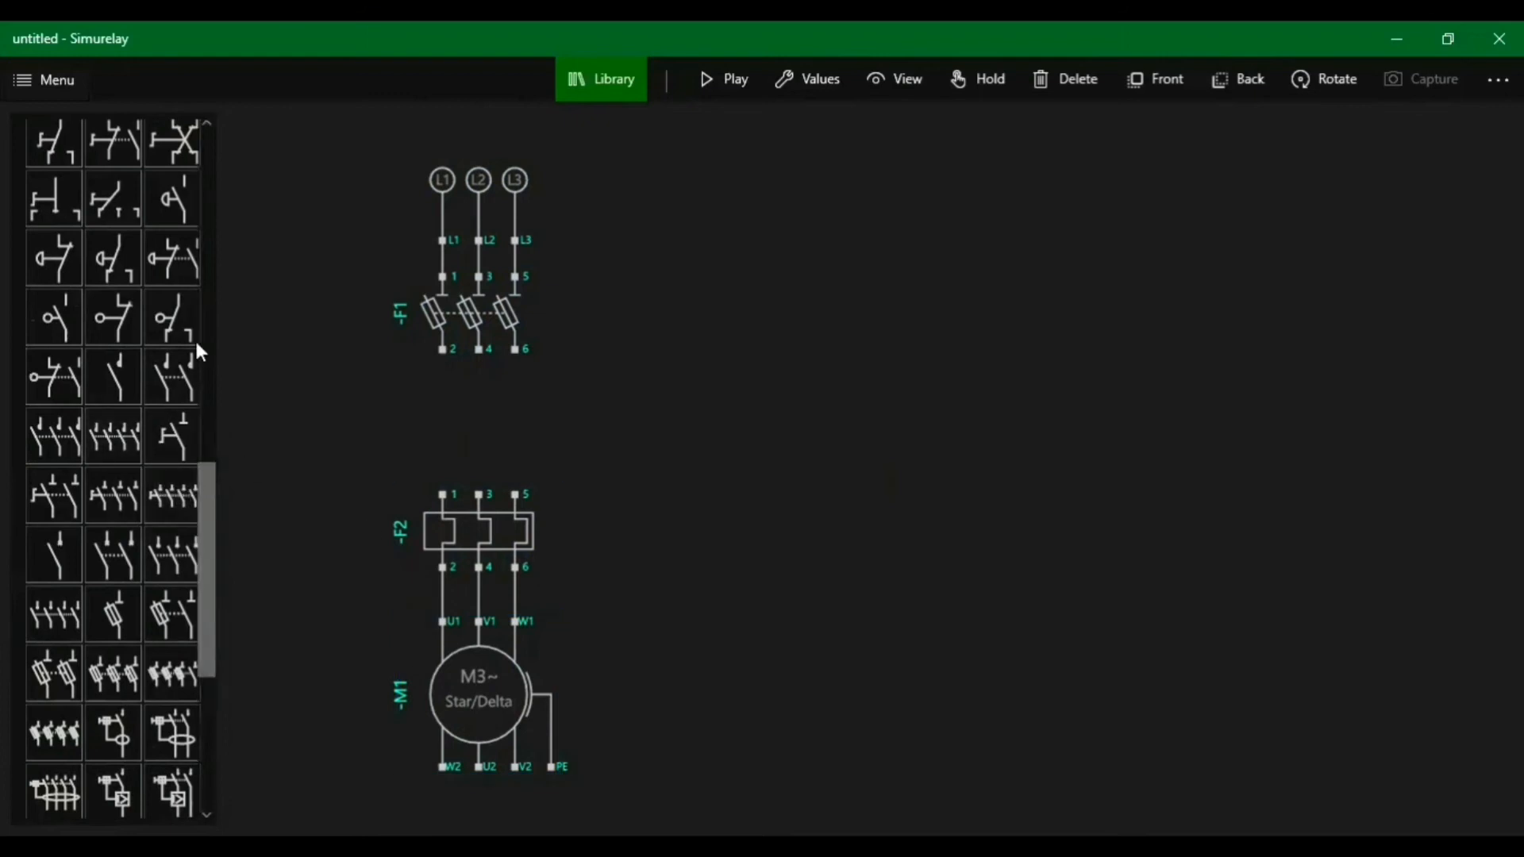
pyautogui.scroll(4, 193, 338)
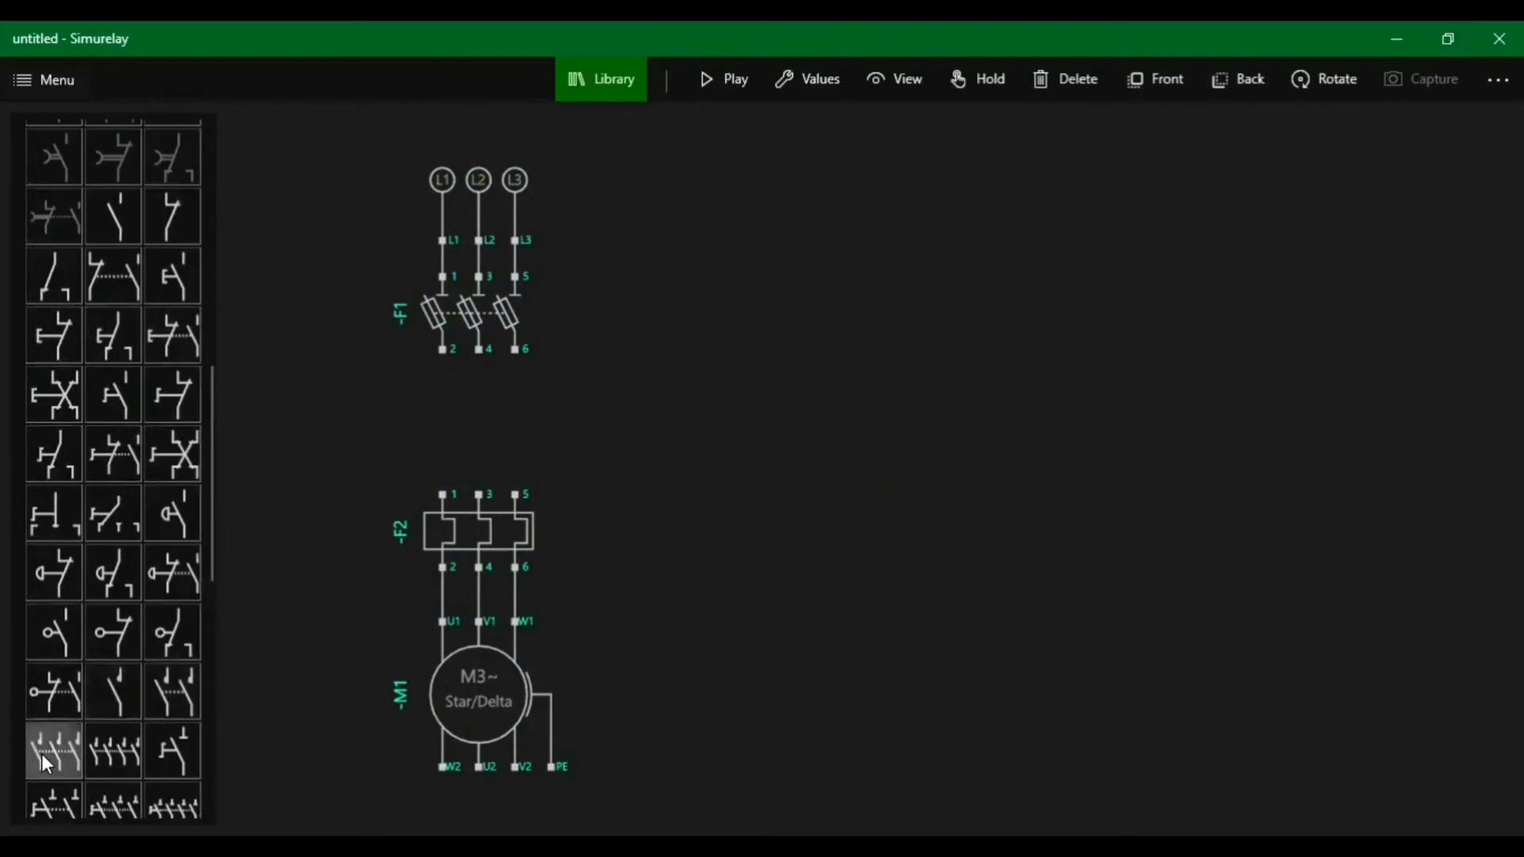
pyautogui.moveTo(42, 754); pyautogui.dragTo(480, 420)
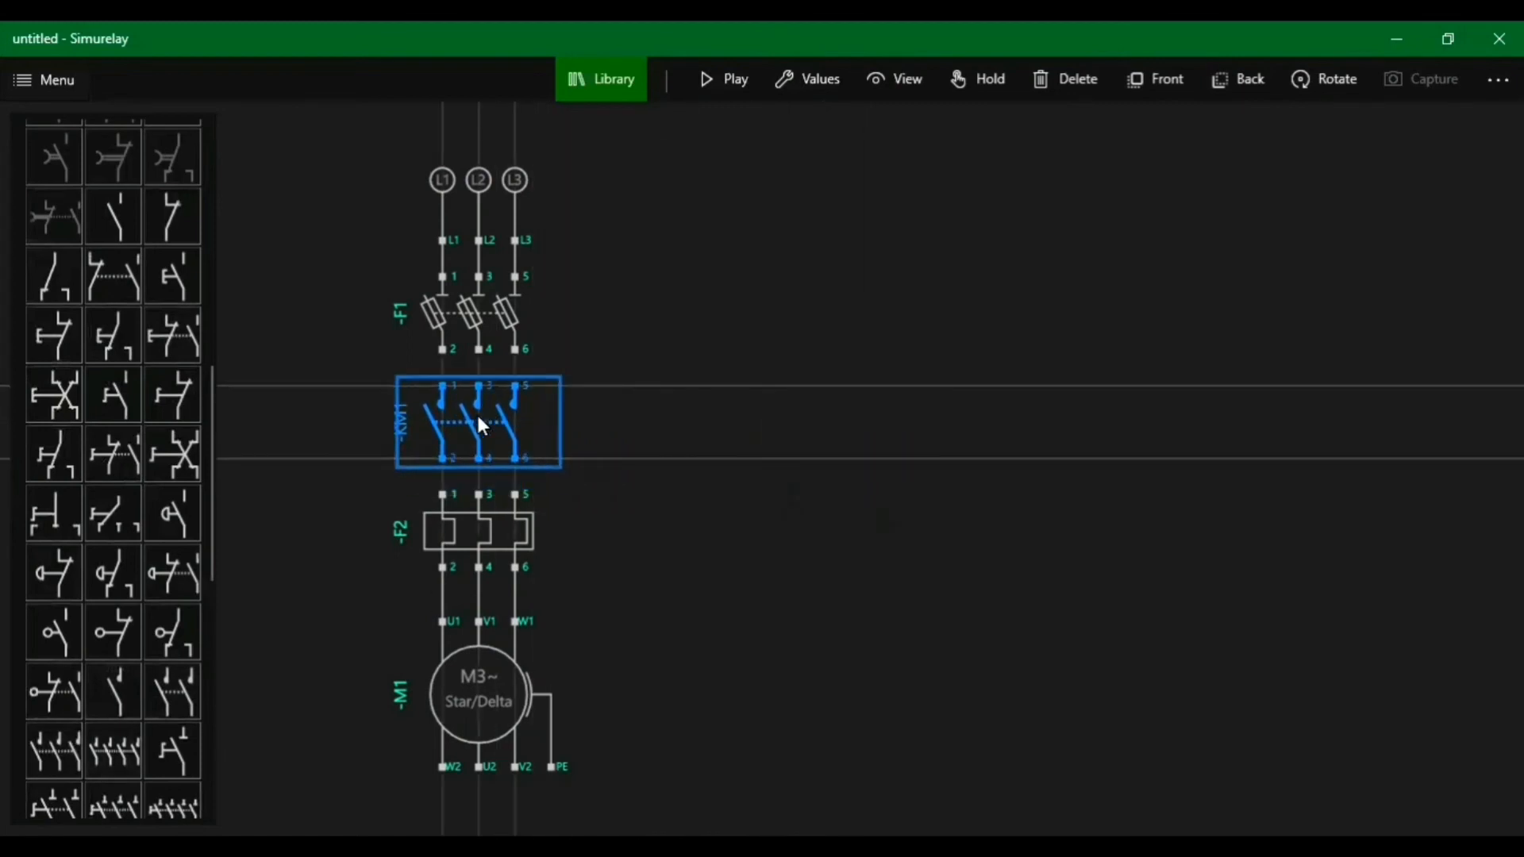
pyautogui.click(630, 434)
# Wire the three poles of contactor KM1 to F1 terminals 2, 4, 6 above and F2 terminals 1, 3, 5 below.
pyautogui.click(443, 387)
pyautogui.moveTo(449, 361)
pyautogui.mouseDown()
pyautogui.moveTo(444, 346)
pyautogui.moveTo(483, 346)
pyautogui.moveTo(517, 381)
pyautogui.moveTo(517, 346)
pyautogui.mouseUp()
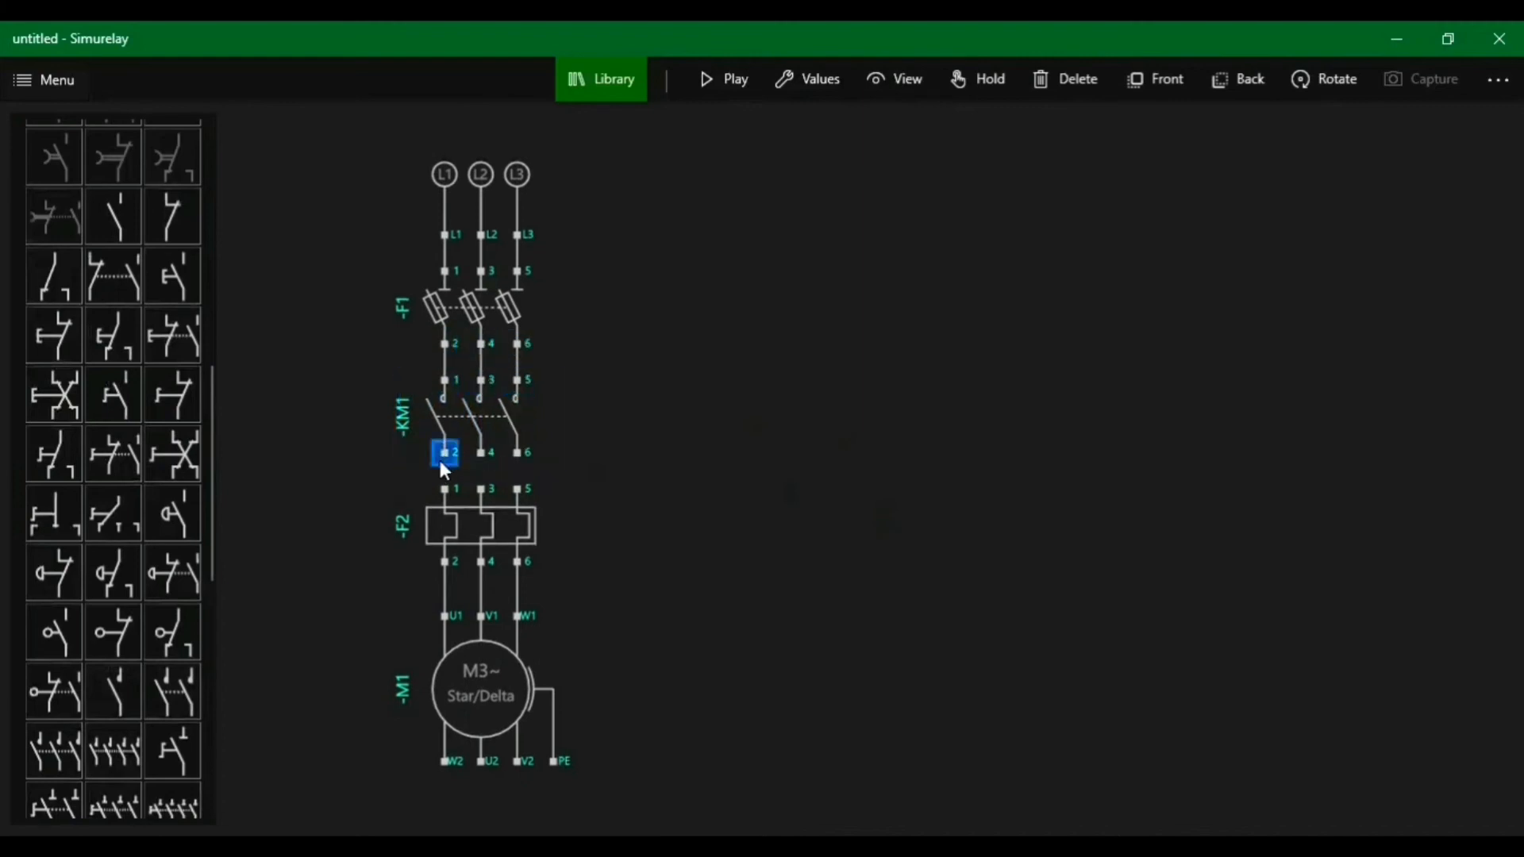
pyautogui.moveTo(439, 456); pyautogui.dragTo(483, 488)
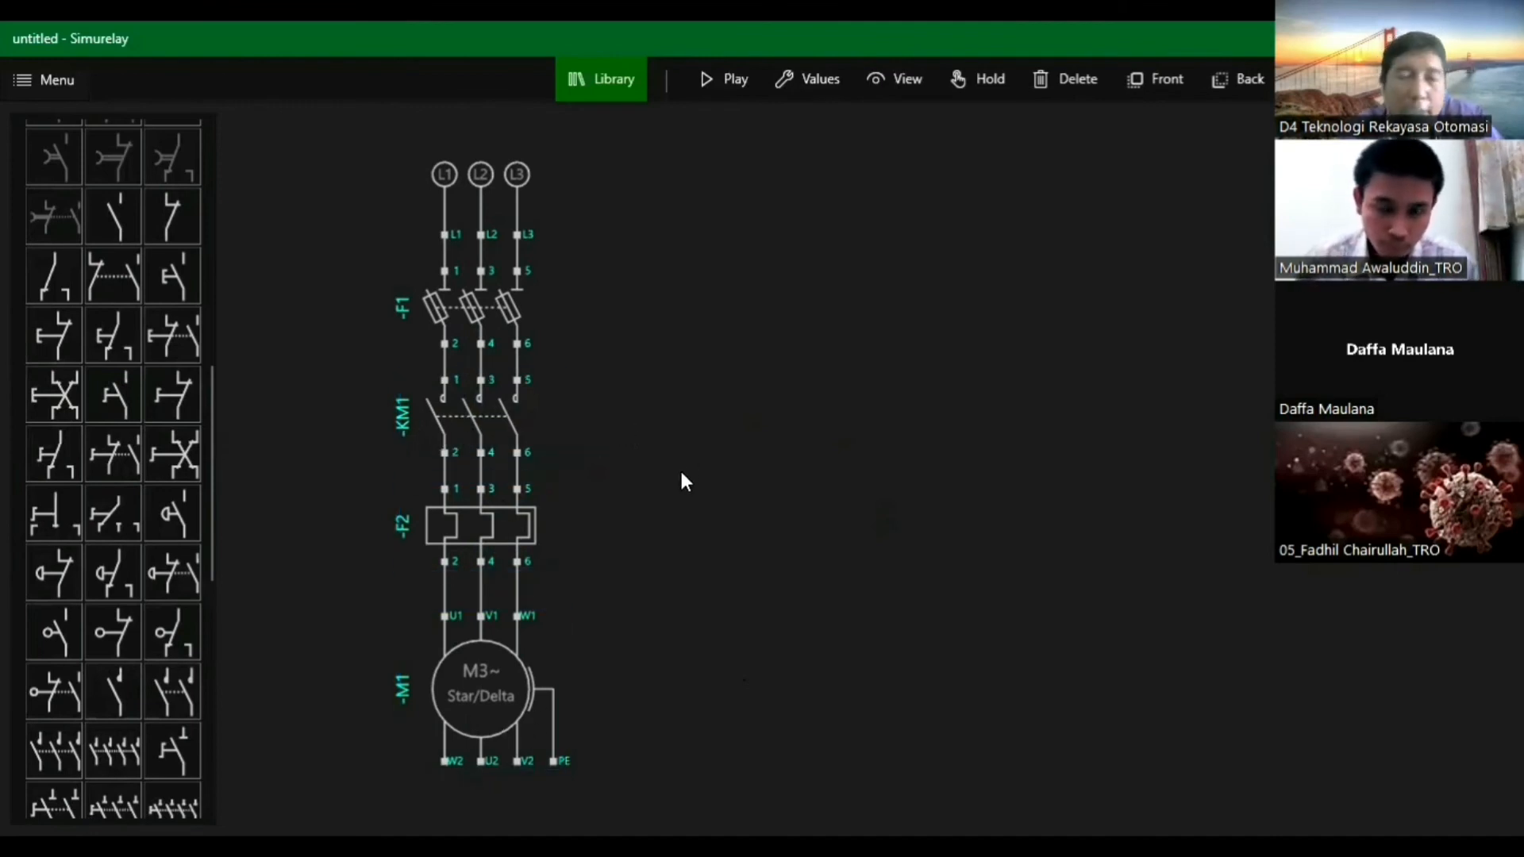
# Place a KM contactor coil to the right of motor M1 for the control circuit.
pyautogui.scroll(-3, 126, 526)
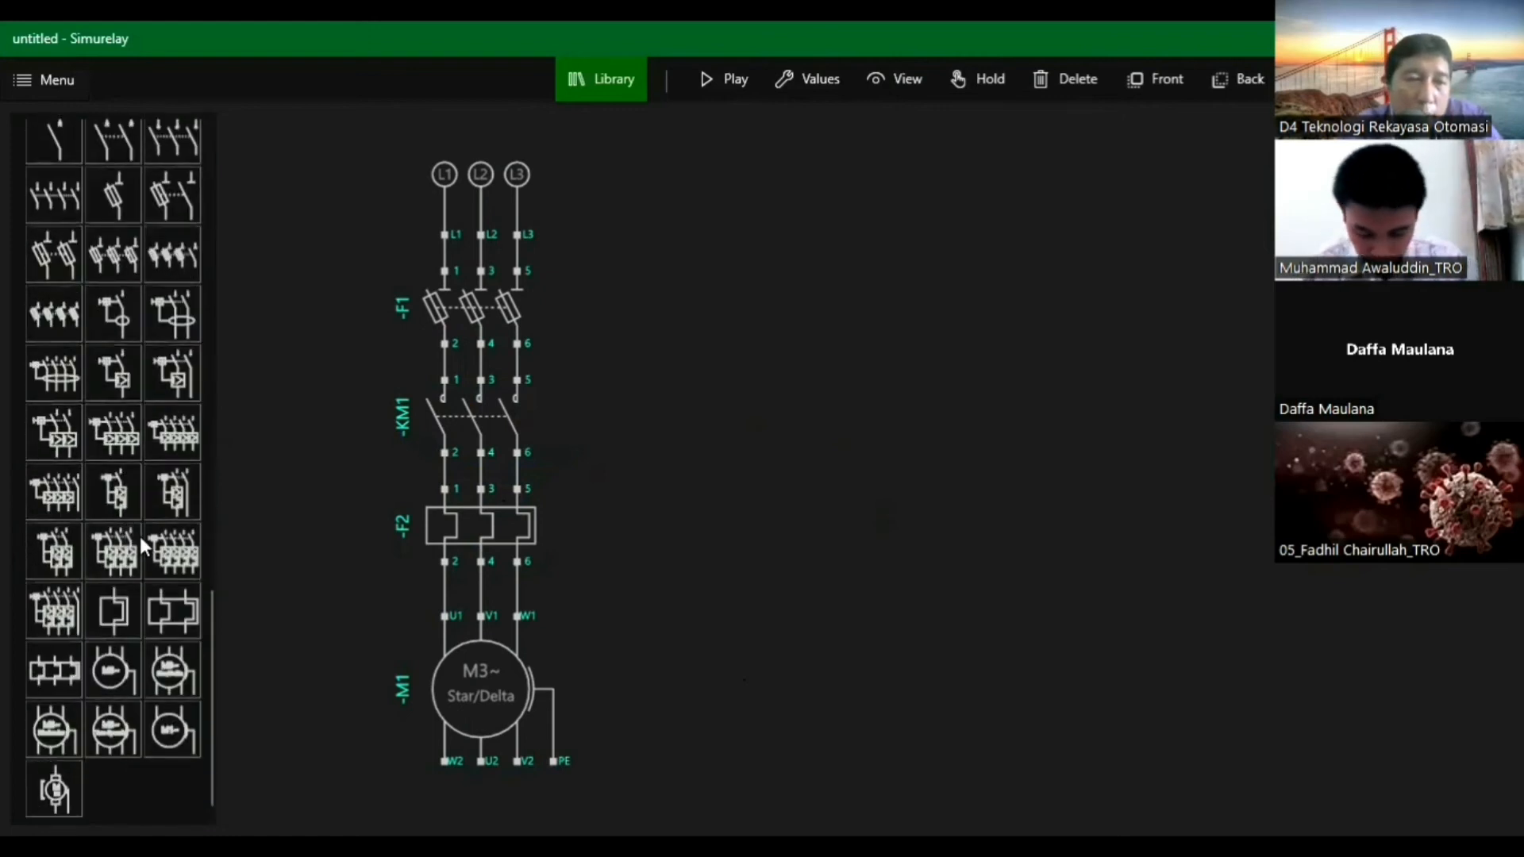
pyautogui.scroll(6, 140, 532)
pyautogui.scroll(2, 140, 532)
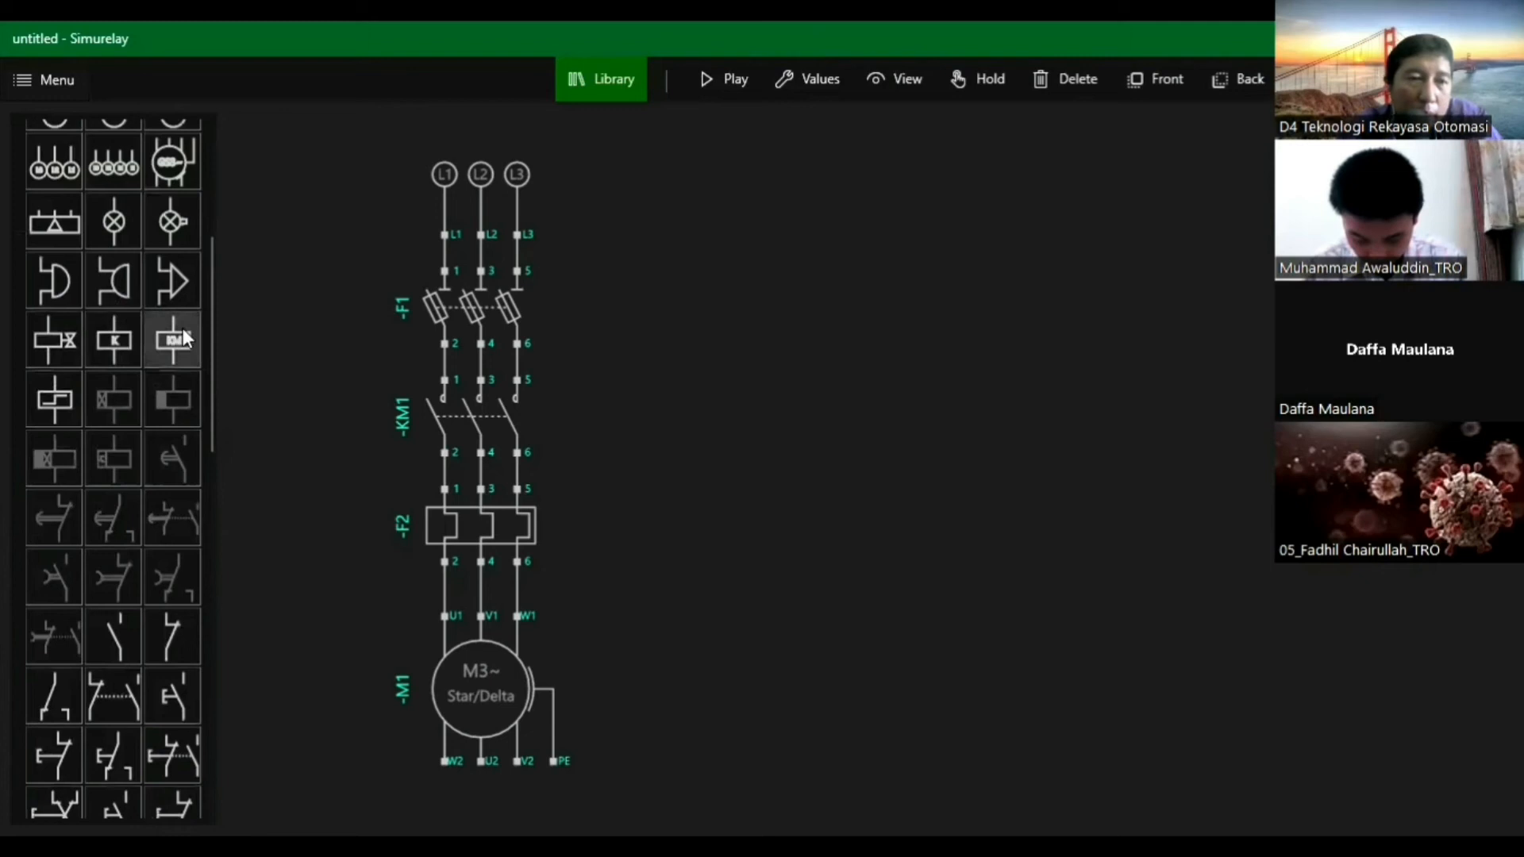
pyautogui.moveTo(182, 340); pyautogui.dragTo(719, 664)
pyautogui.click(802, 675)
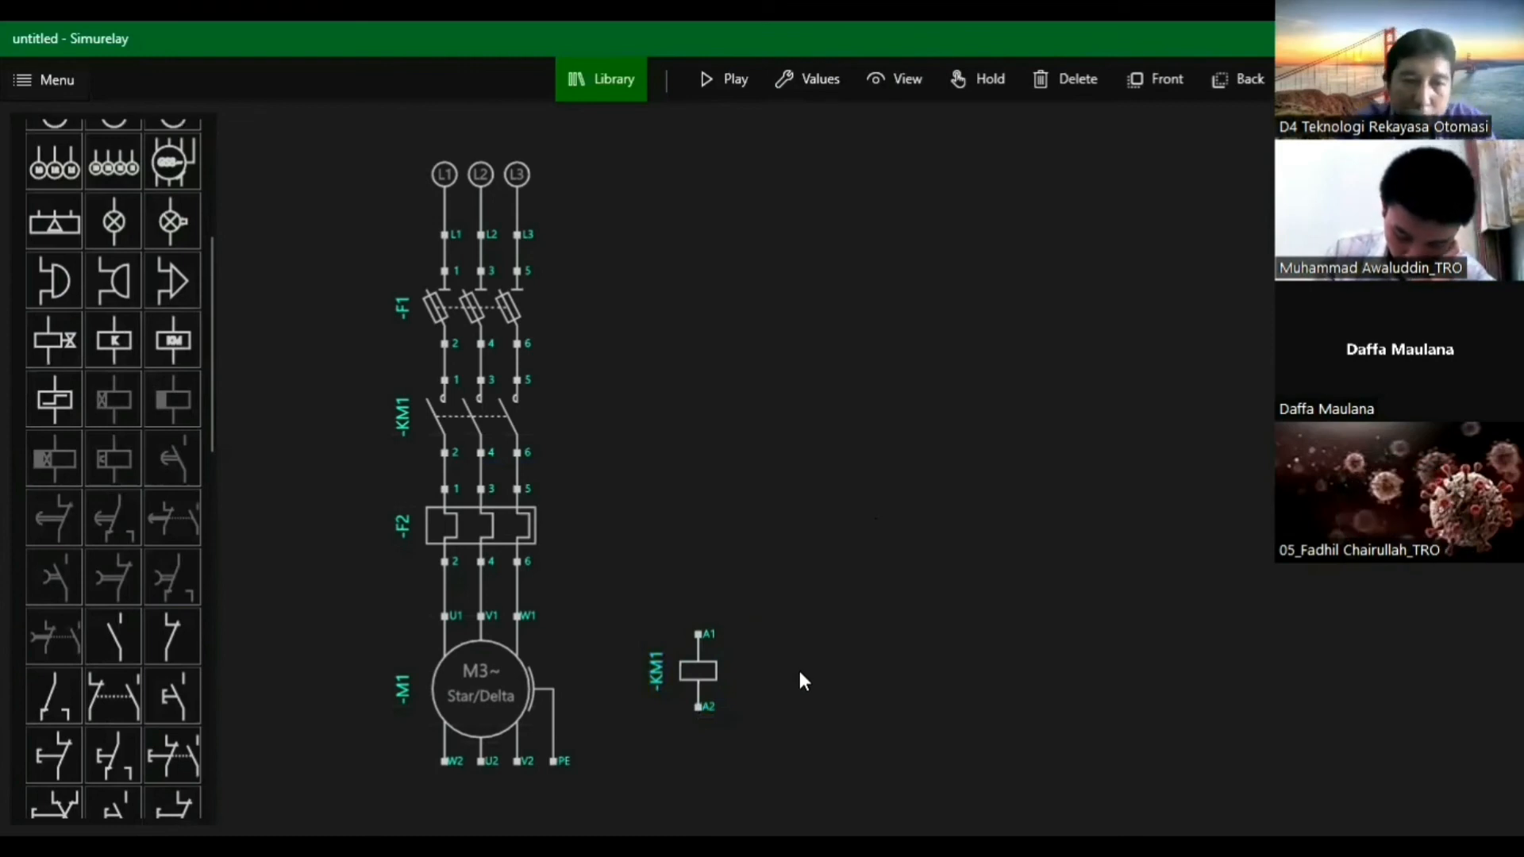
pyautogui.click(704, 679)
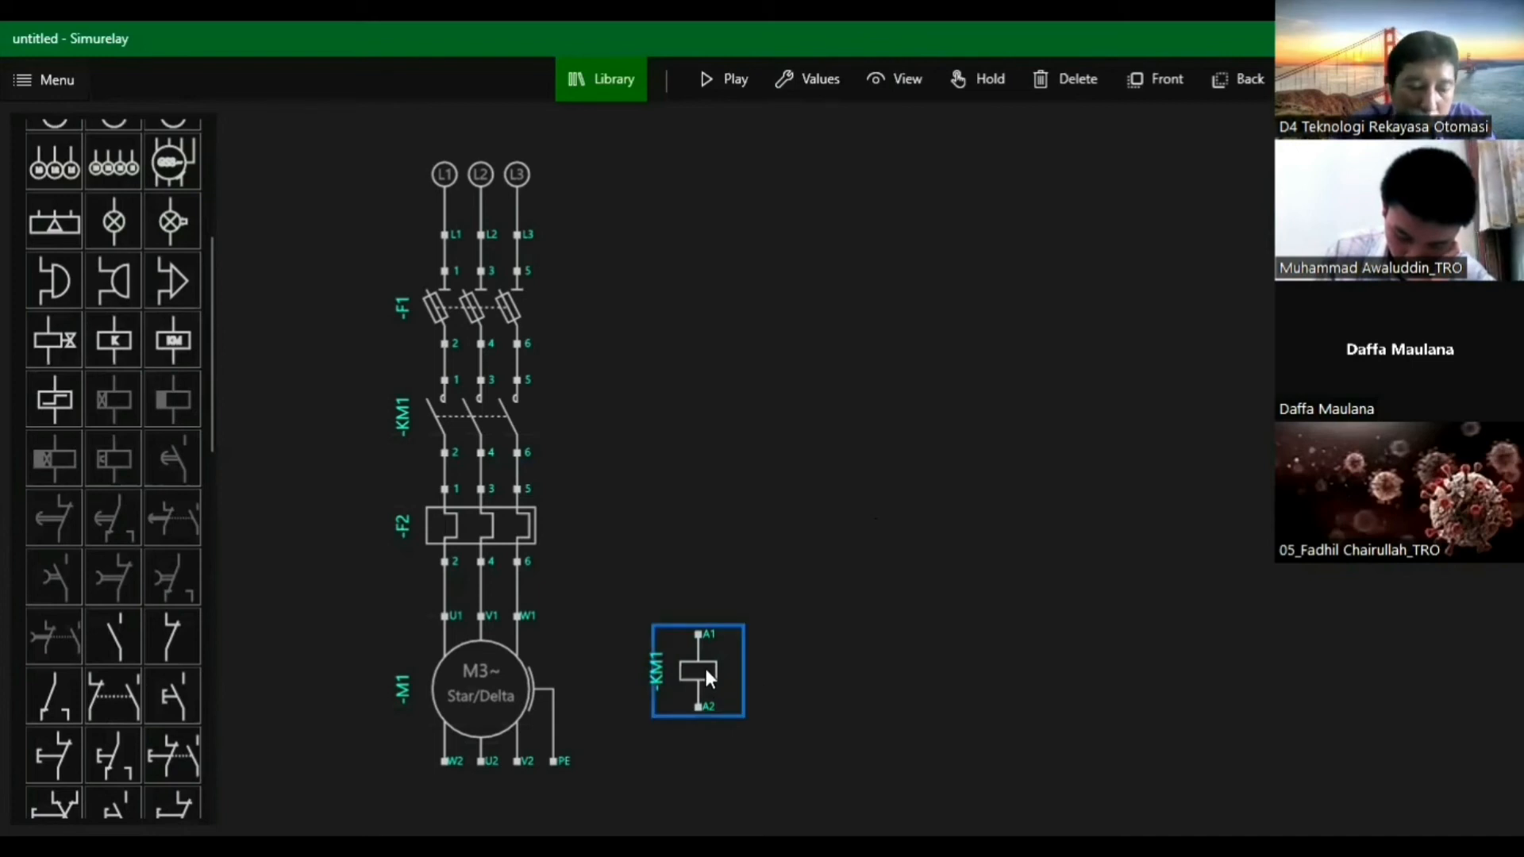
# Add an L1 phase well above the KM1 coil and a neutral N source beside the coil.
pyautogui.scroll(4, 133, 307)
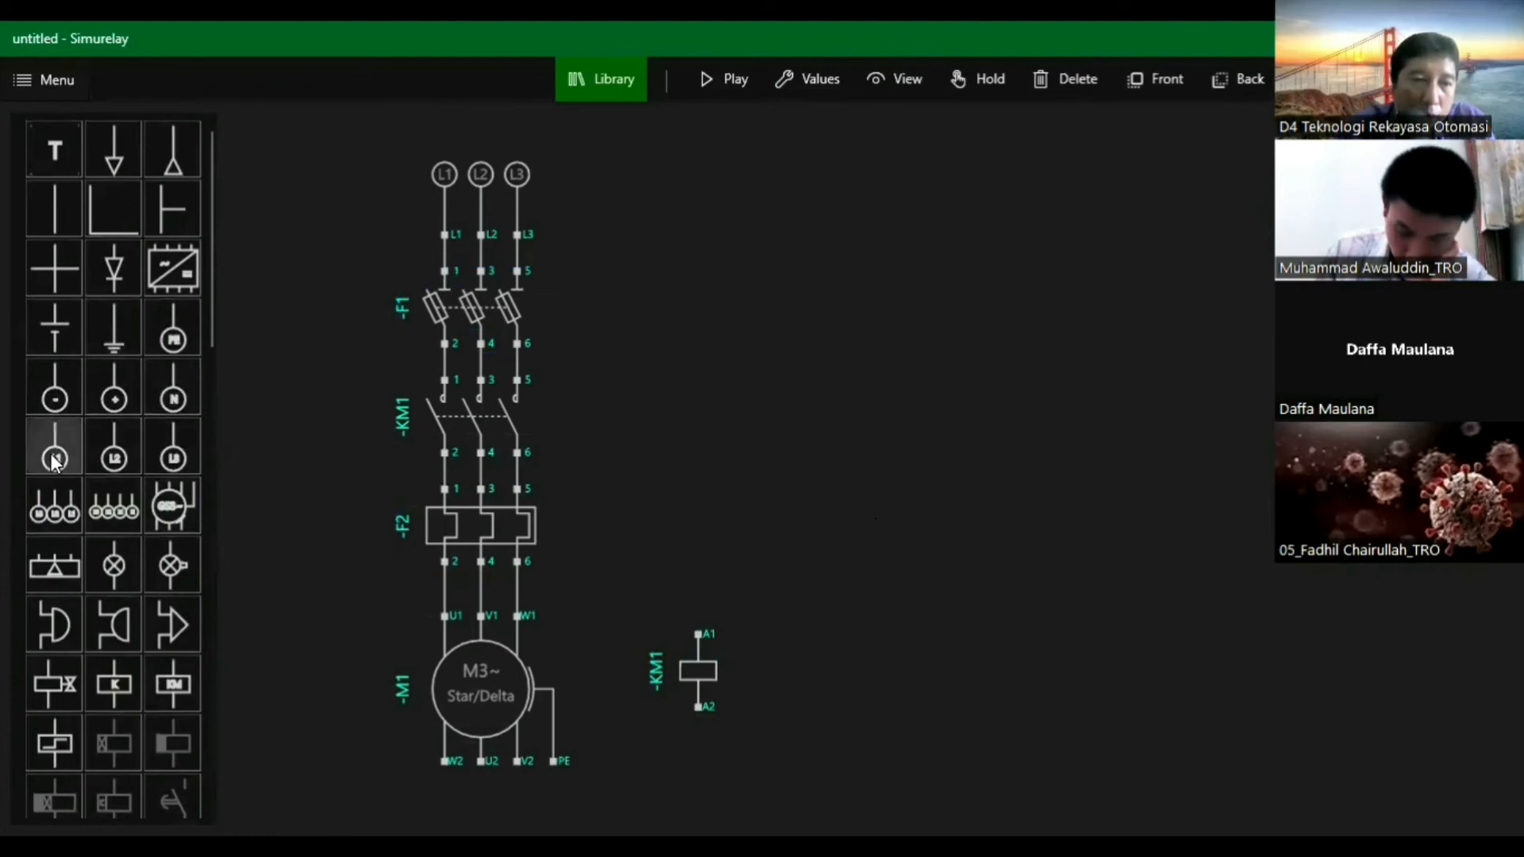
pyautogui.moveTo(55, 448); pyautogui.dragTo(669, 250)
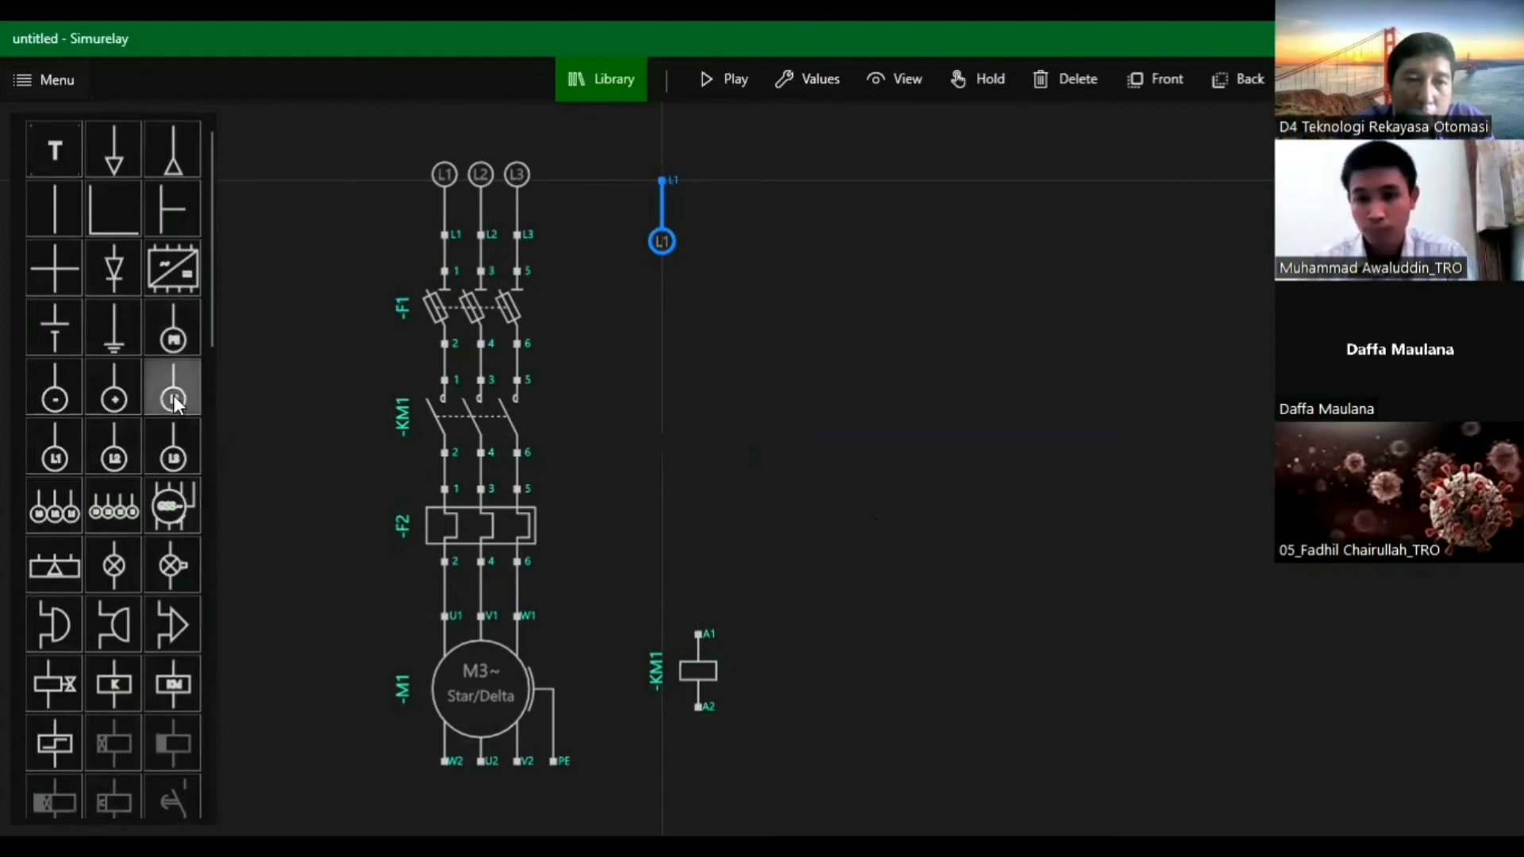
pyautogui.moveTo(173, 396); pyautogui.dragTo(754, 548)
pyautogui.moveTo(775, 497); pyautogui.dragTo(643, 747)
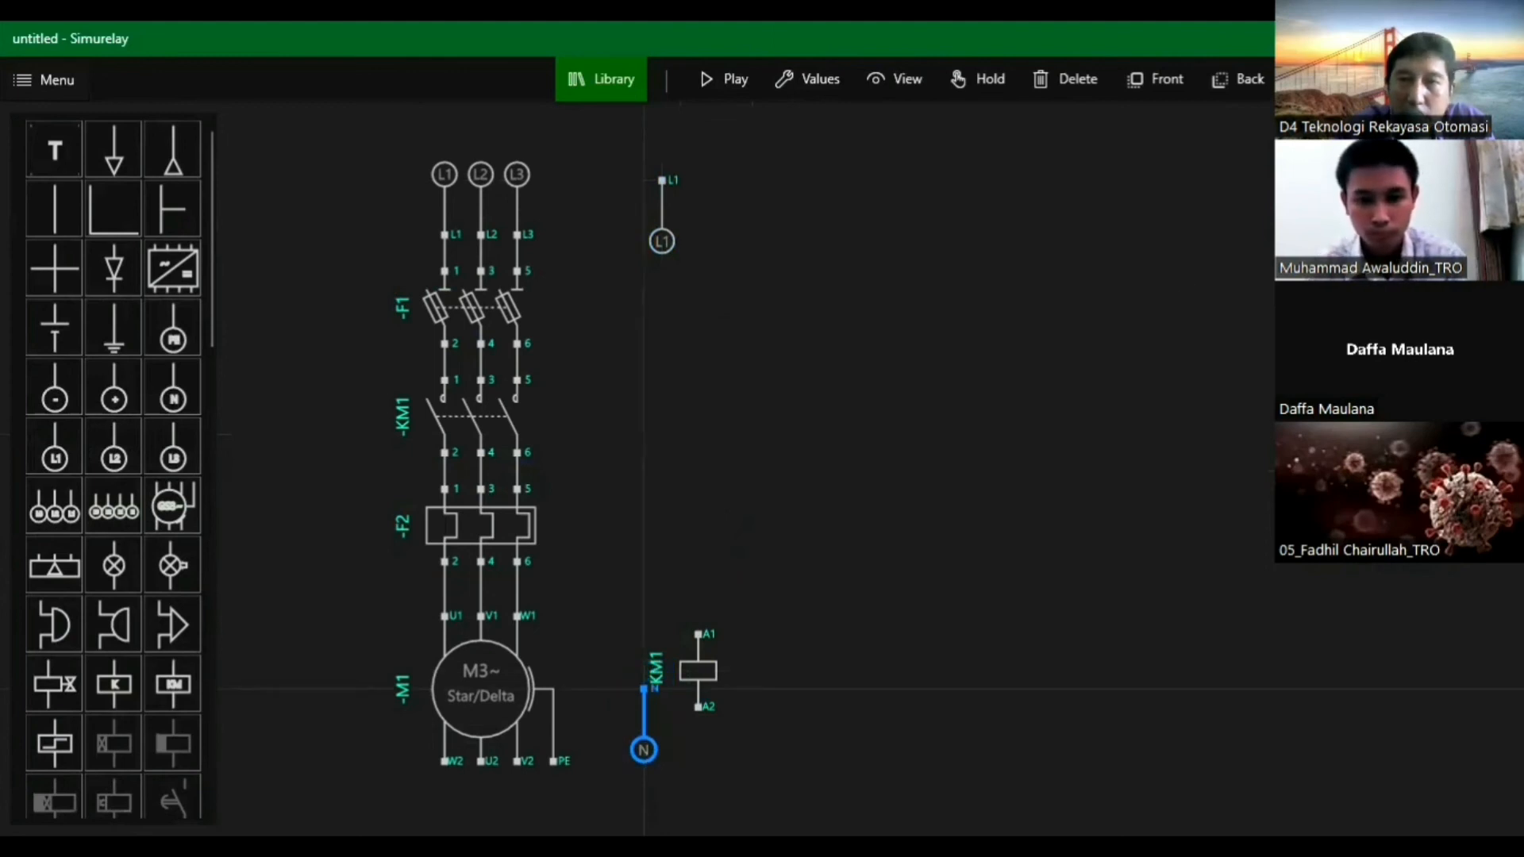
# Rotate the neutral N source so its terminal faces right and move it just below coil KM1.
pyautogui.press('r')
pyautogui.press('r')
pyautogui.press('r')
pyautogui.press('r')
pyautogui.press('r')
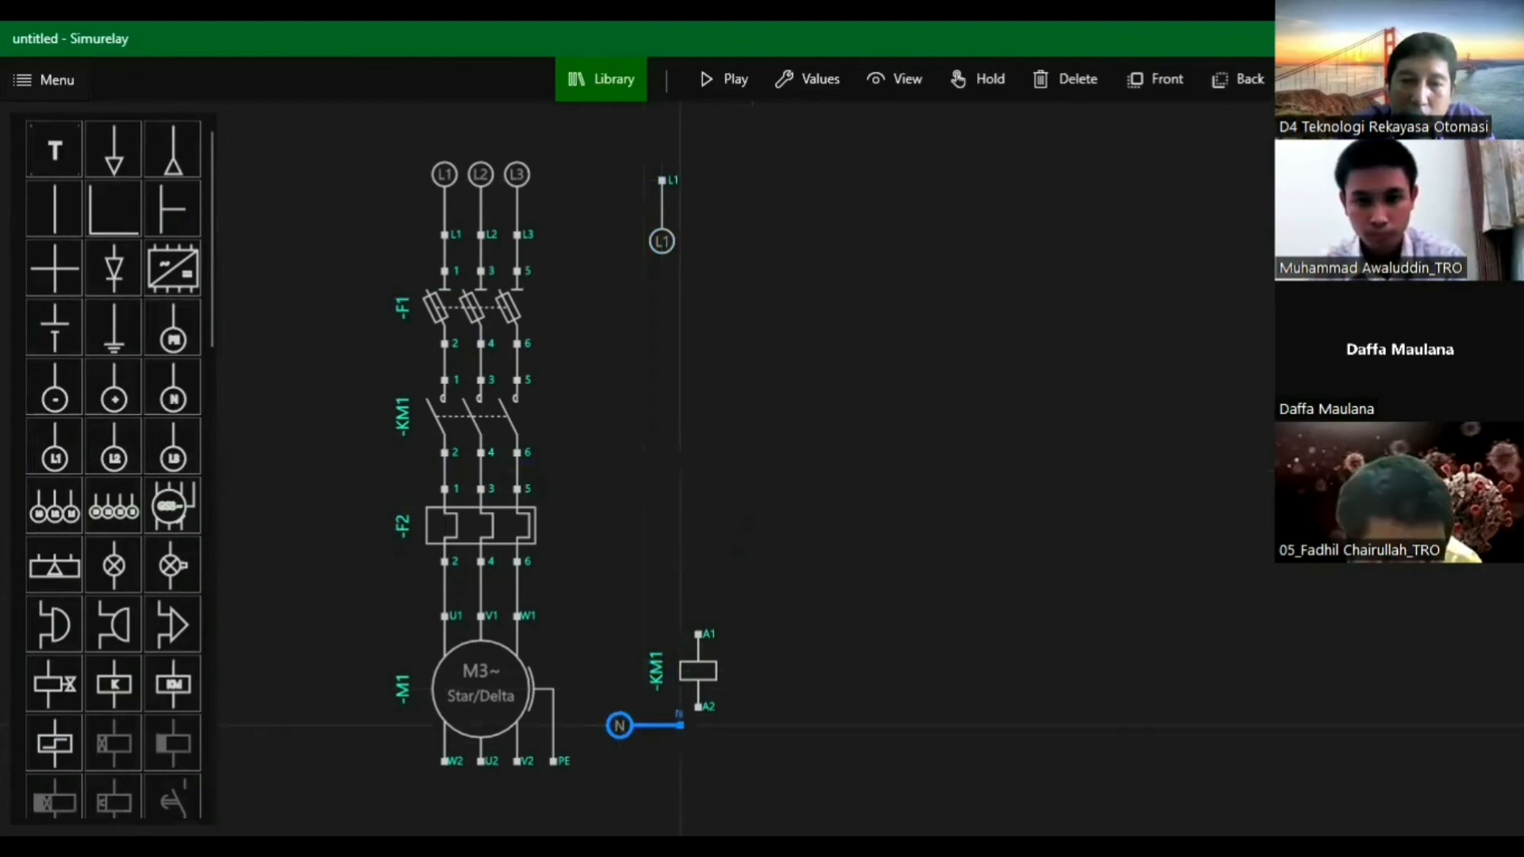
pyautogui.moveTo(620, 732); pyautogui.dragTo(620, 767)
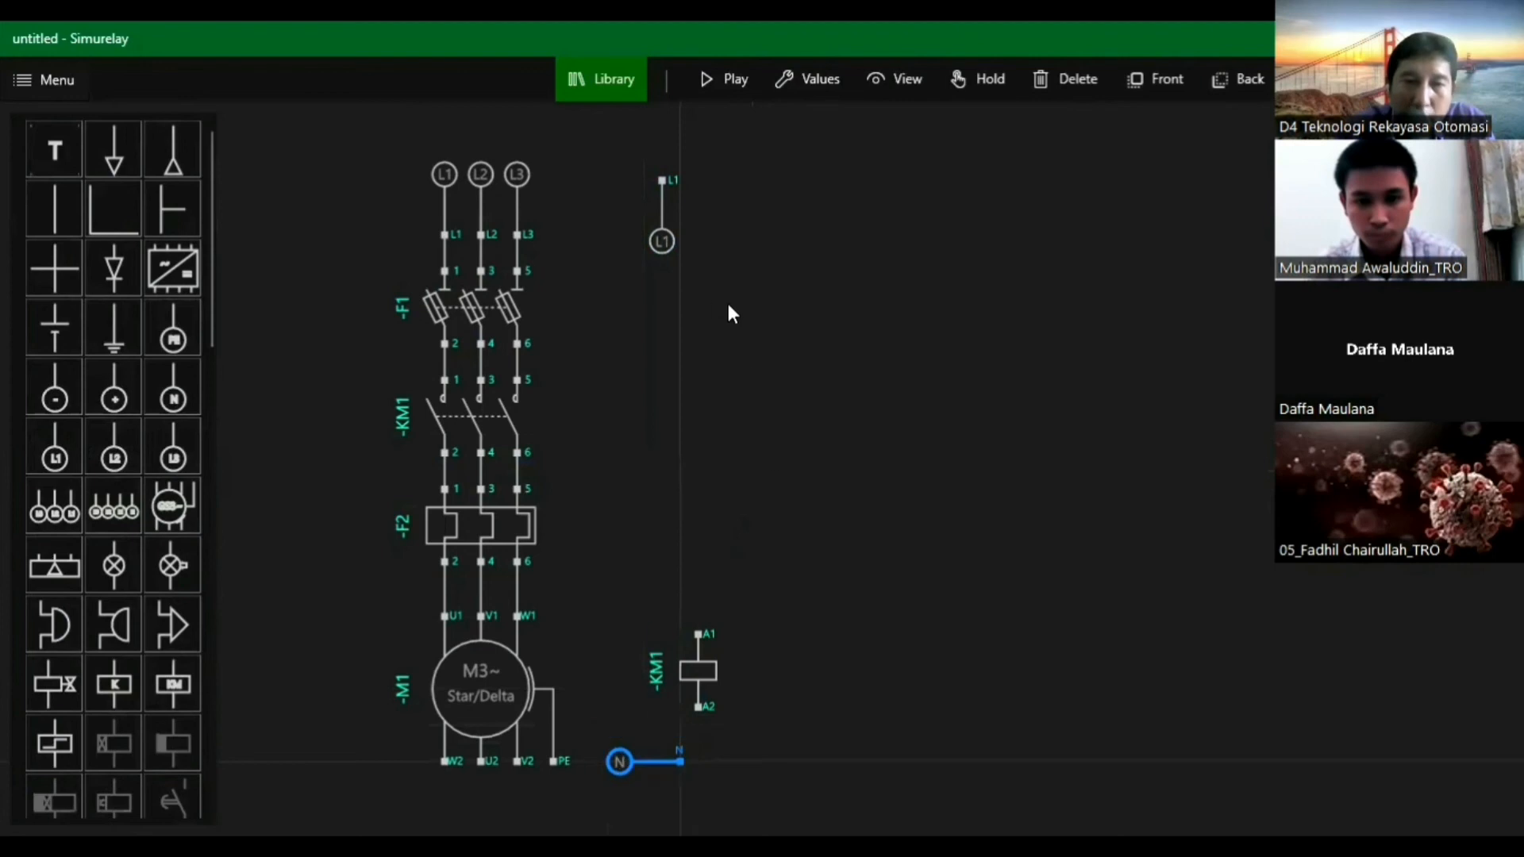
# Rotate the control circuit's L1 source so its terminal faces right and raise it level with the main supply phases.
pyautogui.click(677, 251)
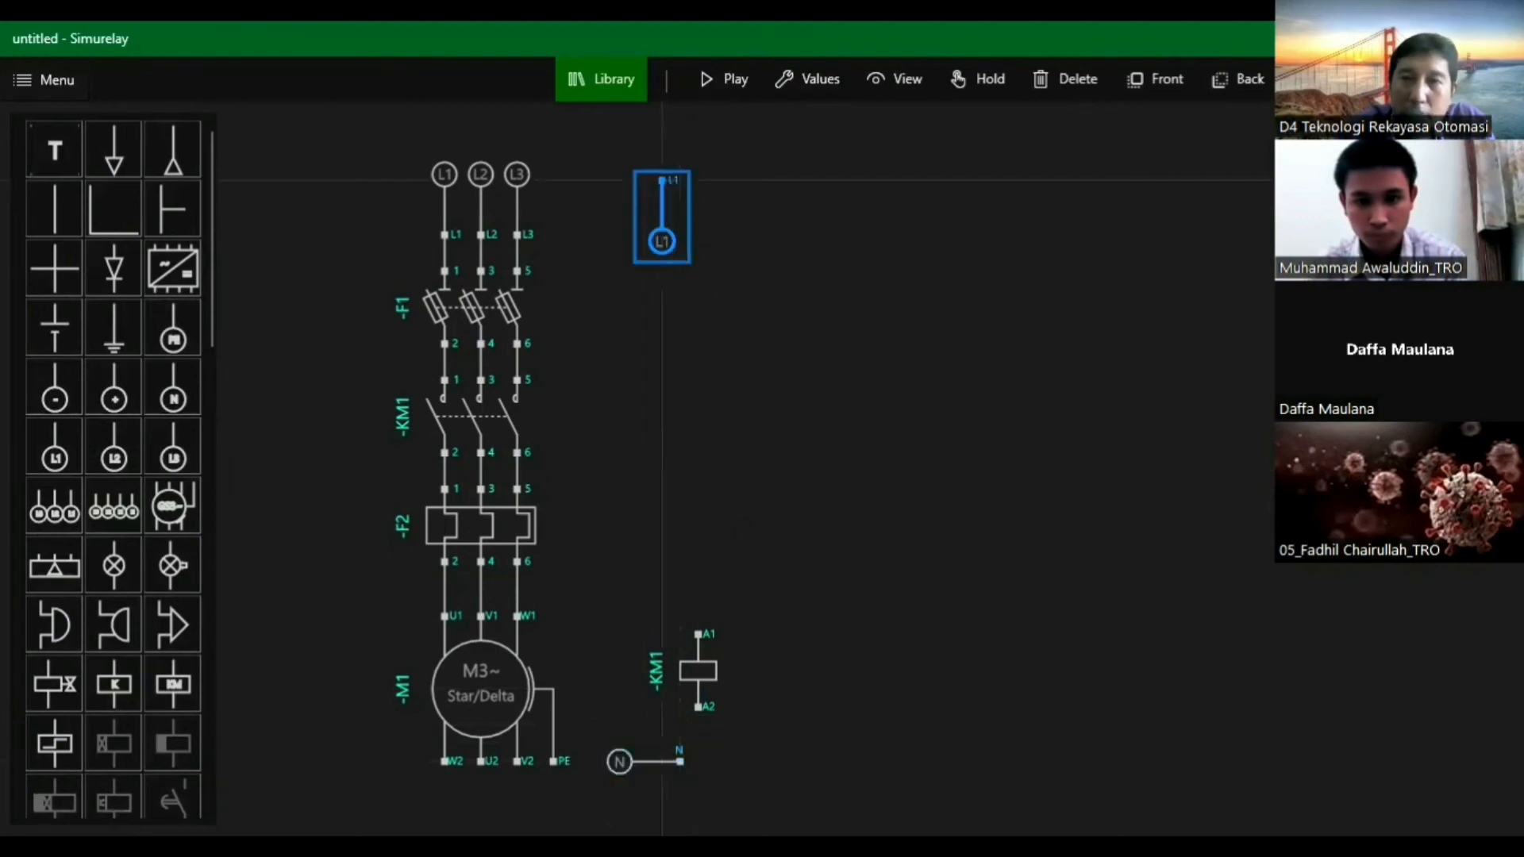
pyautogui.press('r')
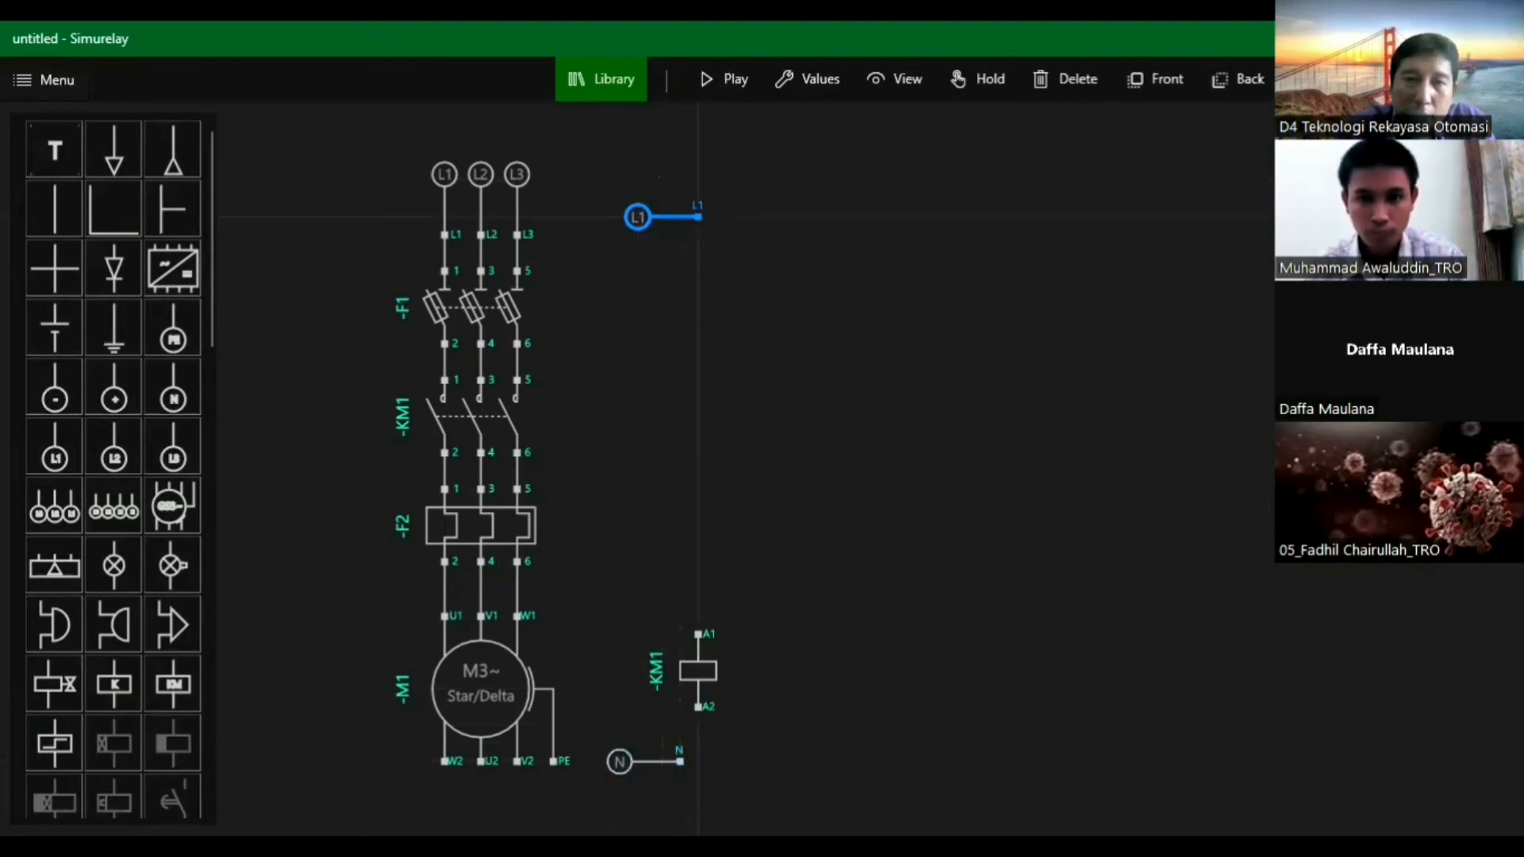
pyautogui.moveTo(653, 220); pyautogui.dragTo(653, 185)
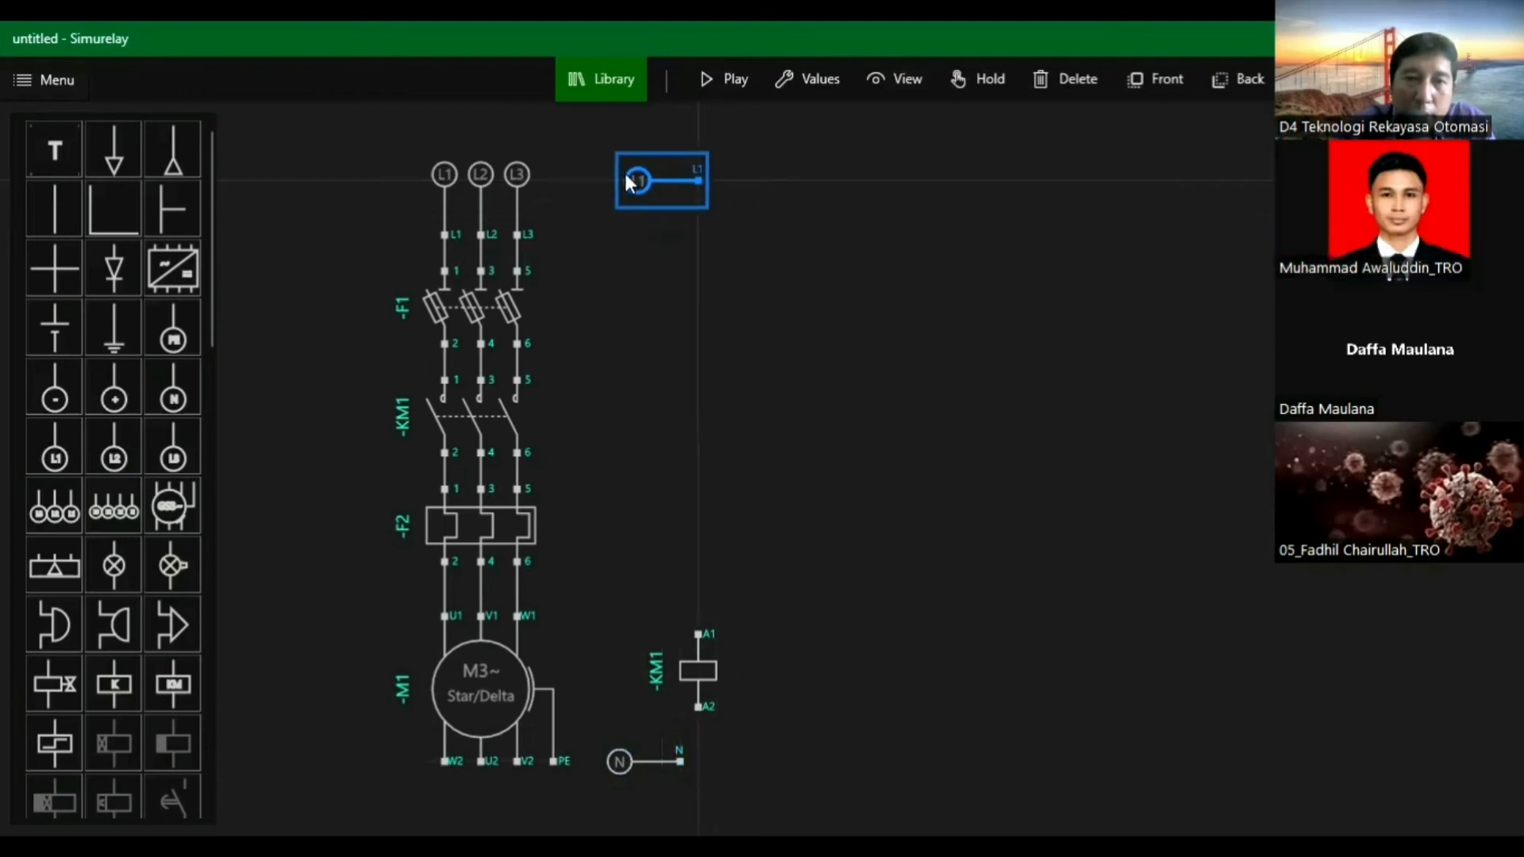
pyautogui.click(813, 343)
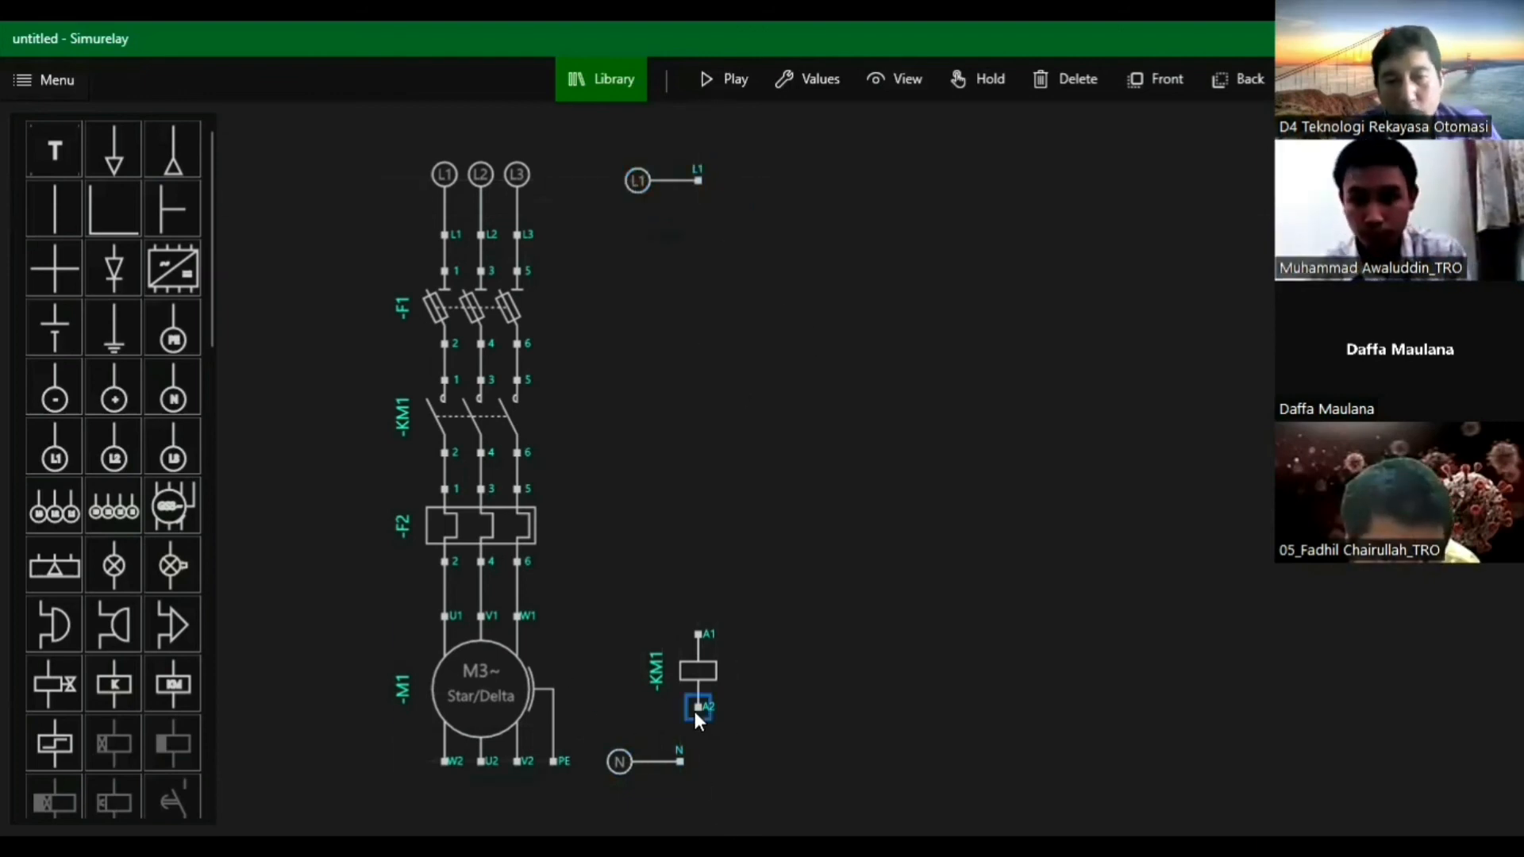
# Wire terminal A2 of coil KM1 to the neutral N terminal.
pyautogui.click(697, 711)
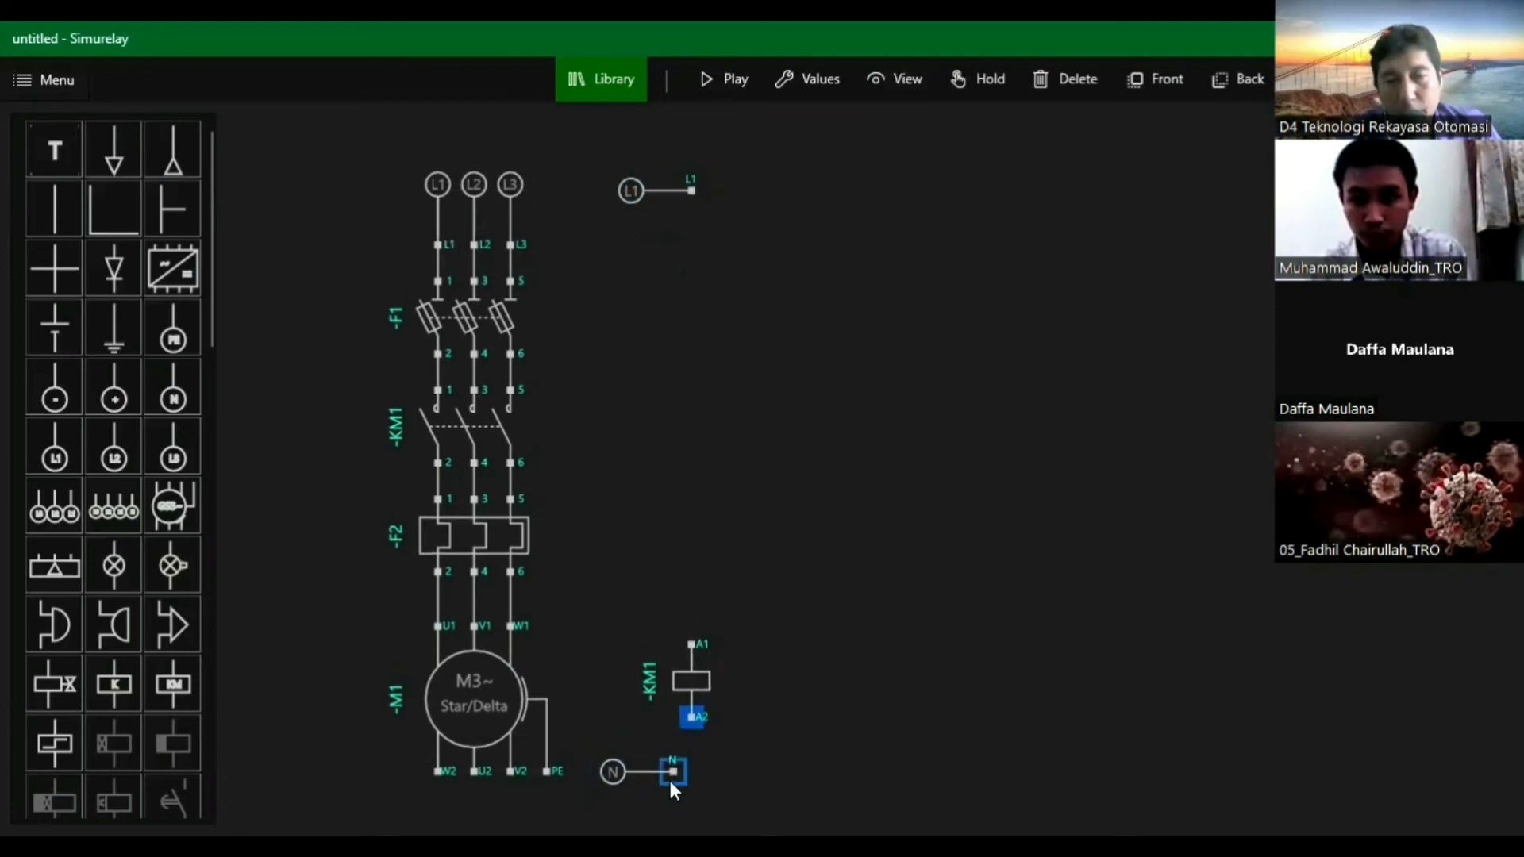
pyautogui.click(674, 772)
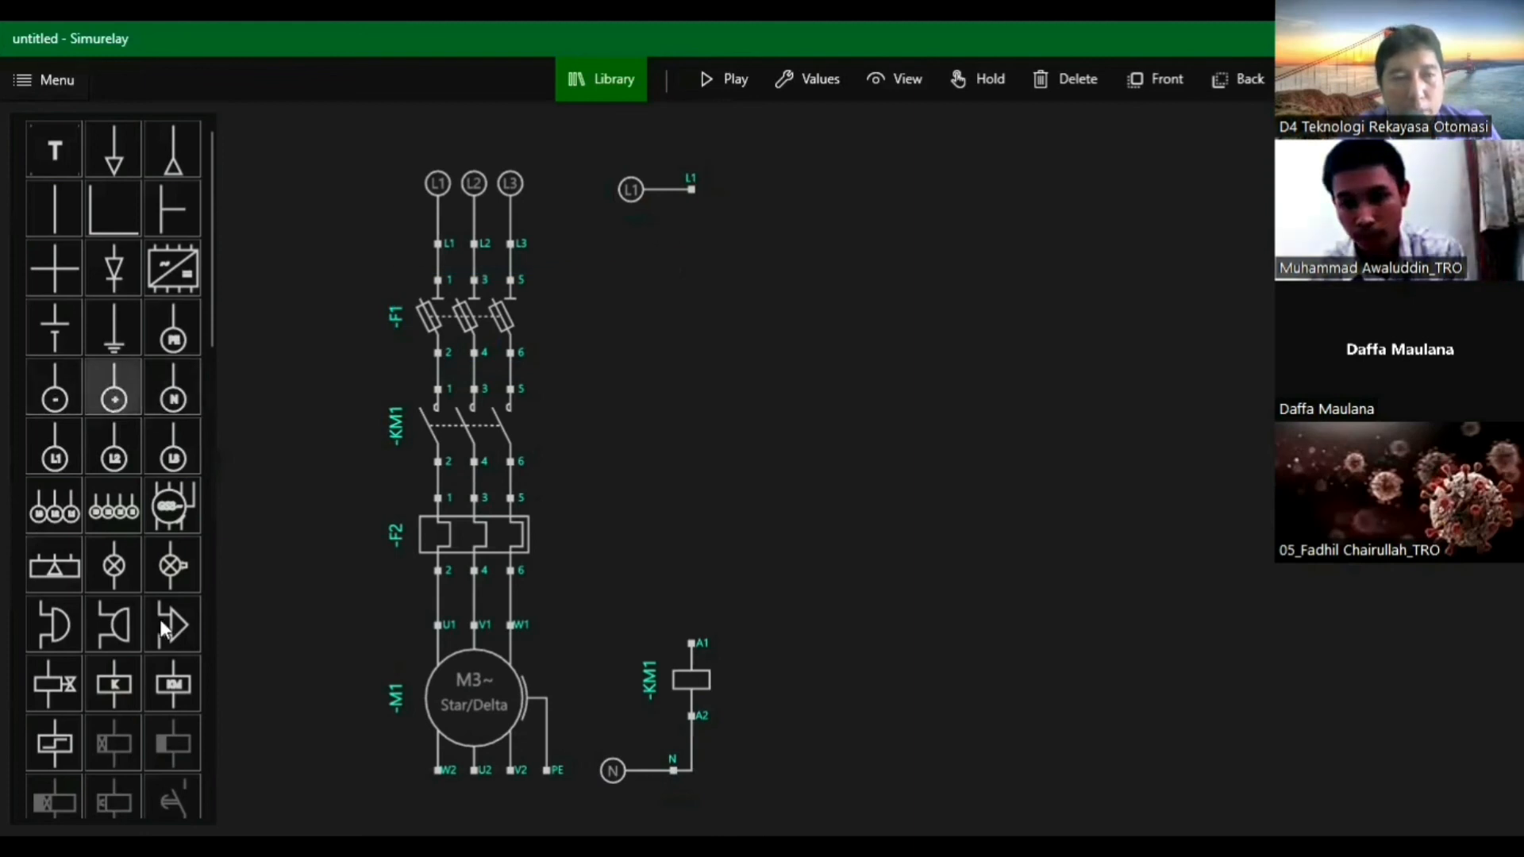
# Place a single-pole fused switch below the control circuit's L1 source and wire its terminal 1 to L1.
pyautogui.scroll(-5, 142, 618)
pyautogui.scroll(-6, 141, 632)
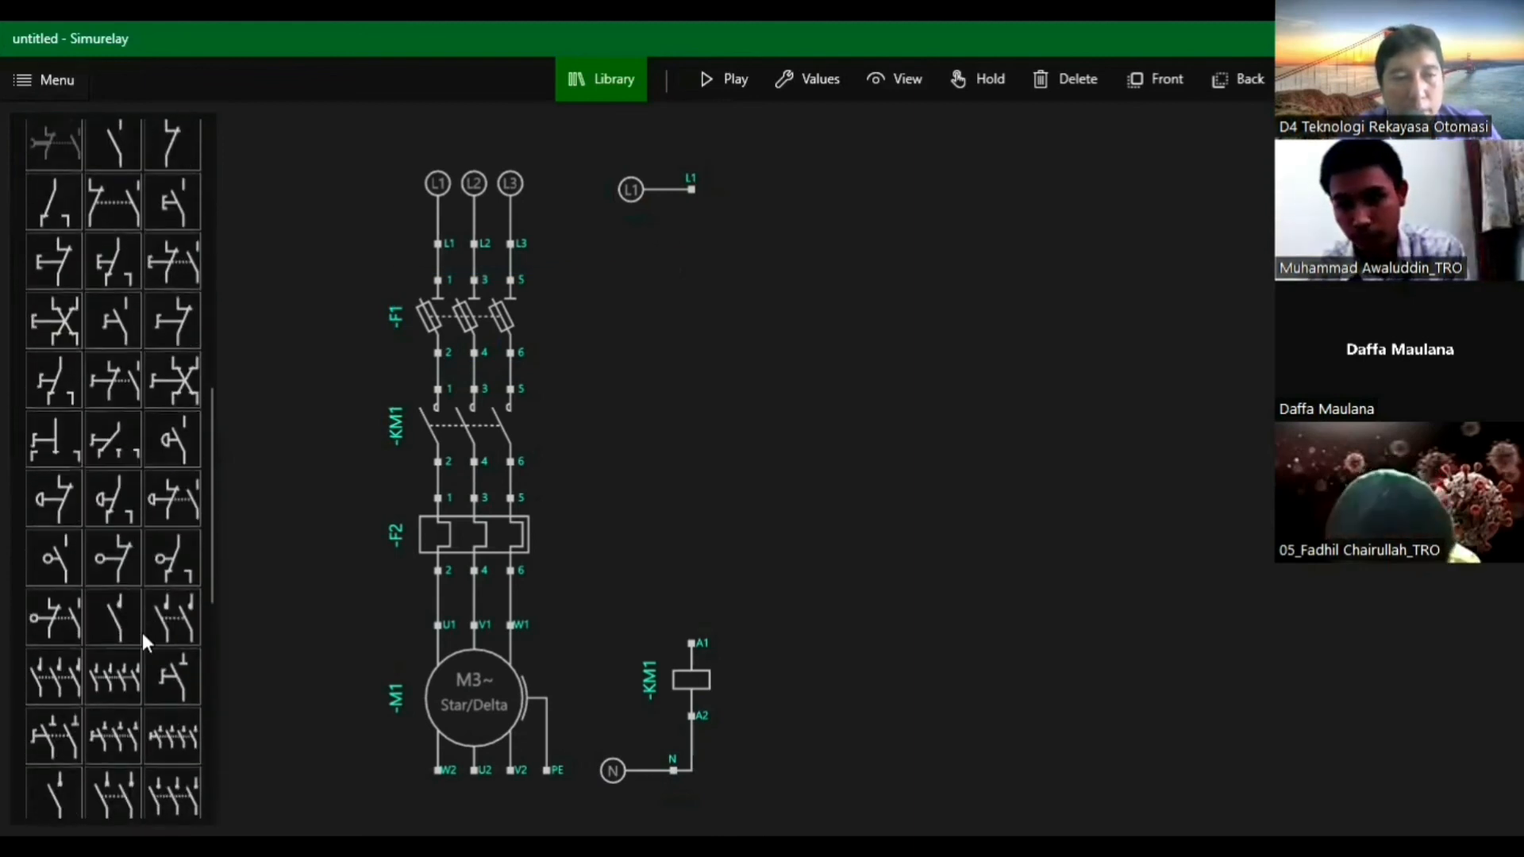
pyautogui.moveTo(118, 543)
pyautogui.mouseDown()
pyautogui.moveTo(584, 421)
pyautogui.moveTo(790, 484)
pyautogui.moveTo(684, 274)
pyautogui.moveTo(690, 189)
pyautogui.mouseUp()
pyautogui.moveTo(683, 254); pyautogui.dragTo(690, 254)
pyautogui.click(778, 337)
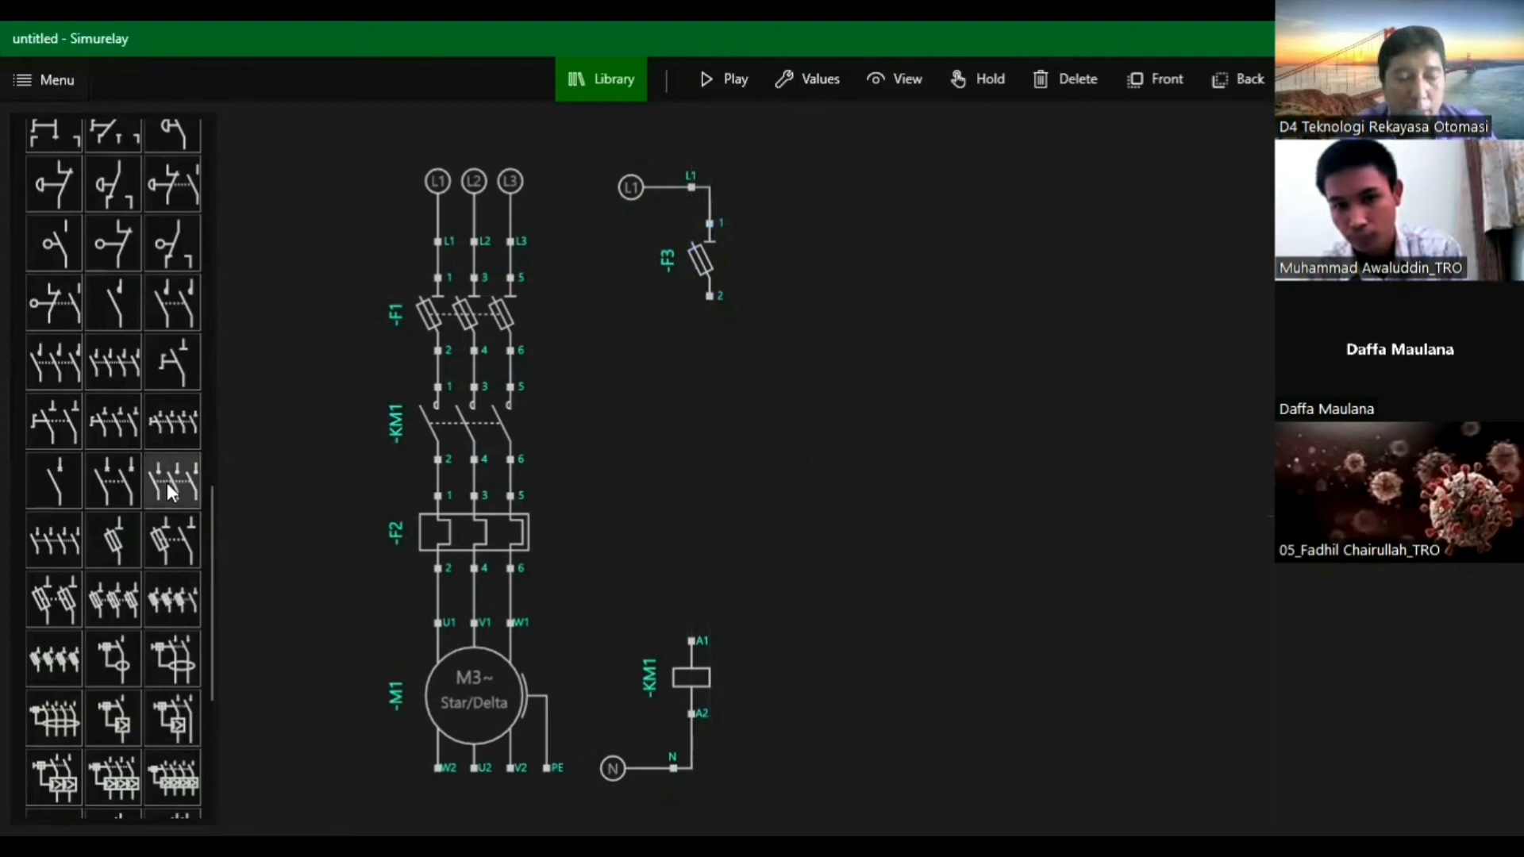
# Place a normally open push button below fused switch F3 and wire its terminal 3 to F3 terminal 2.
pyautogui.scroll(-5, 142, 551)
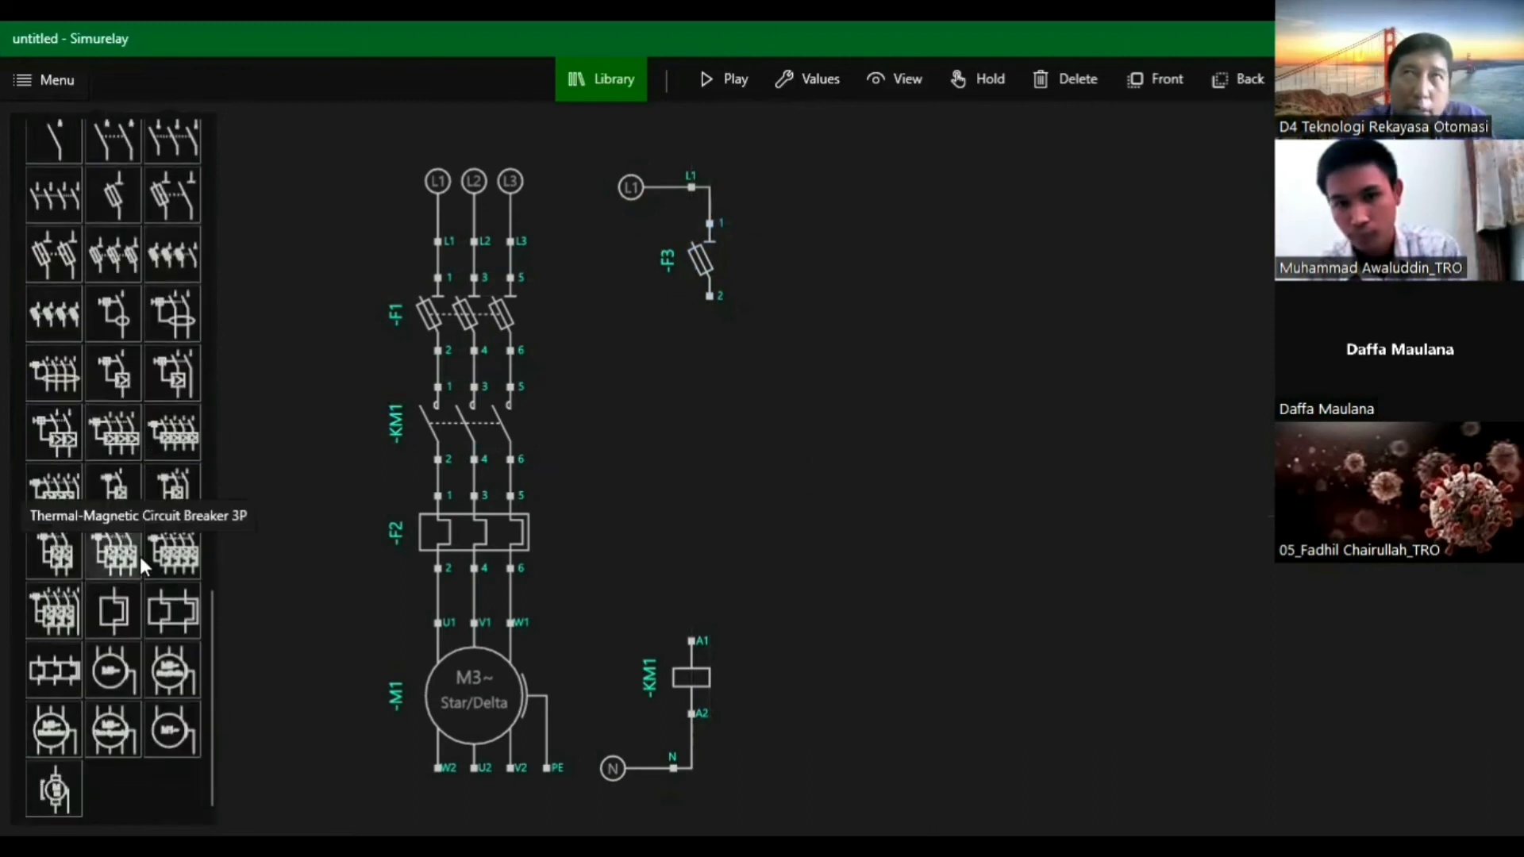
pyautogui.scroll(5, 127, 560)
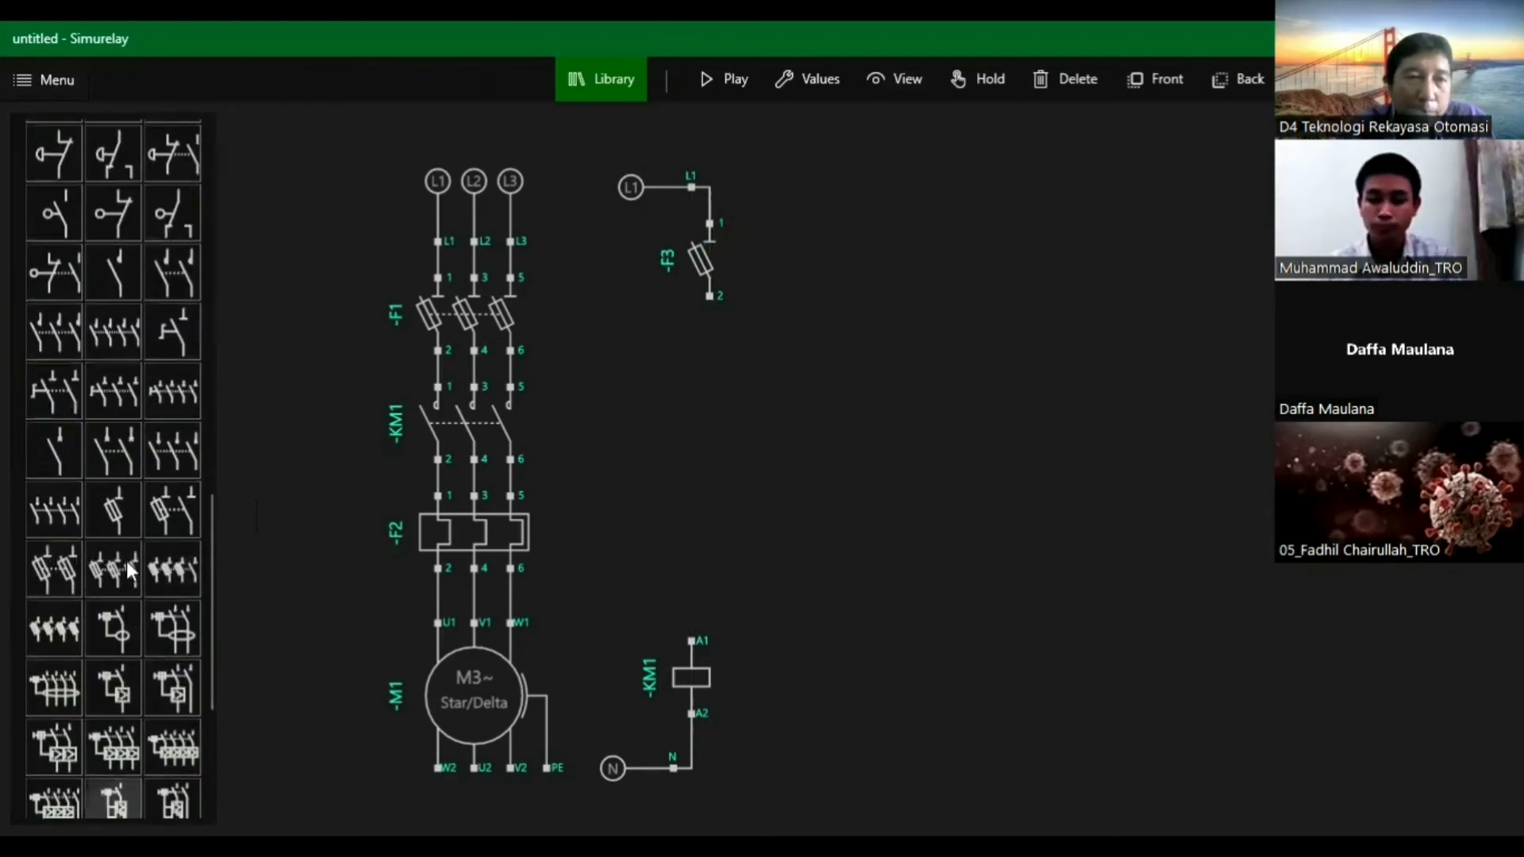
pyautogui.scroll(5, 131, 550)
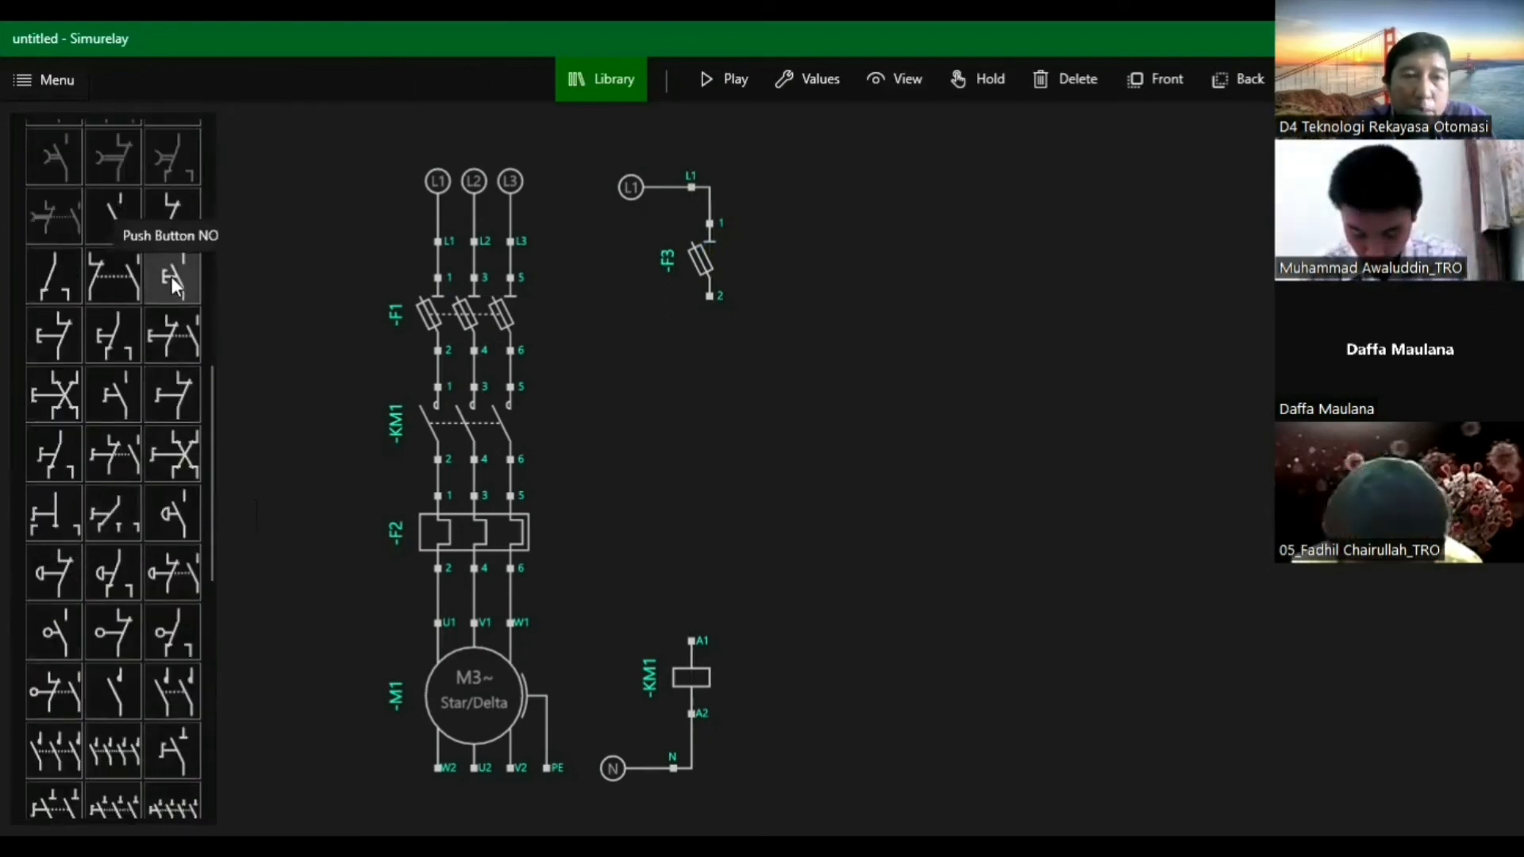
pyautogui.click(170, 277)
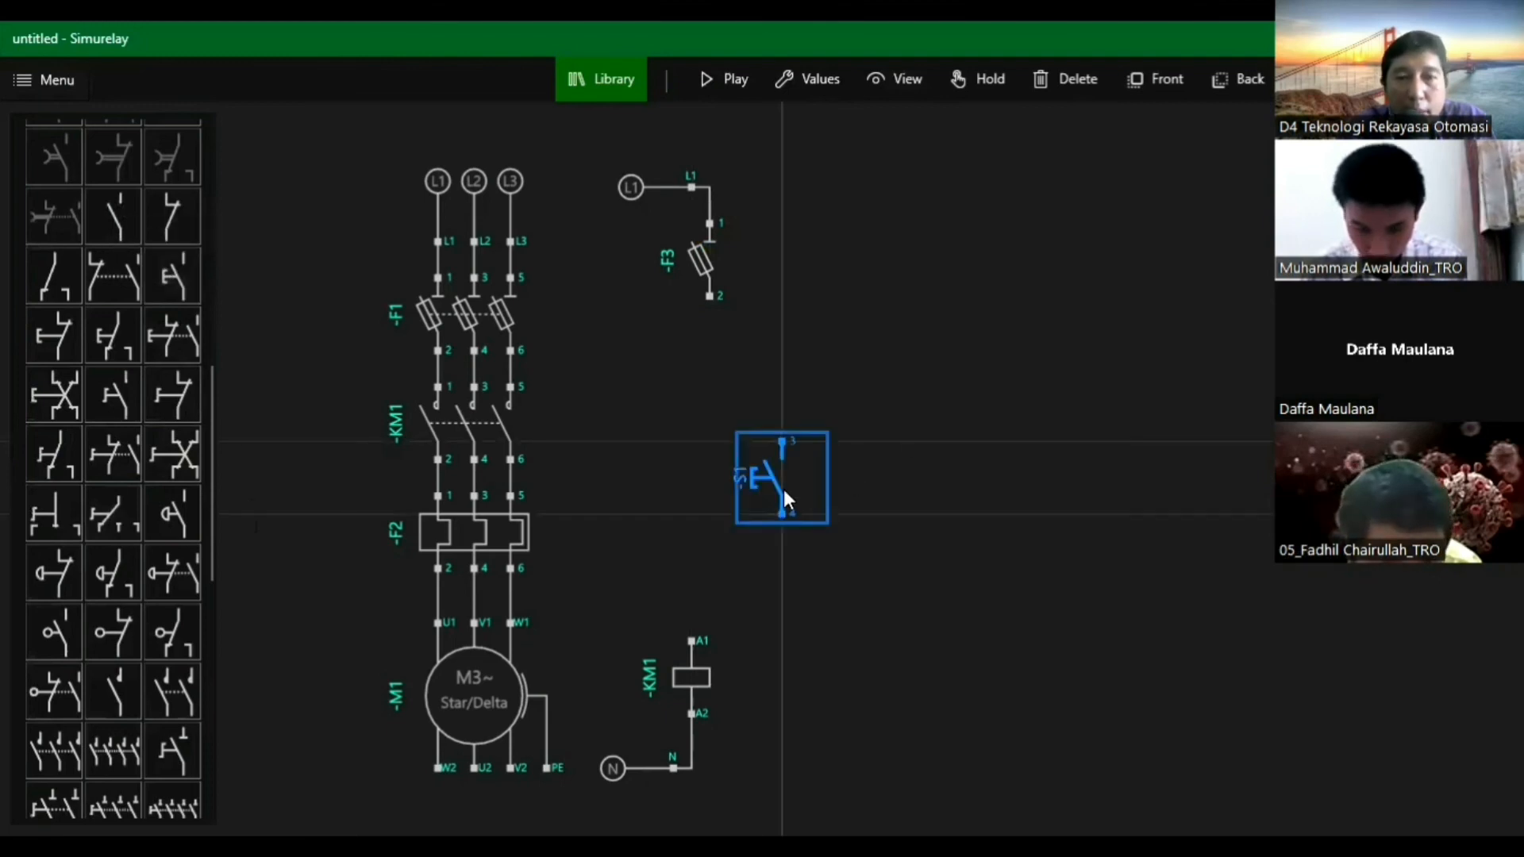
pyautogui.moveTo(784, 489); pyautogui.dragTo(700, 407)
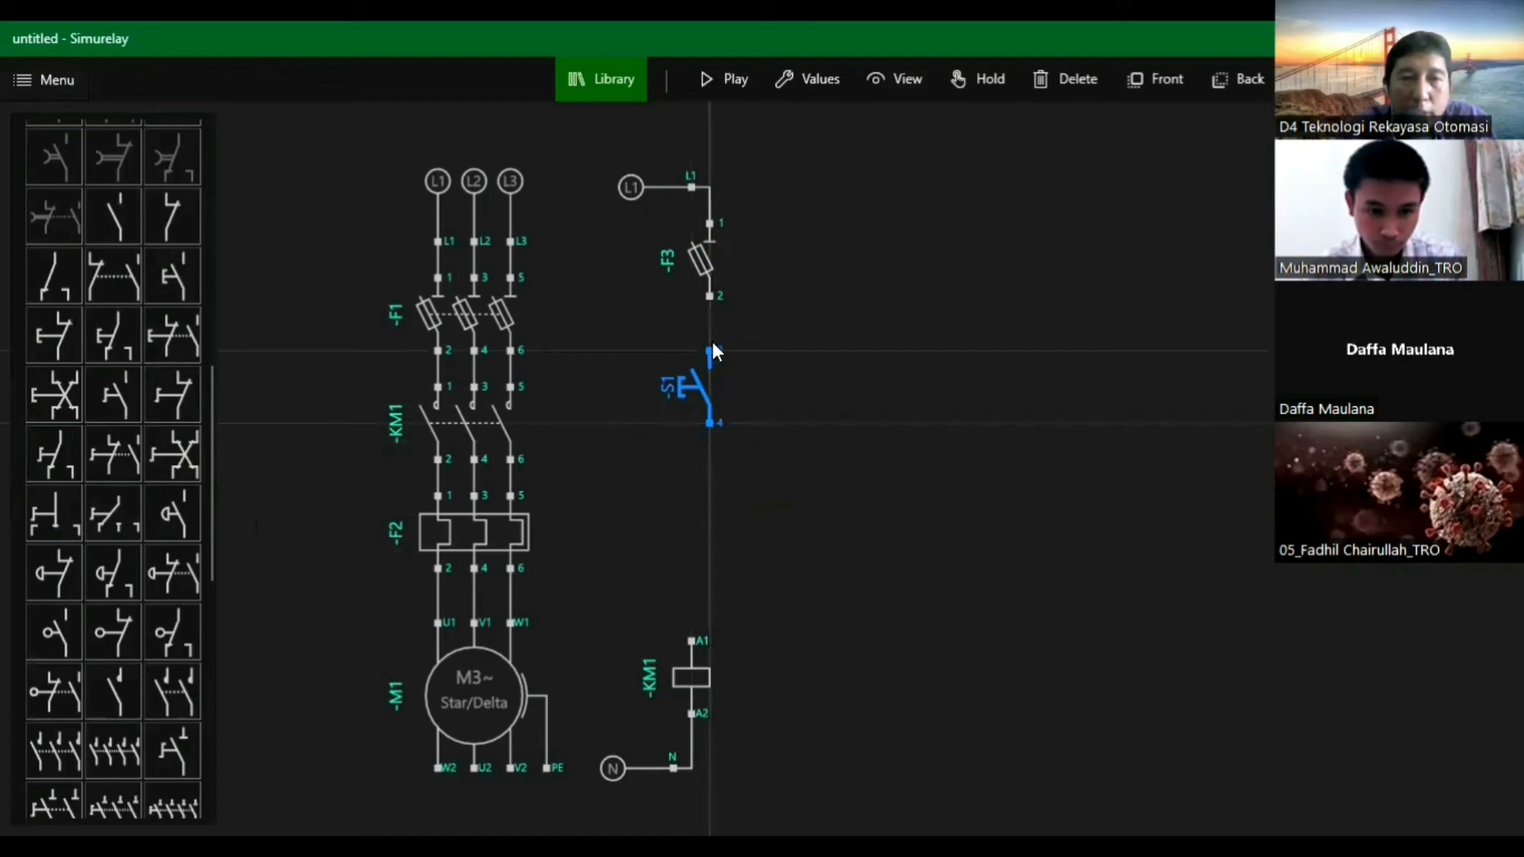
pyautogui.moveTo(710, 350); pyautogui.dragTo(708, 308)
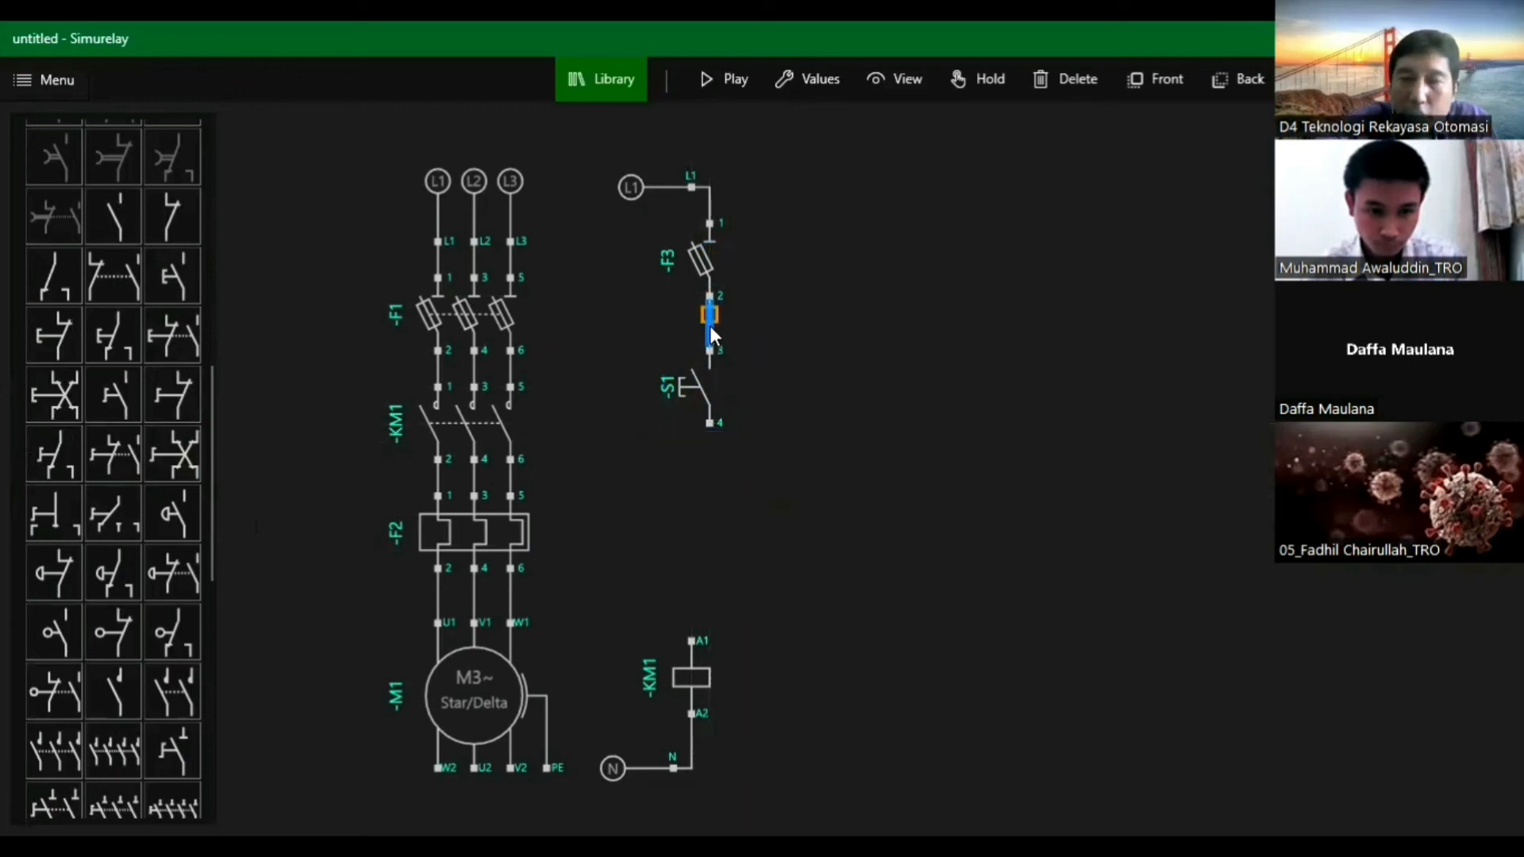
# Remove the wire above push button S1, move S1 down, and insert a normally closed push button between F3 and S1.
pyautogui.moveTo(699, 377); pyautogui.dragTo(698, 431)
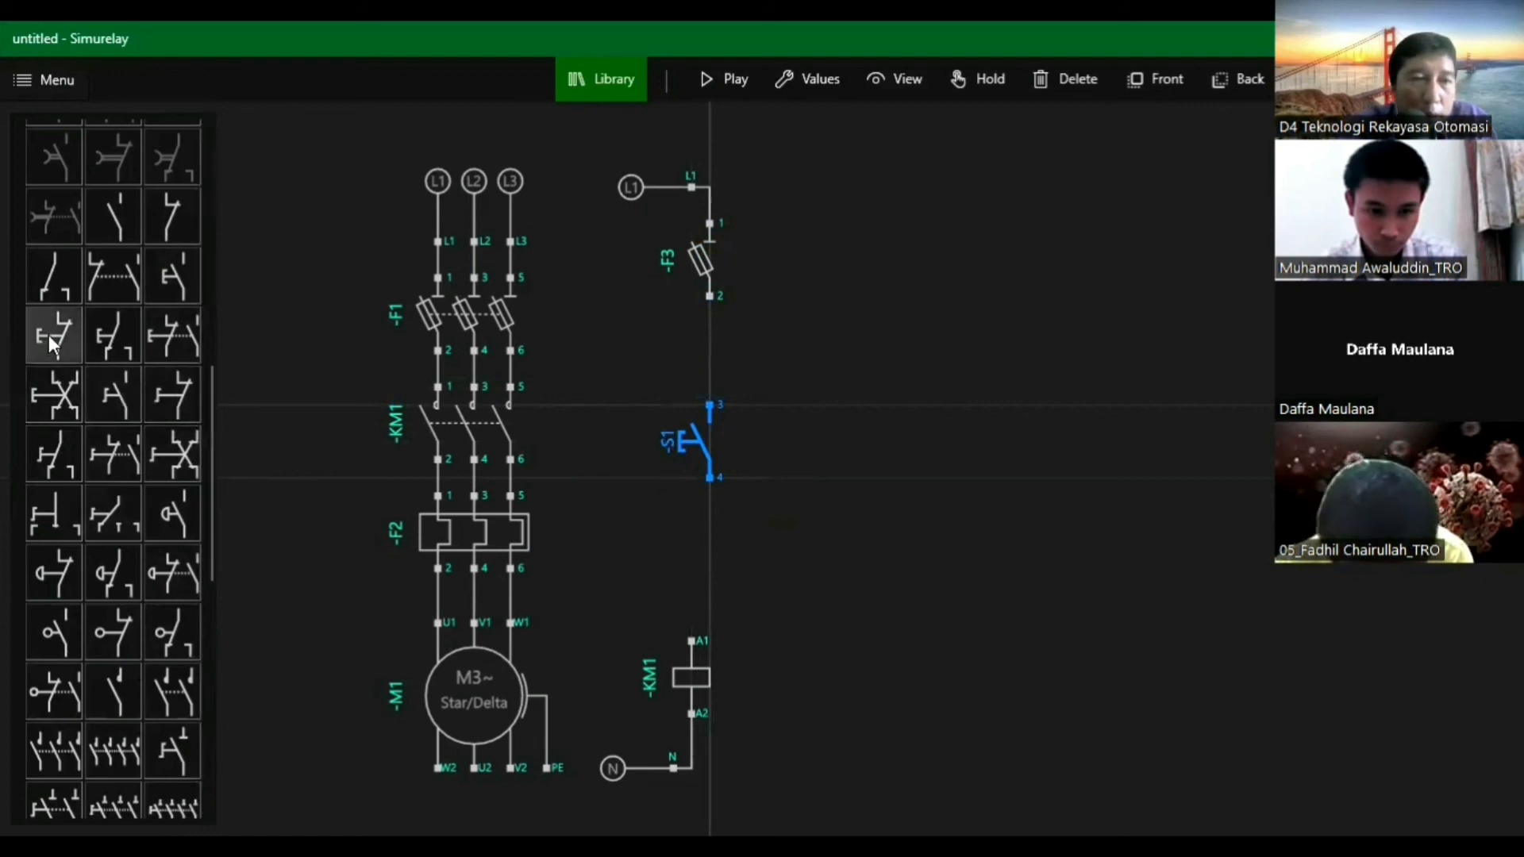
pyautogui.moveTo(49, 335); pyautogui.dragTo(709, 390)
pyautogui.moveTo(706, 460); pyautogui.dragTo(706, 527)
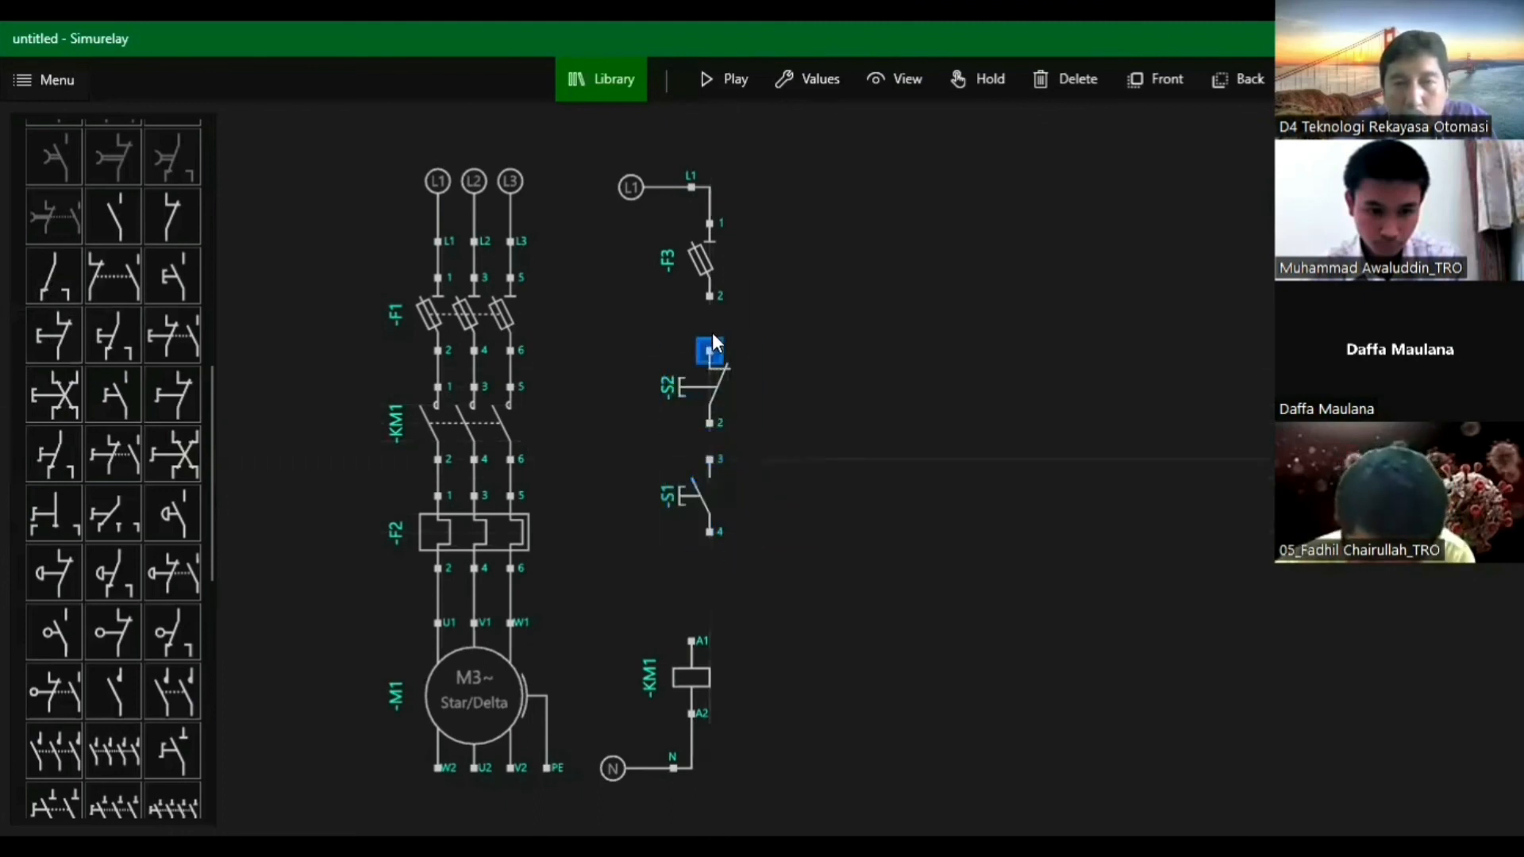
# Wire push button S2 to F3 terminal 2 and S1 terminal 3, and shift S1 slightly lower.
pyautogui.moveTo(714, 343); pyautogui.dragTo(707, 295)
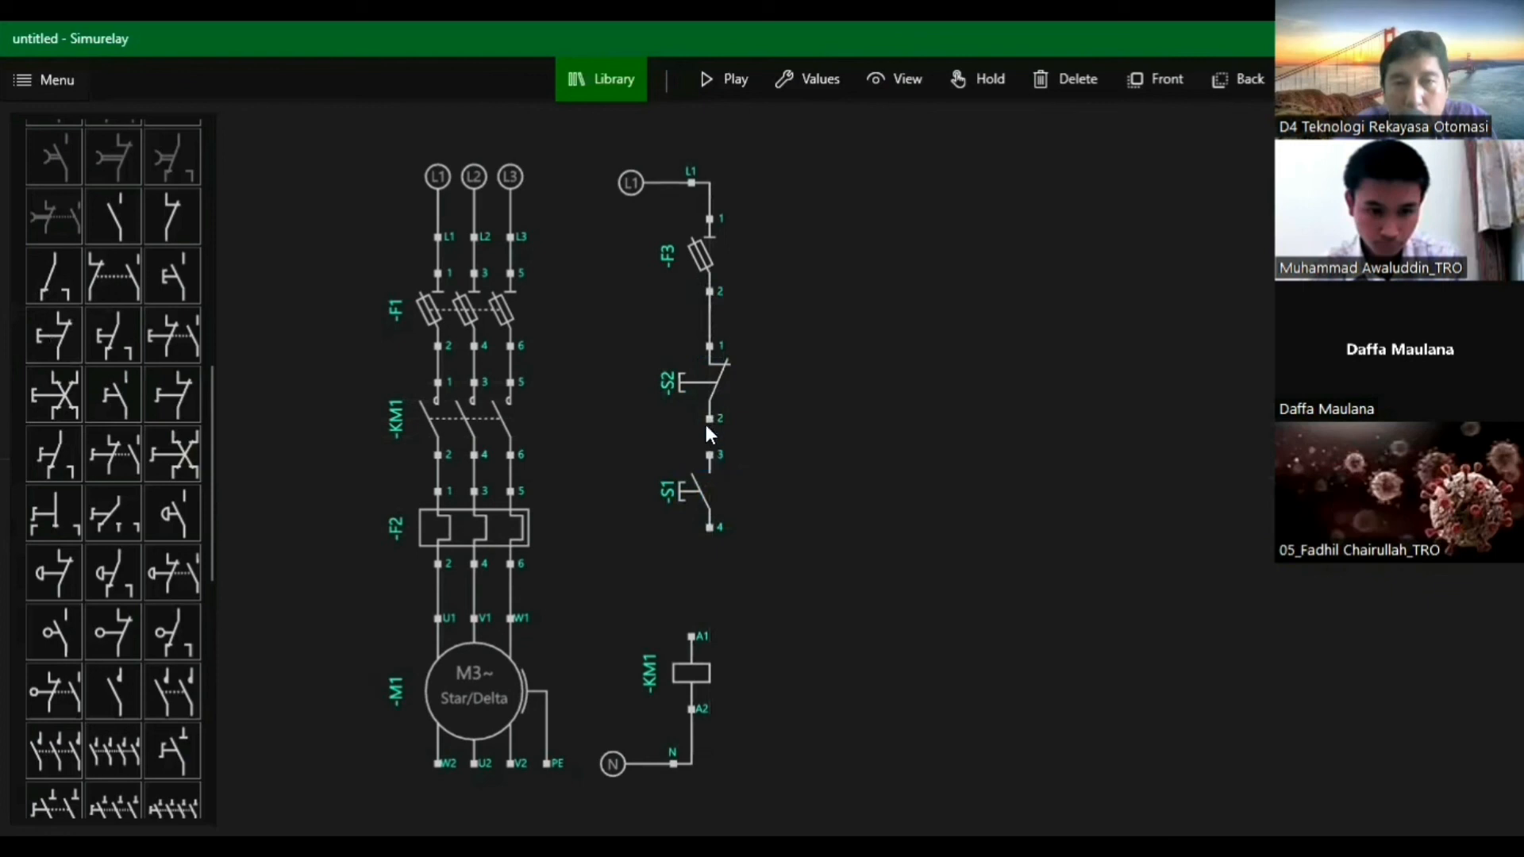
pyautogui.moveTo(711, 460); pyautogui.dragTo(694, 516)
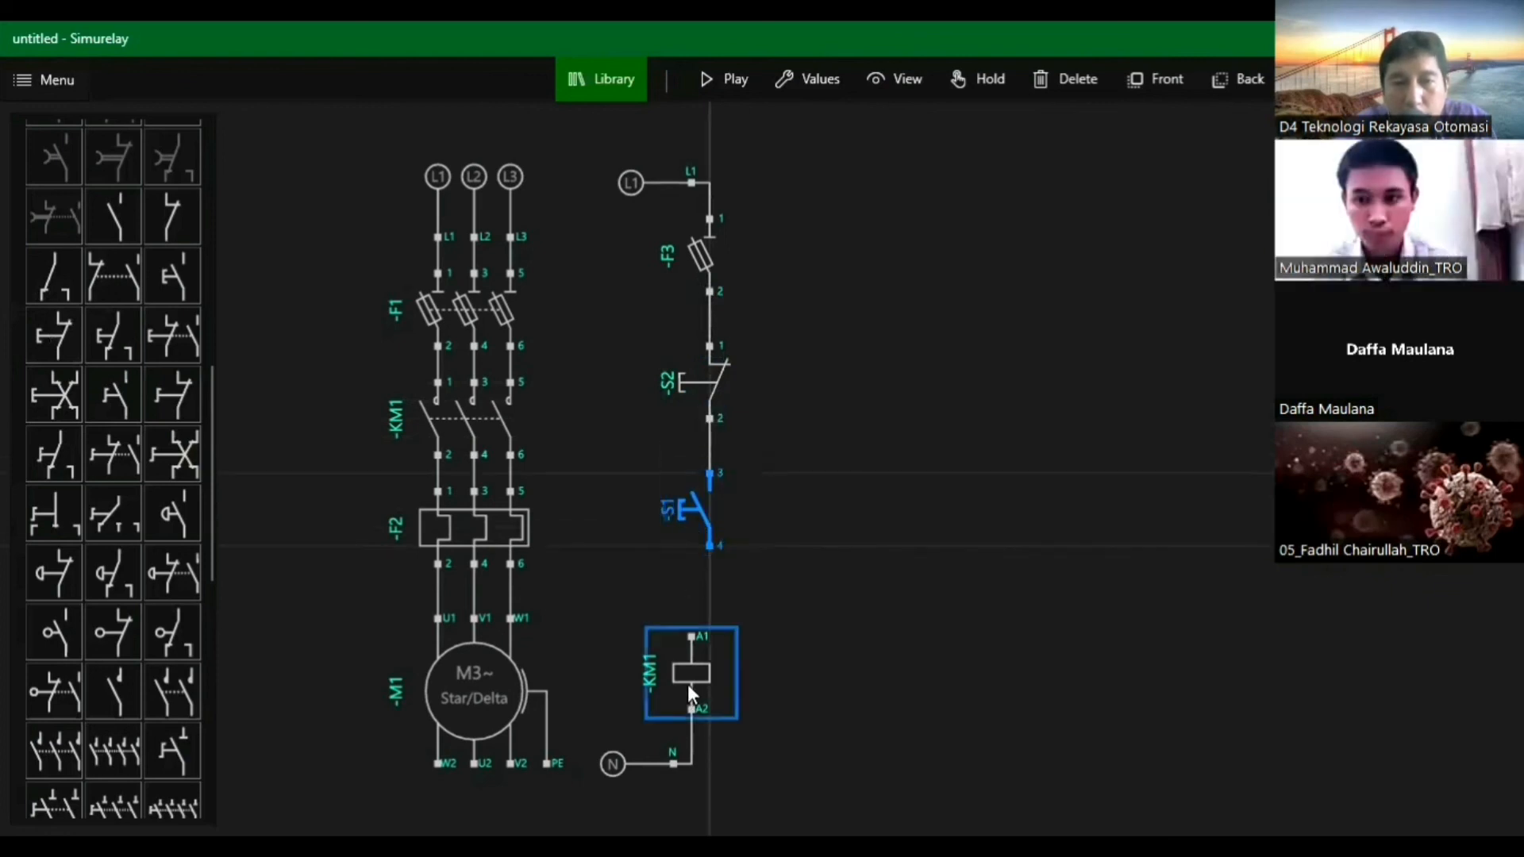
# Align coil KM1 under push button S1, wire S1 terminal 4 to coil terminal A1, and shift S1 slightly lower.
pyautogui.moveTo(689, 687); pyautogui.dragTo(709, 684)
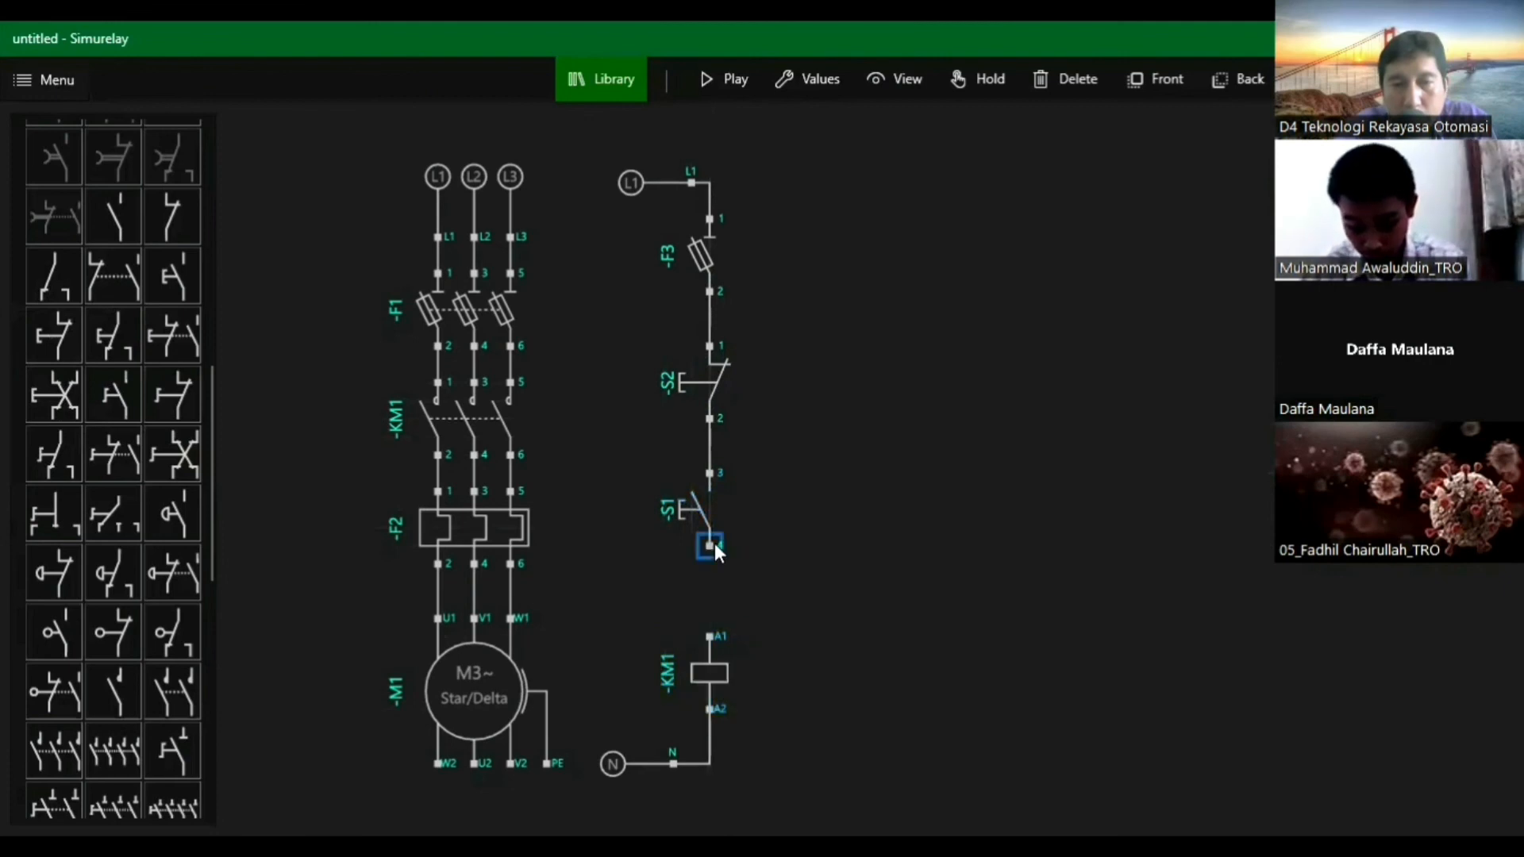
pyautogui.moveTo(715, 544); pyautogui.dragTo(709, 634)
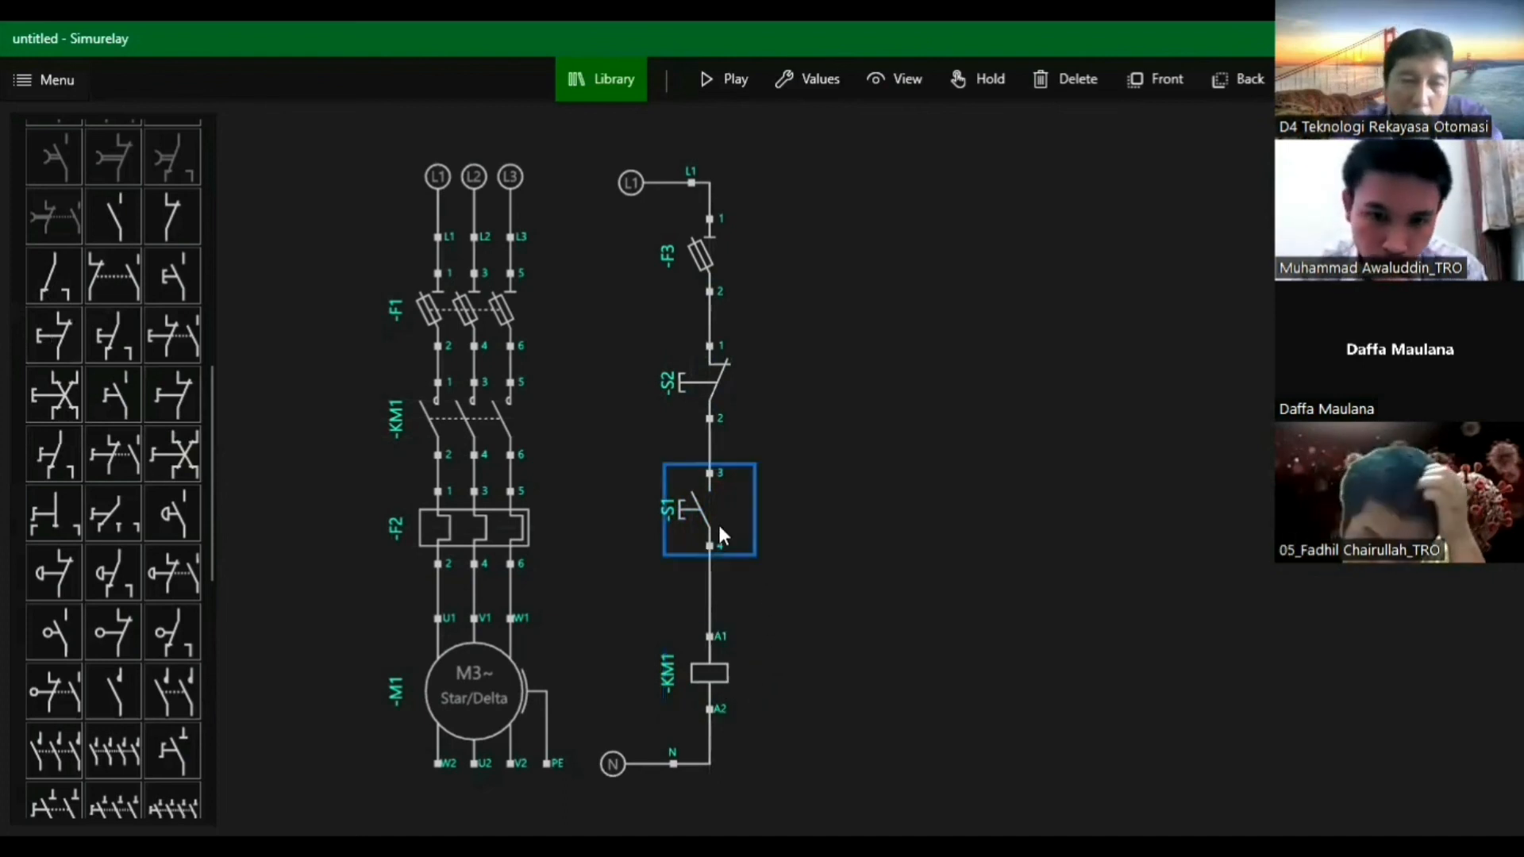
pyautogui.moveTo(704, 505); pyautogui.dragTo(699, 526)
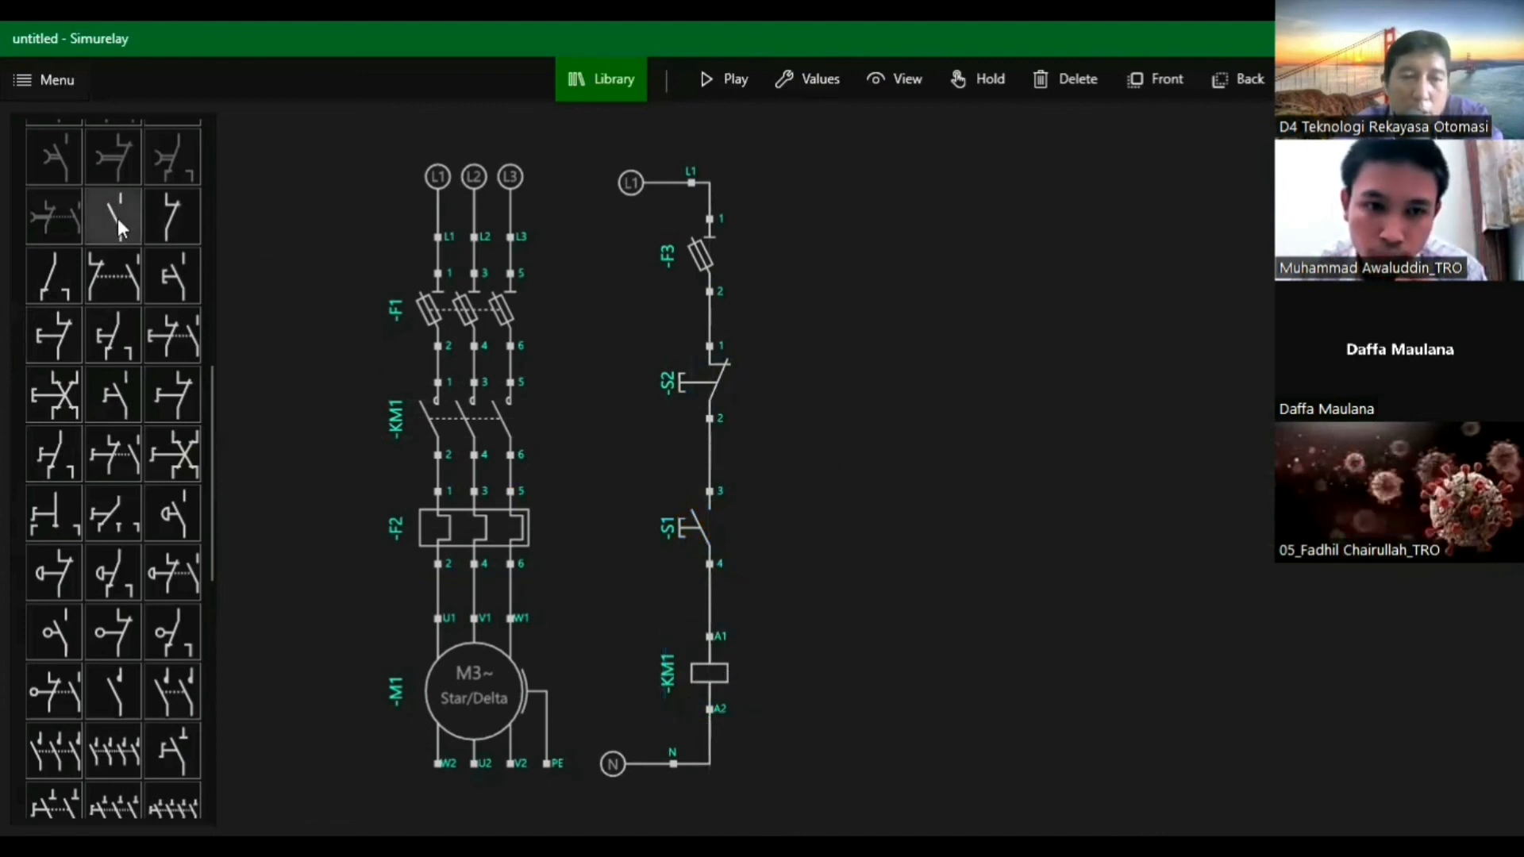
# Place a normally open contact beside S1 and wire its terminals 13 and 14 in parallel with S1 terminals 3 and 4.
pyautogui.moveTo(118, 218); pyautogui.dragTo(804, 548)
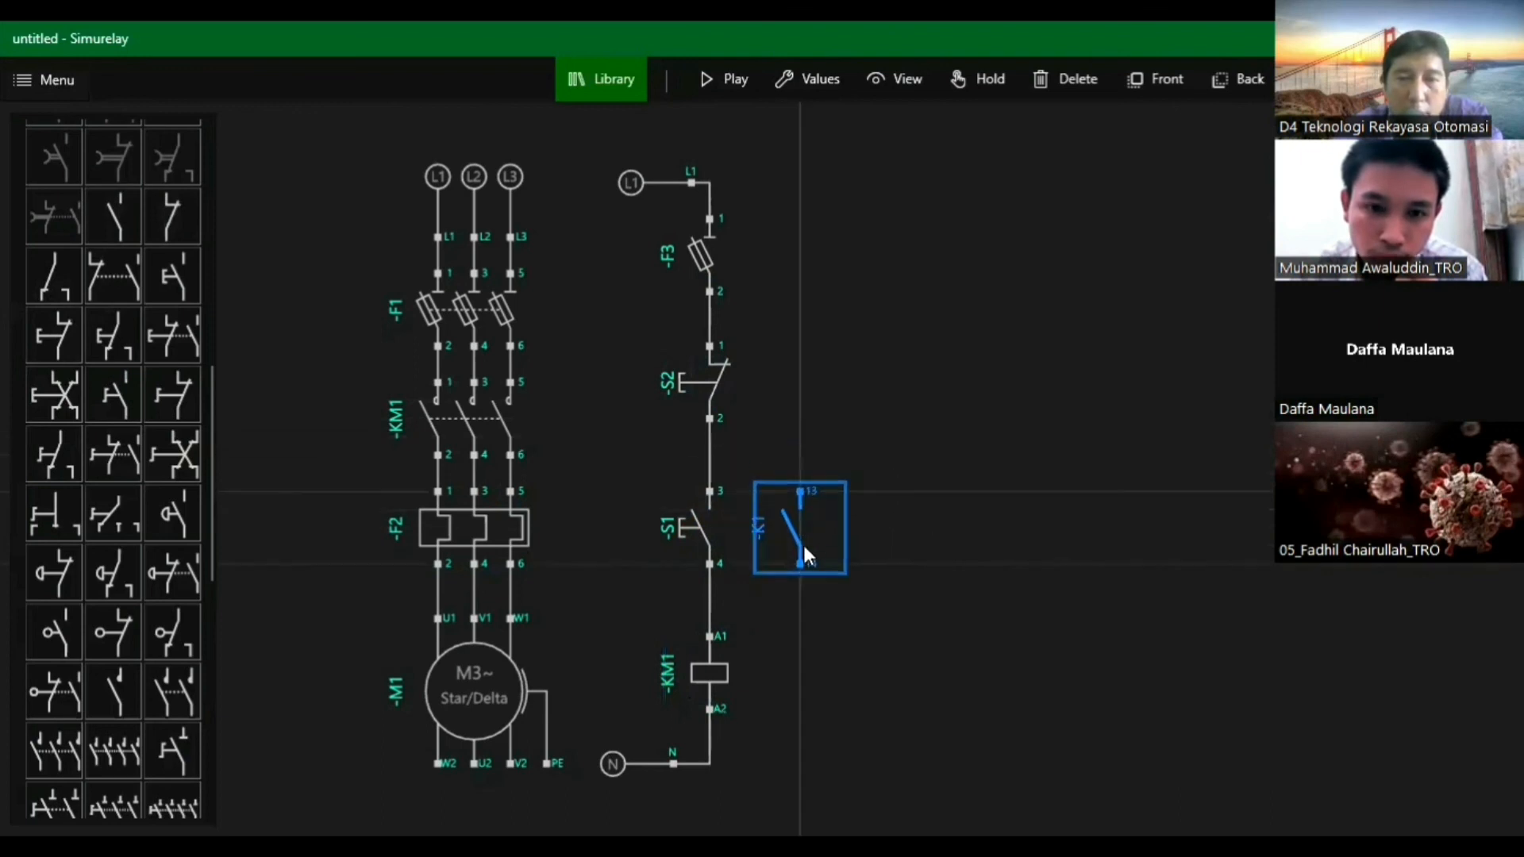
pyautogui.click(802, 493)
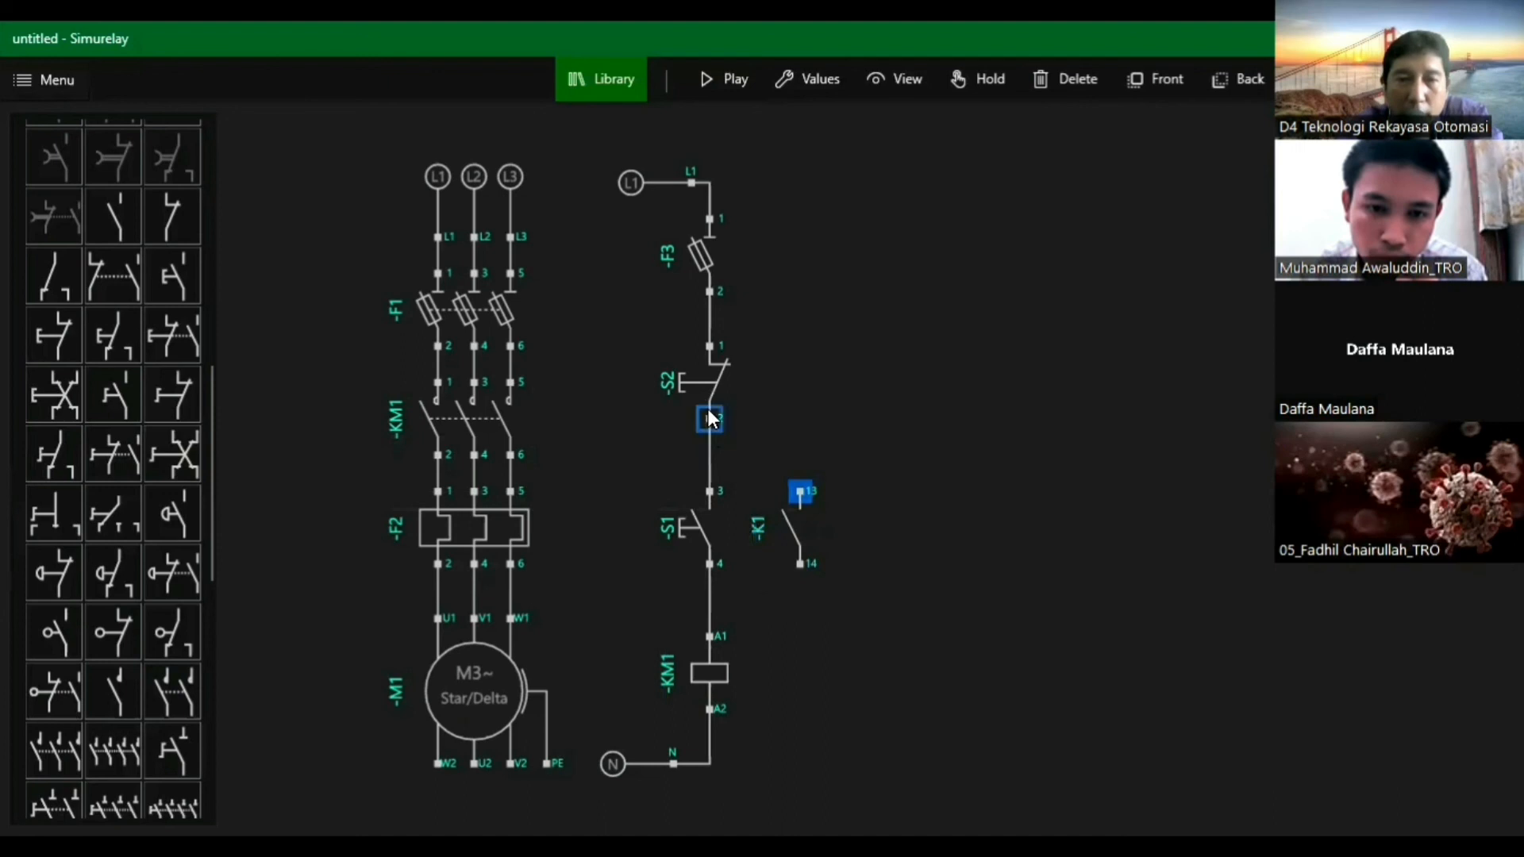
pyautogui.click(707, 483)
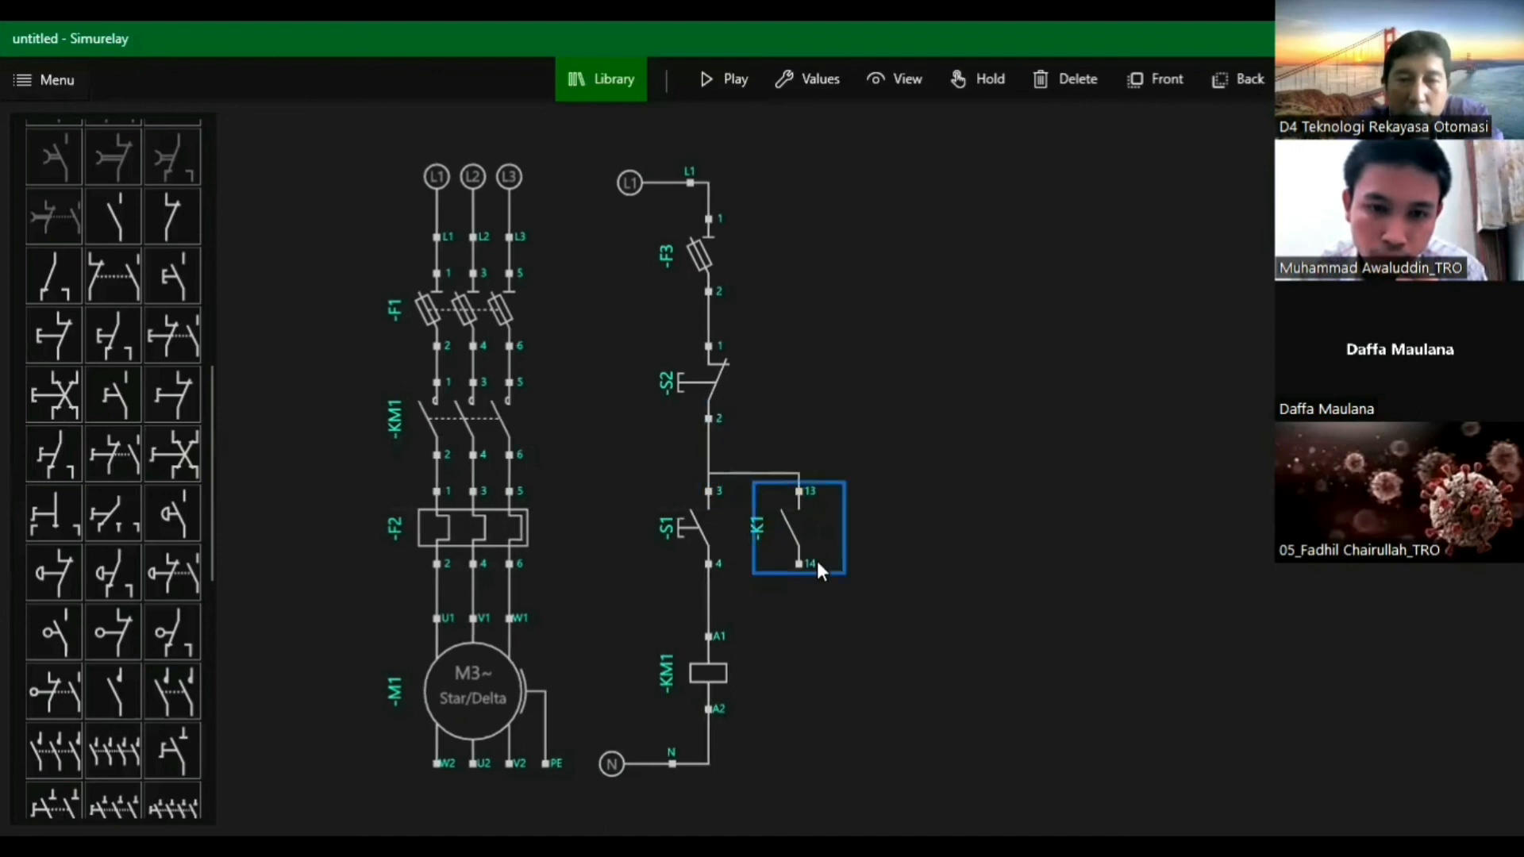
pyautogui.click(796, 564)
pyautogui.click(707, 565)
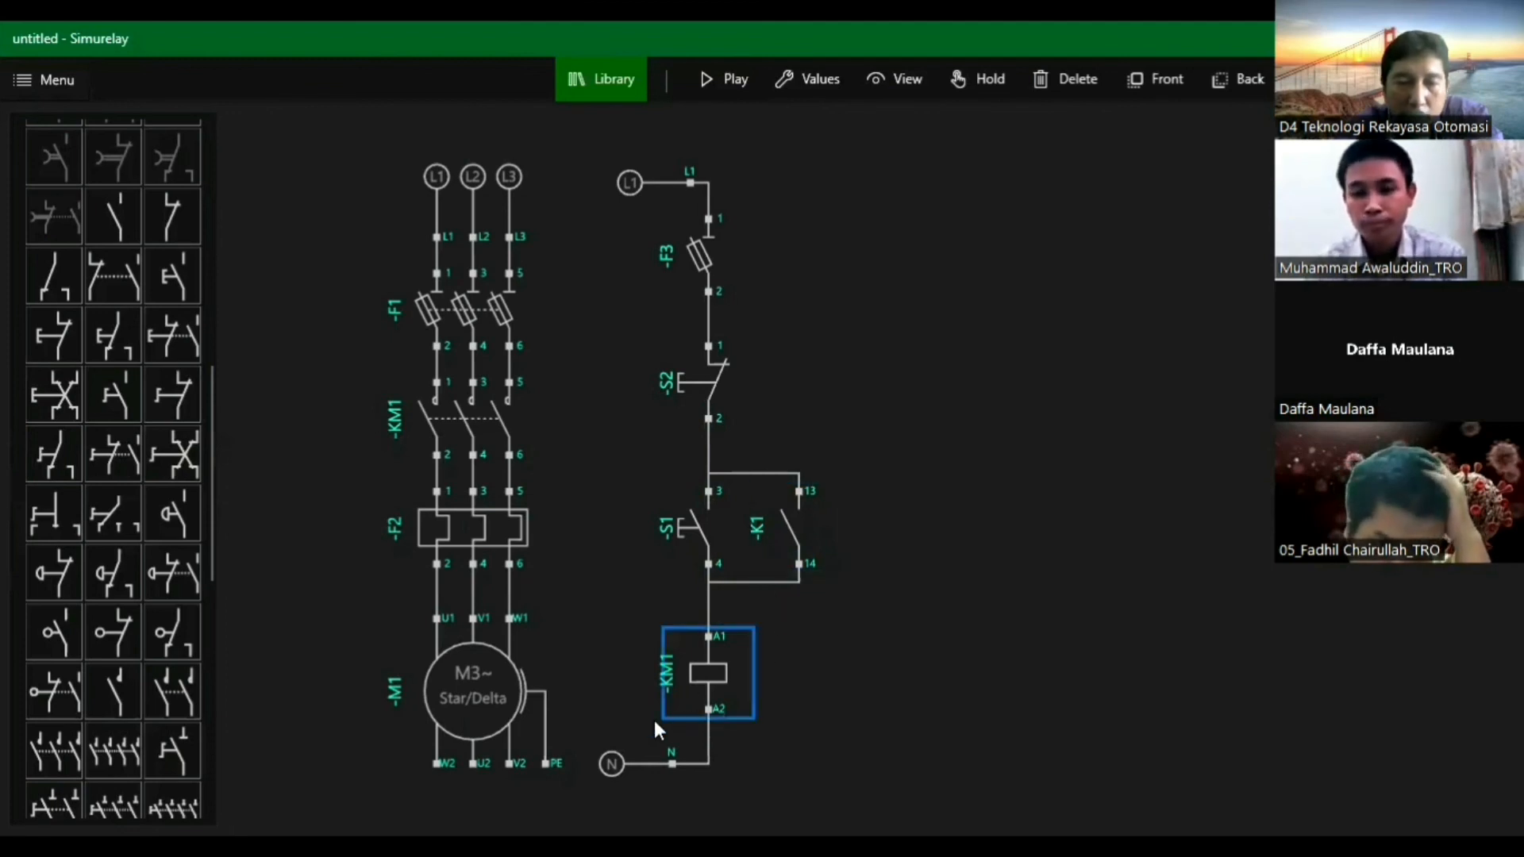
# Change the tag of the normally open contact beside S1 to -KM.
pyautogui.click(792, 521)
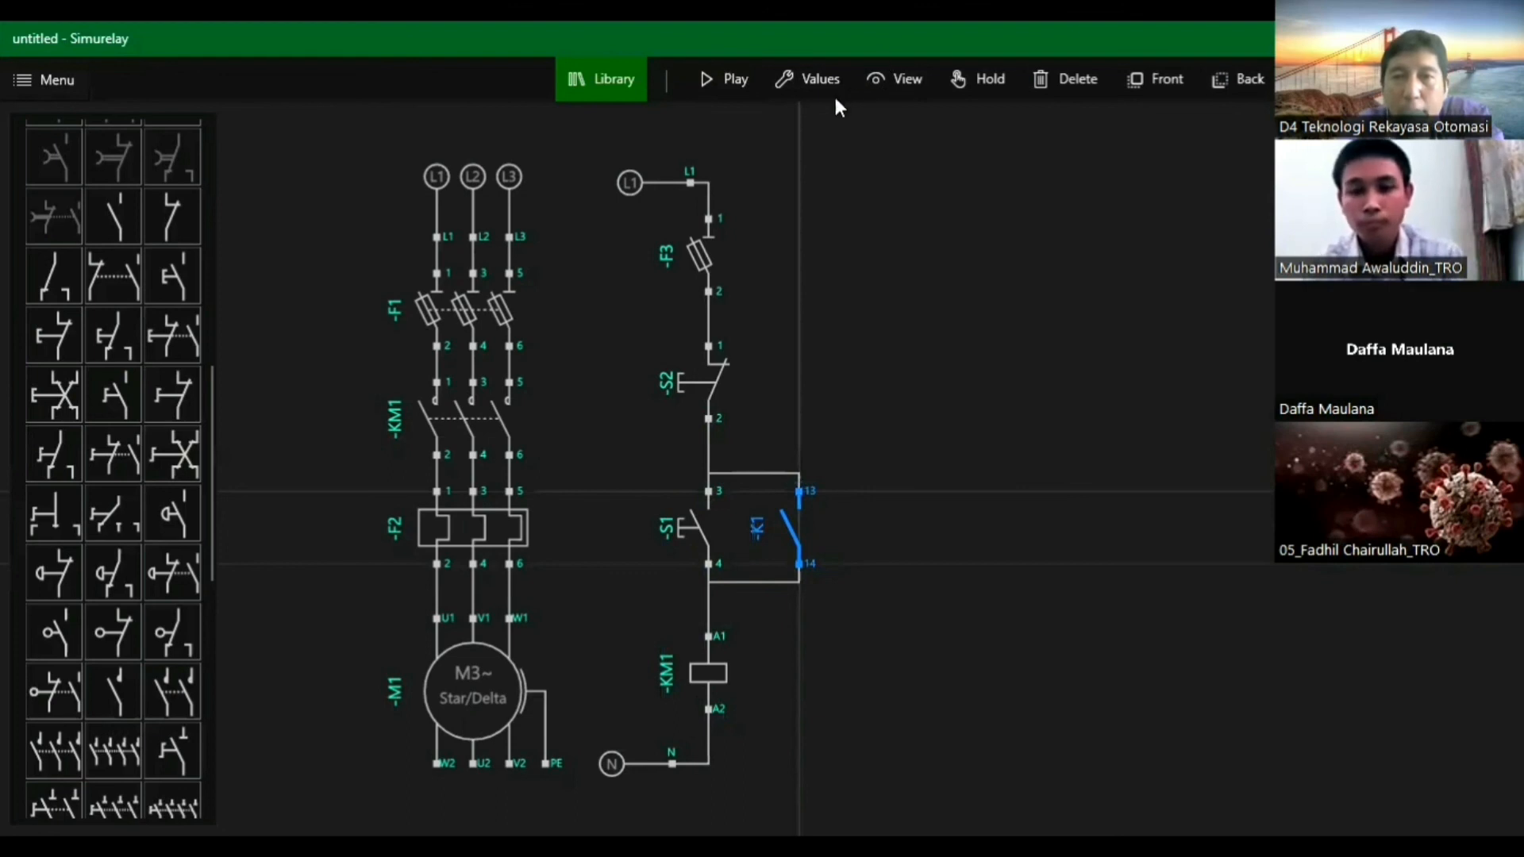
pyautogui.click(817, 77)
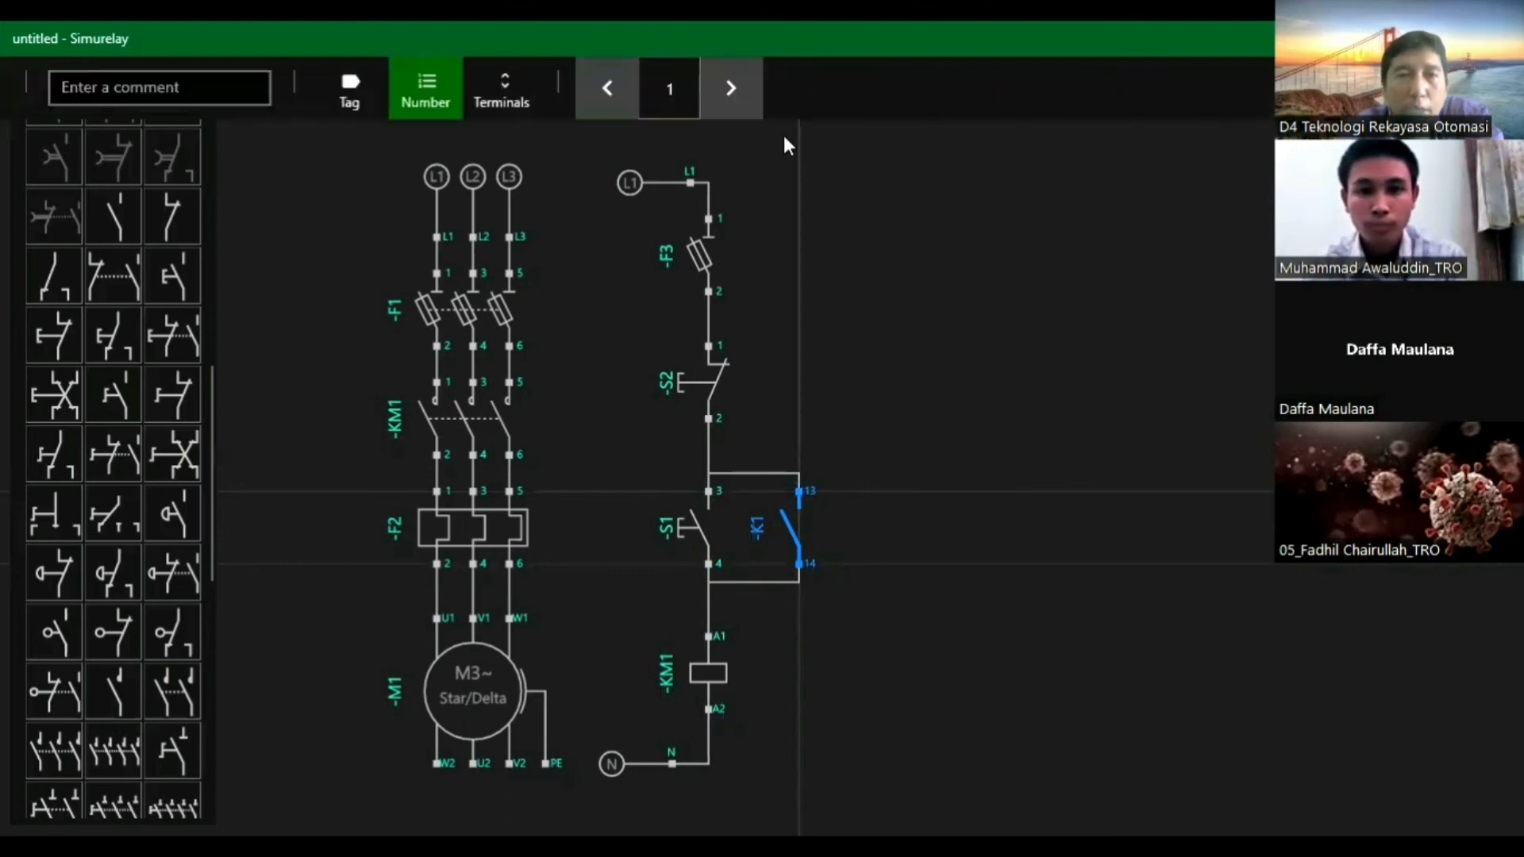
pyautogui.click(338, 86)
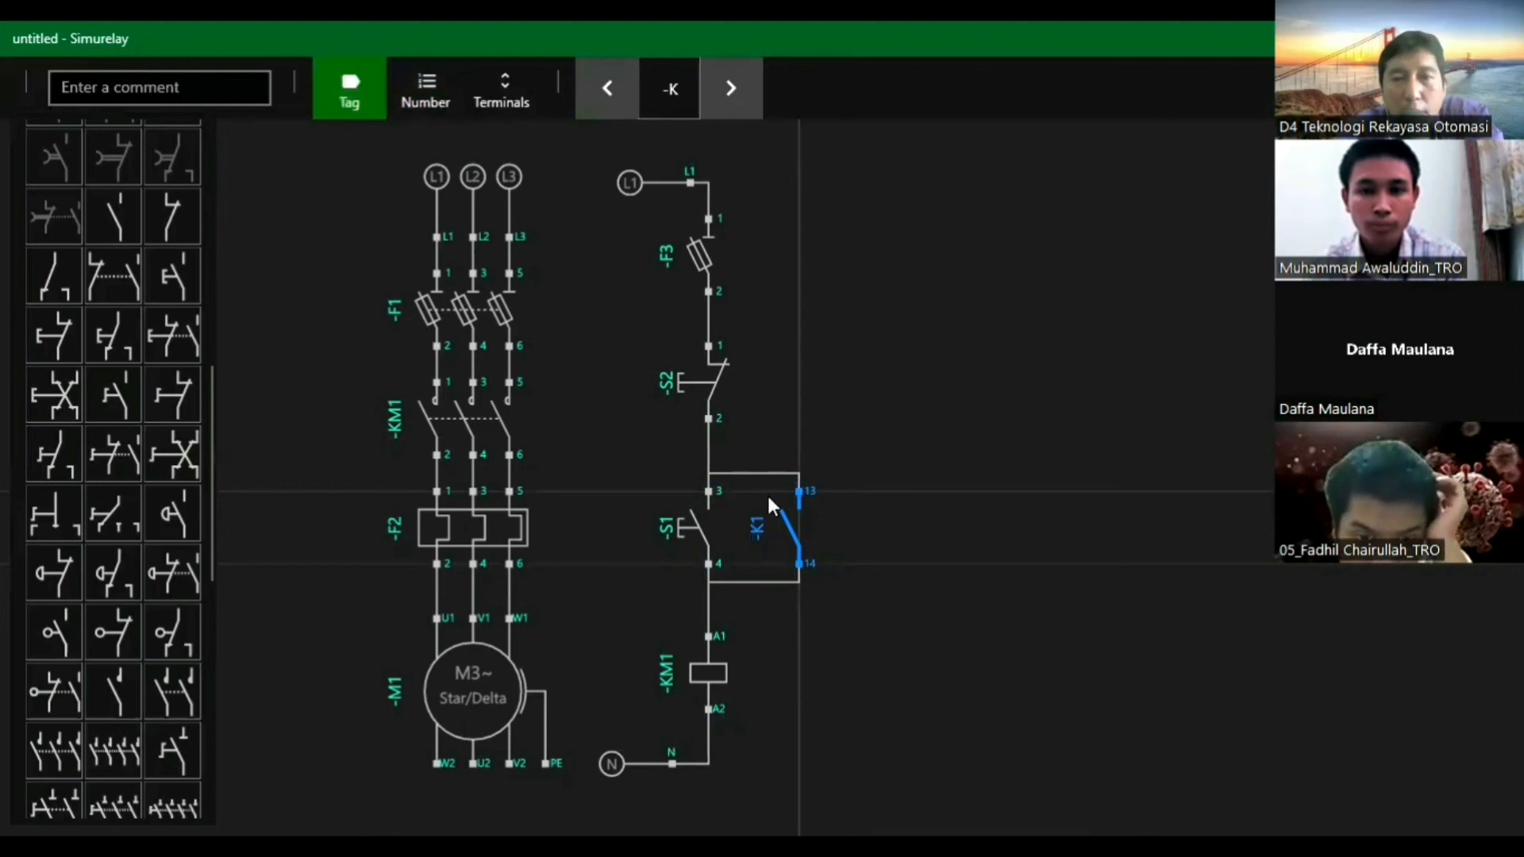
pyautogui.click(730, 82)
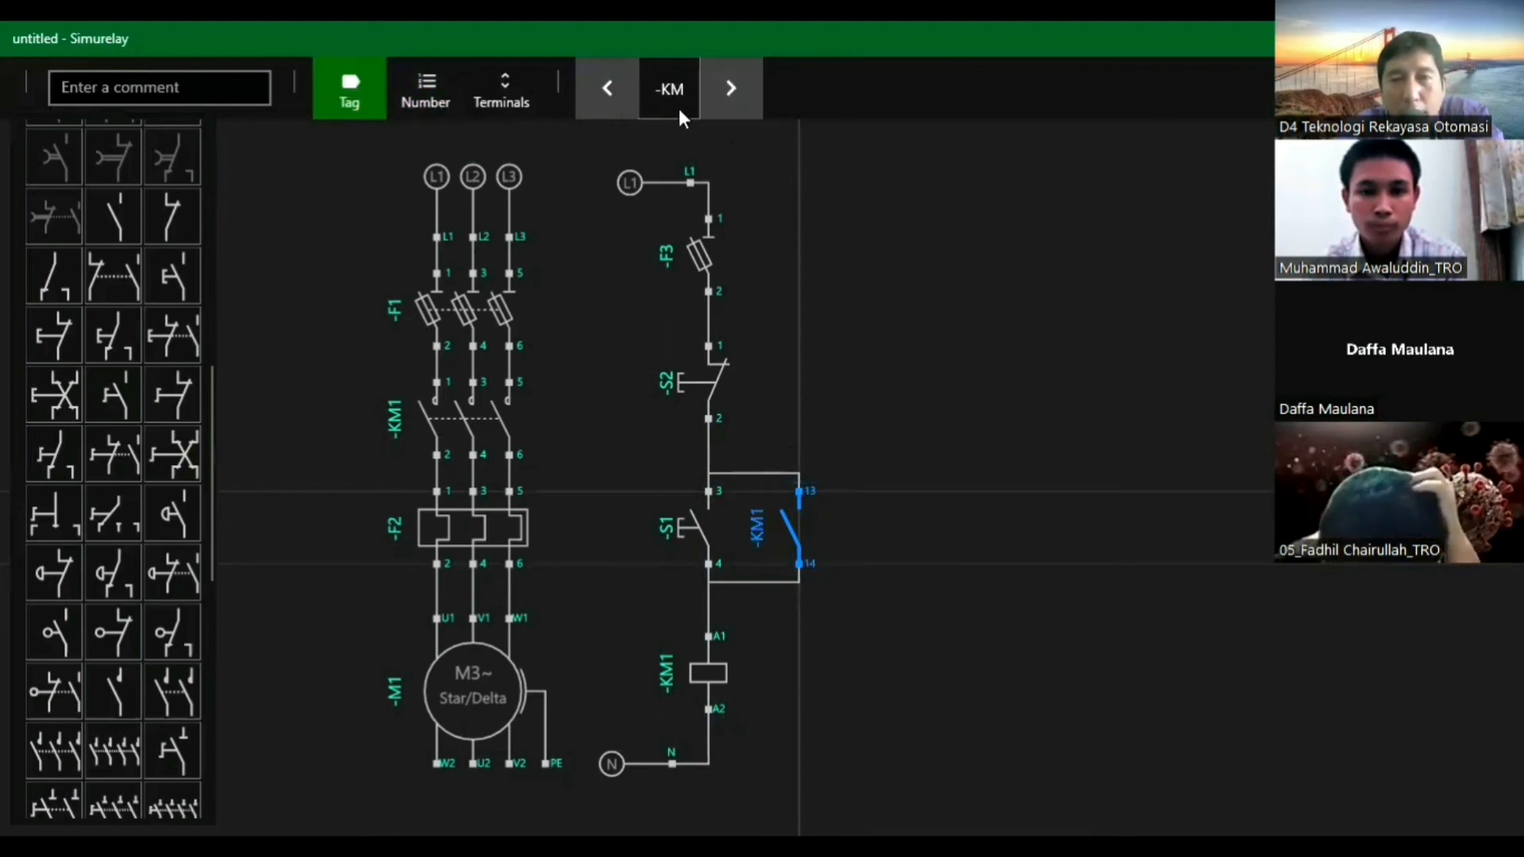
pyautogui.click(950, 179)
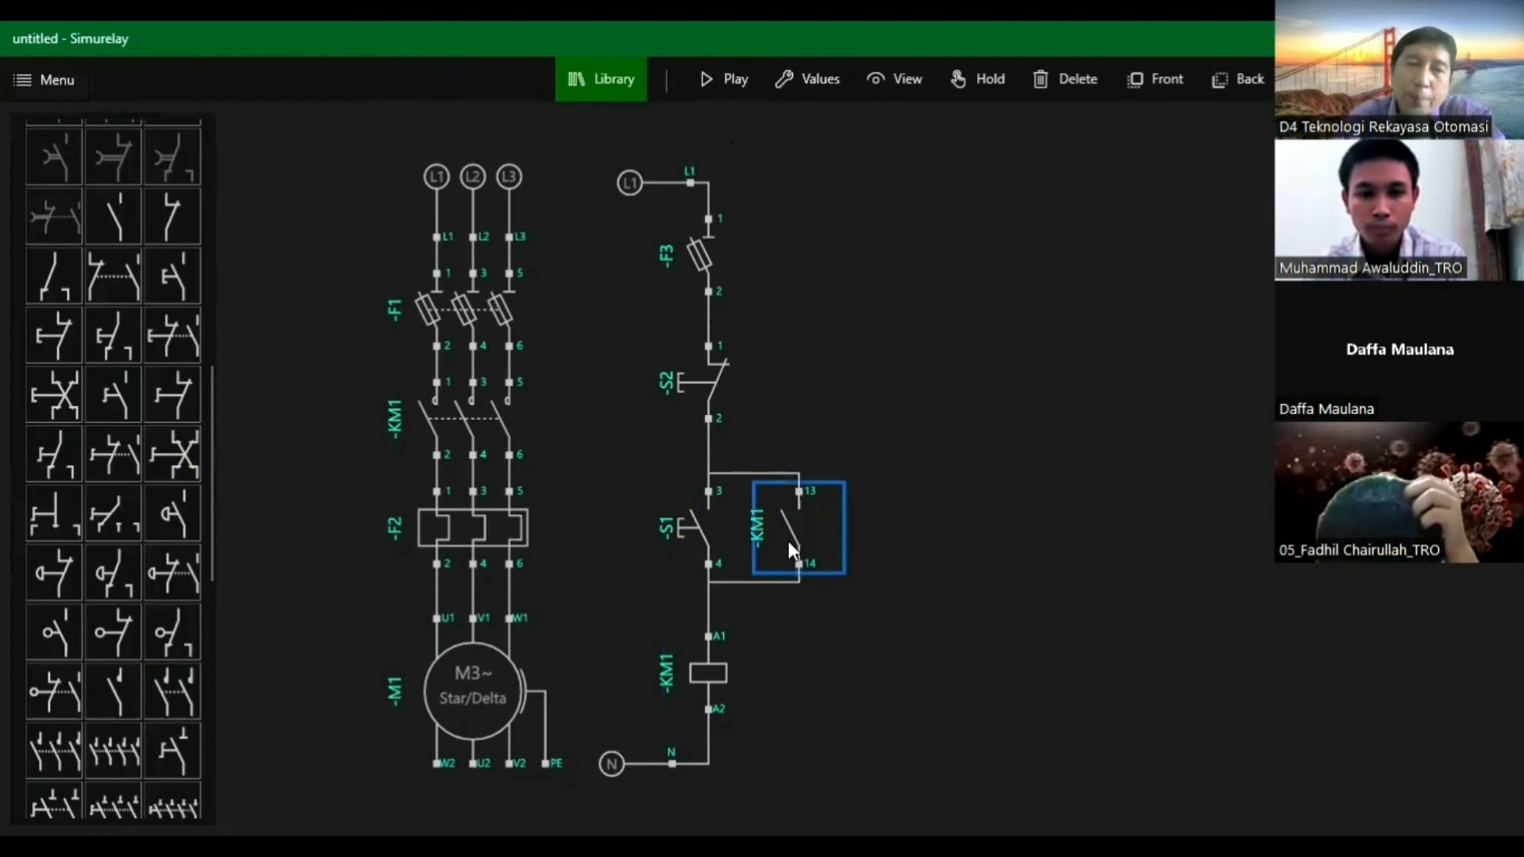
pyautogui.click(800, 689)
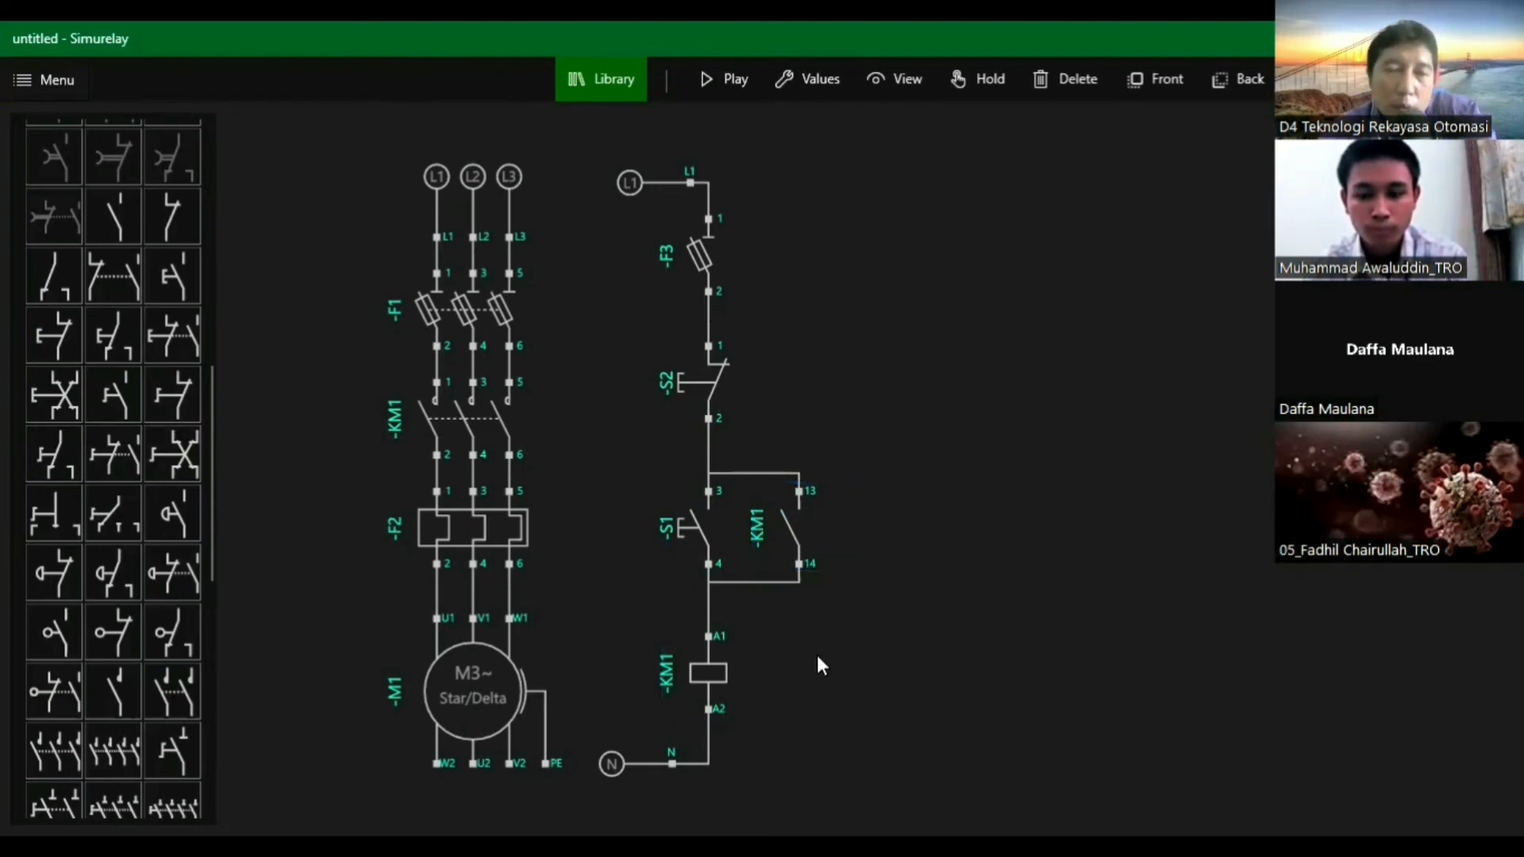
# Shift coil KM1 slightly lower and place an indicator lamp beside it, below the KM1 auxiliary contact.
pyautogui.click(712, 684)
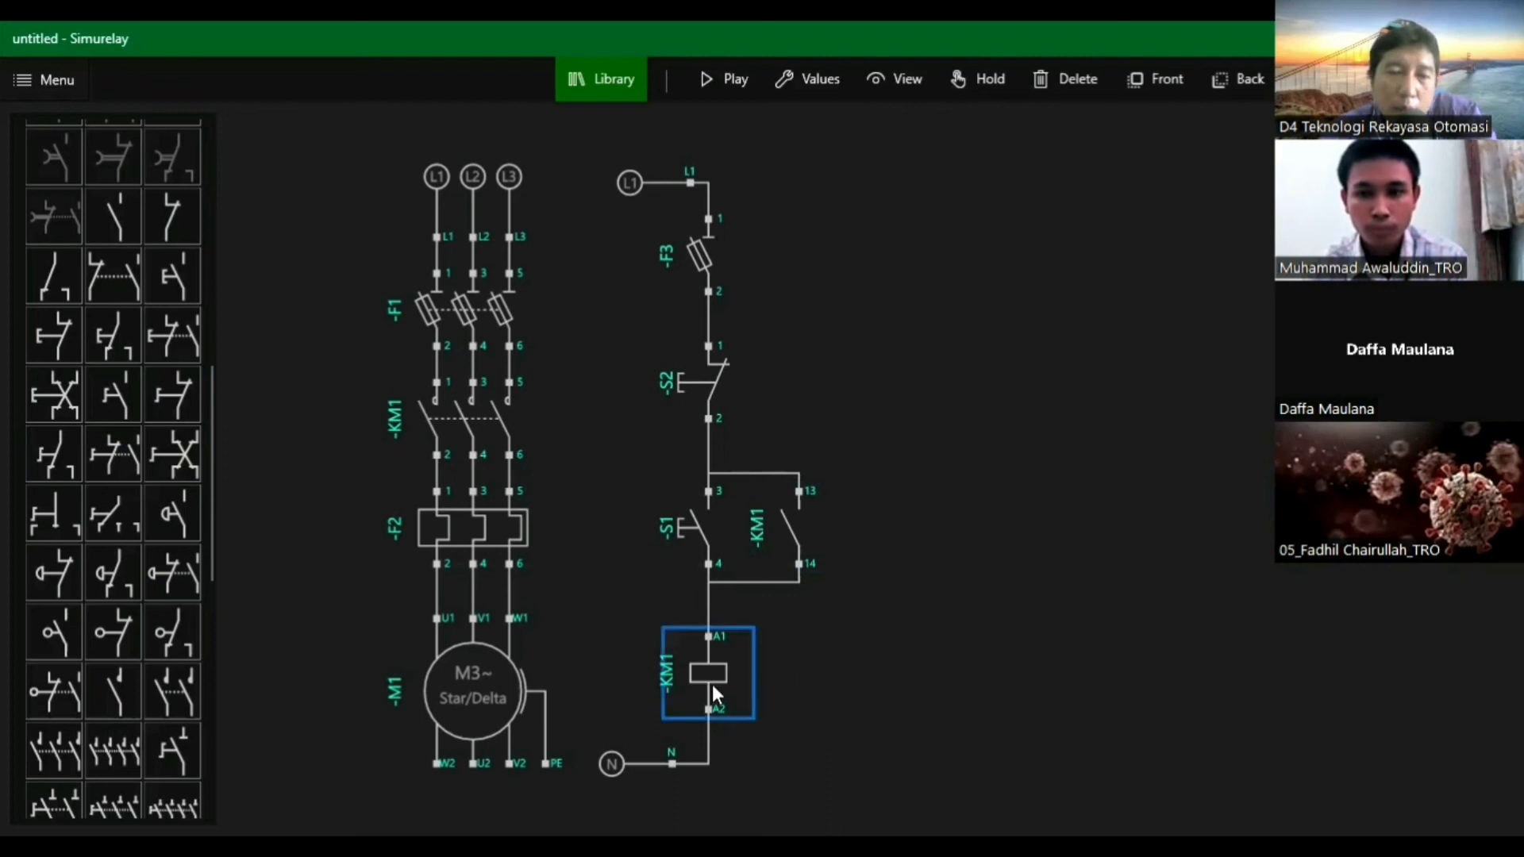
pyautogui.moveTo(707, 684); pyautogui.dragTo(710, 684)
pyautogui.click(790, 681)
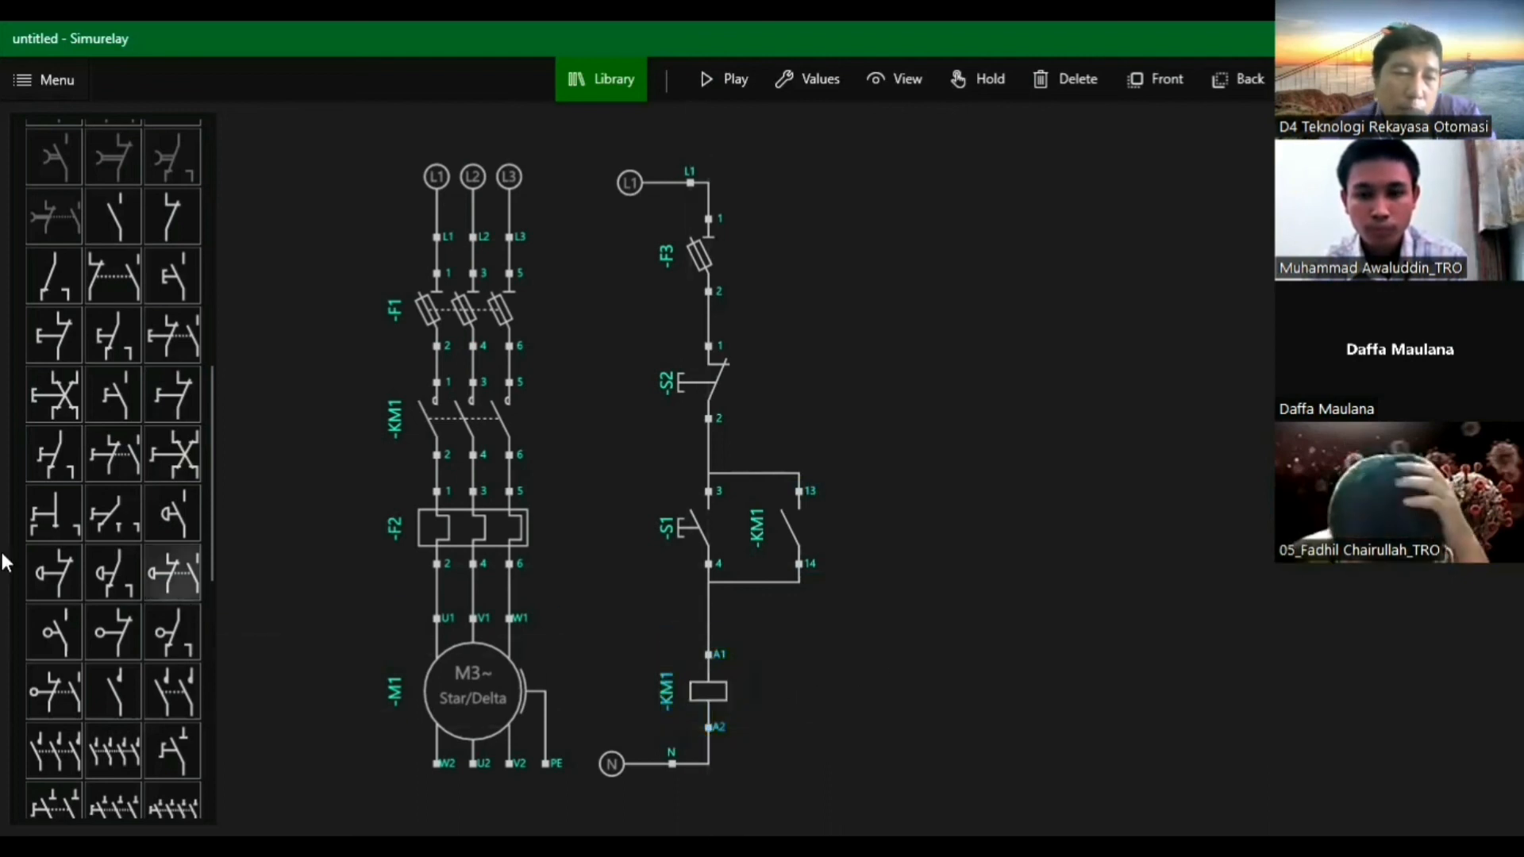
pyautogui.scroll(-5, 124, 554)
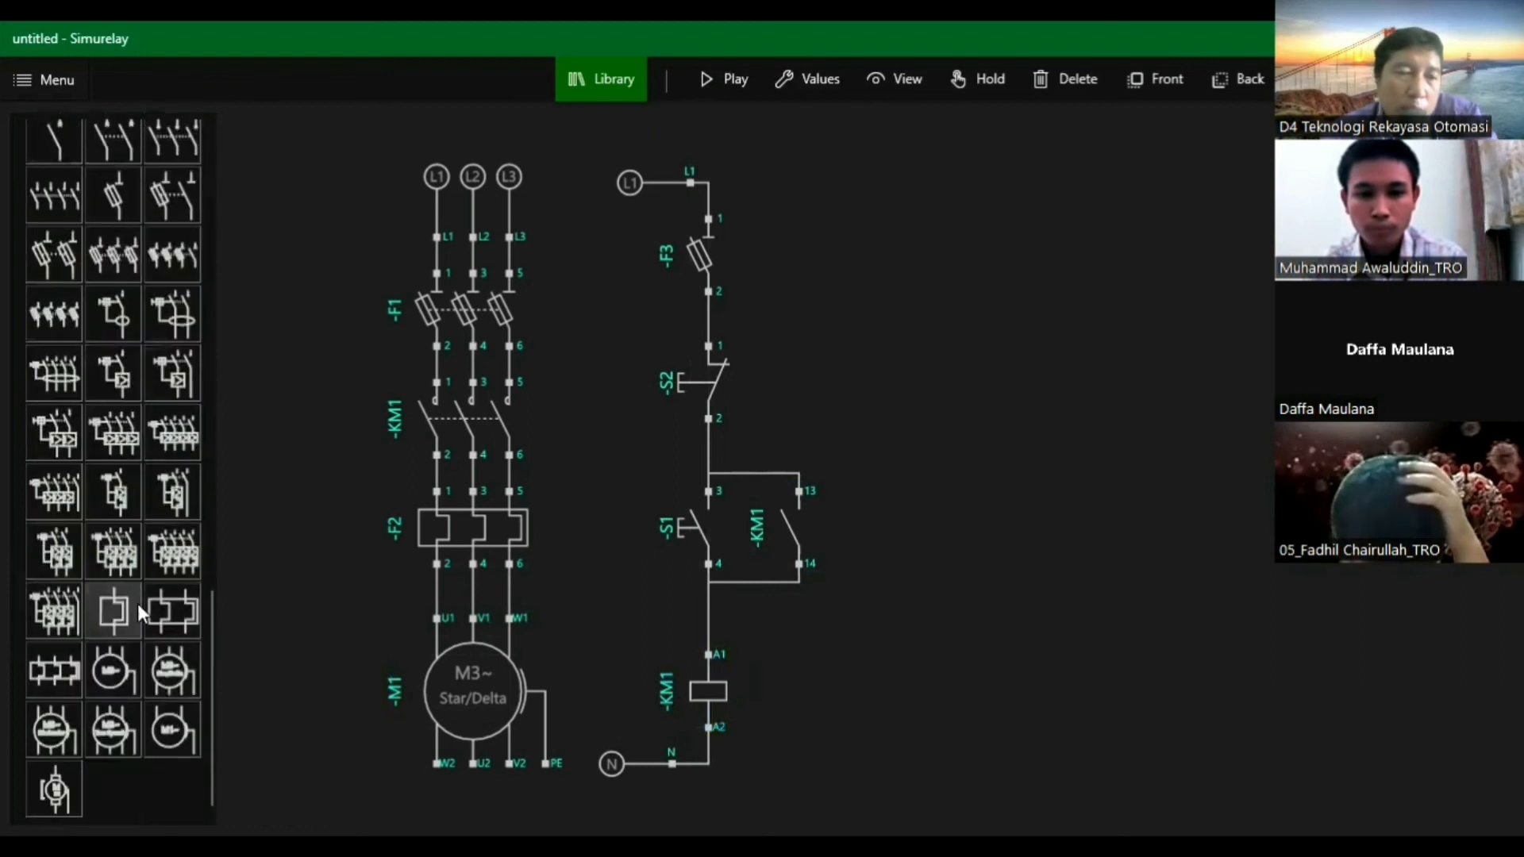
pyautogui.scroll(1, 129, 668)
pyautogui.scroll(10, 128, 668)
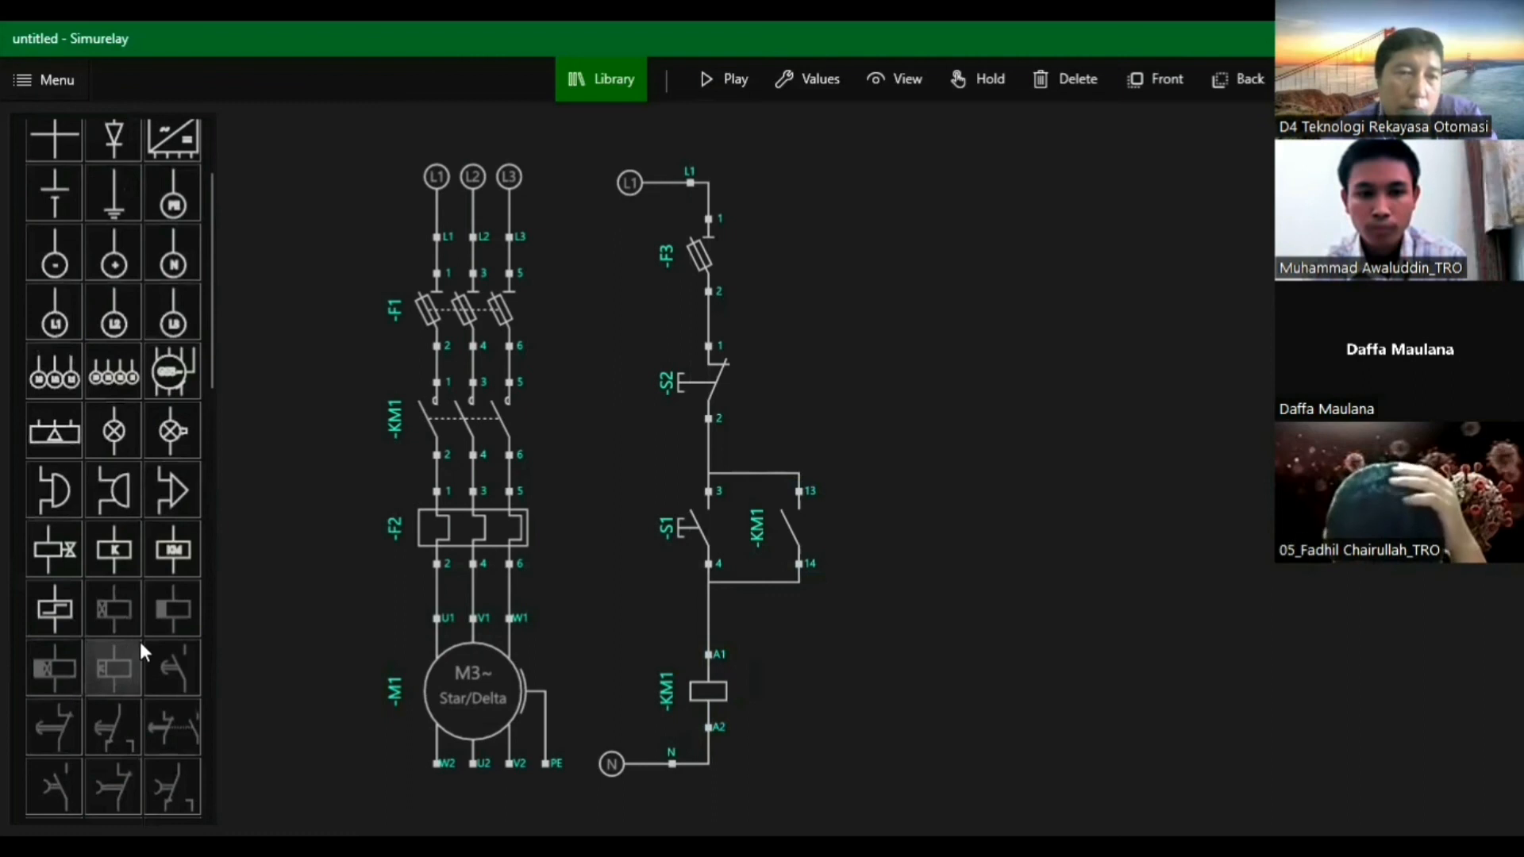
pyautogui.scroll(3, 140, 641)
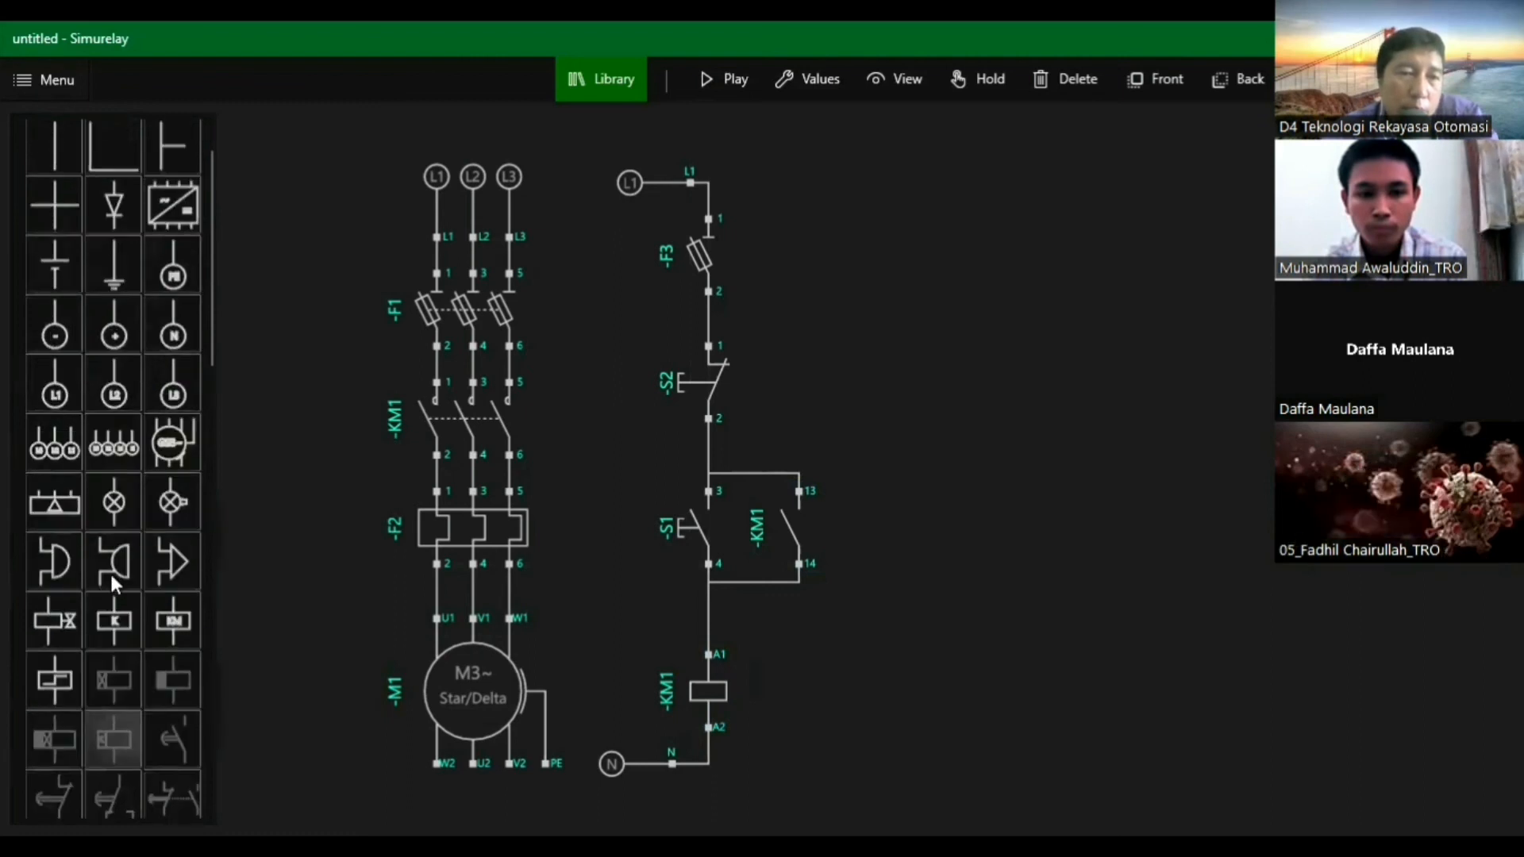
pyautogui.scroll(2, 115, 586)
pyautogui.moveTo(114, 565); pyautogui.dragTo(792, 687)
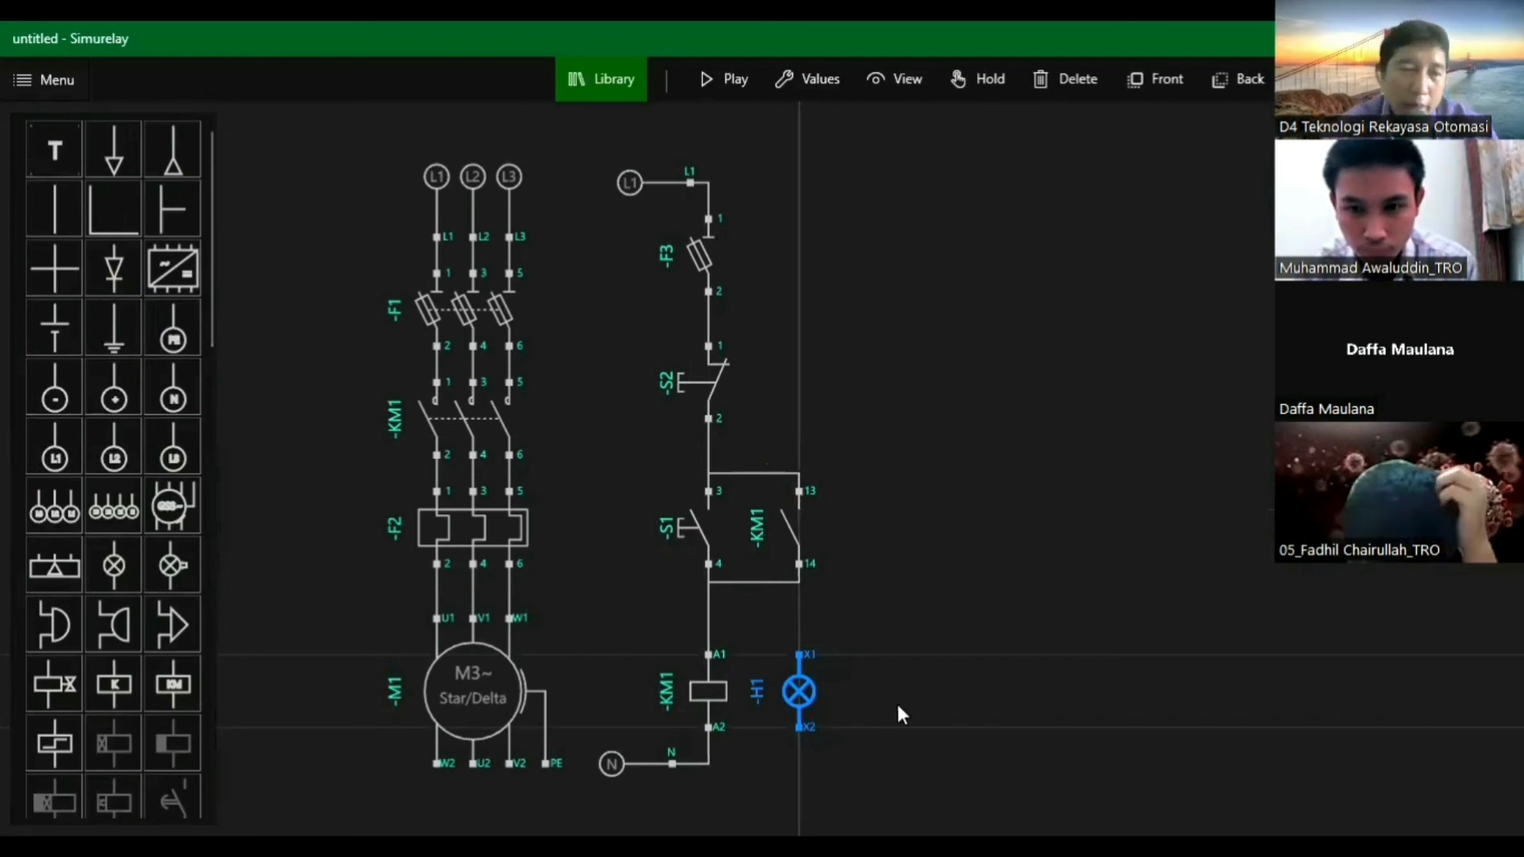
# Wire lamp H1 in parallel with coil KM1, connecting X1 to A1 and X2 to the N source.
pyautogui.click(802, 652)
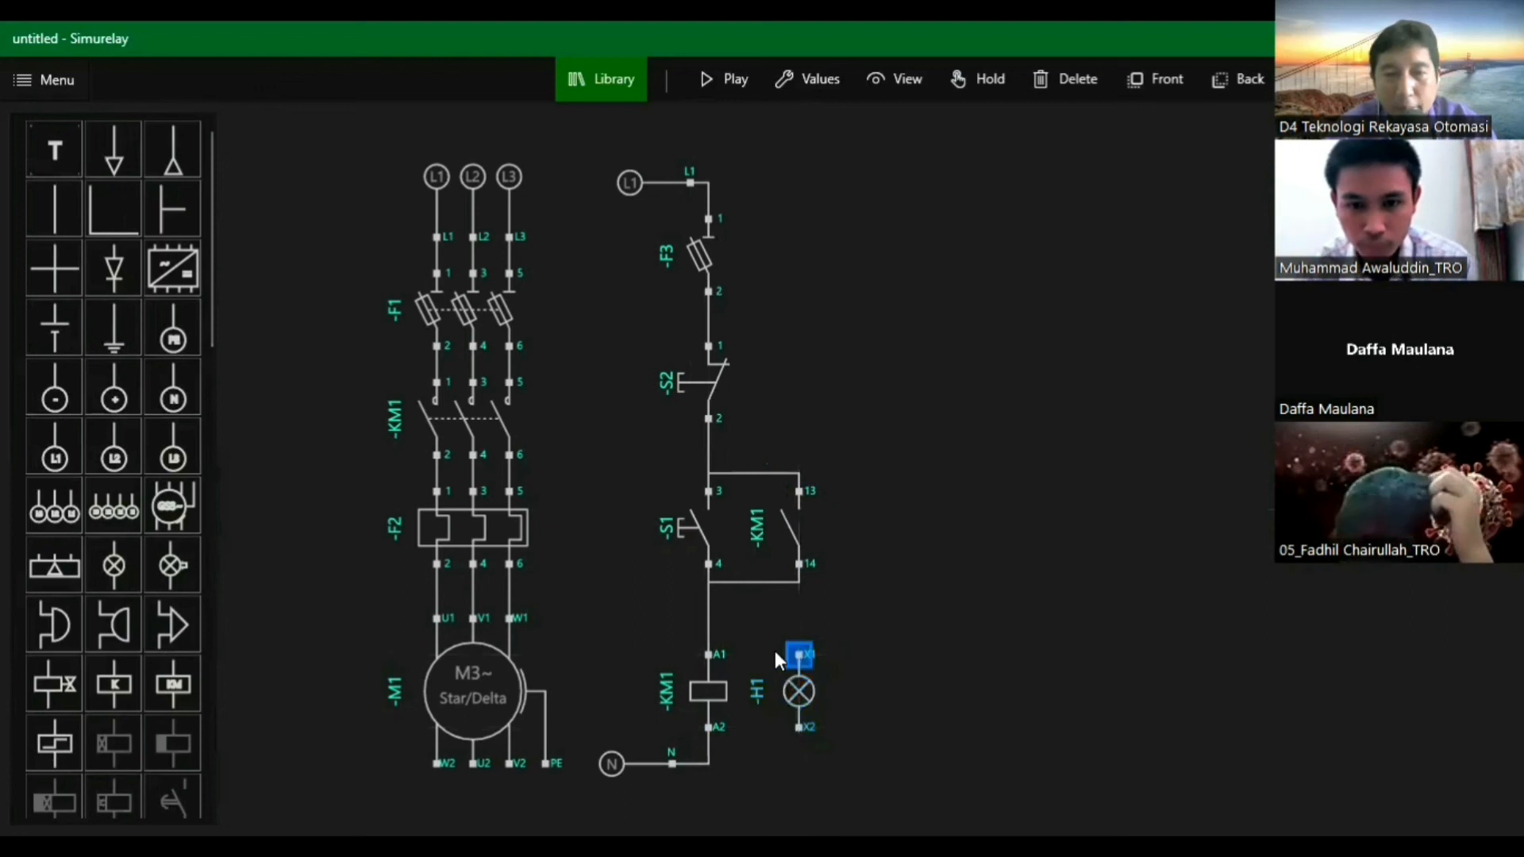
pyautogui.click(710, 652)
pyautogui.click(798, 725)
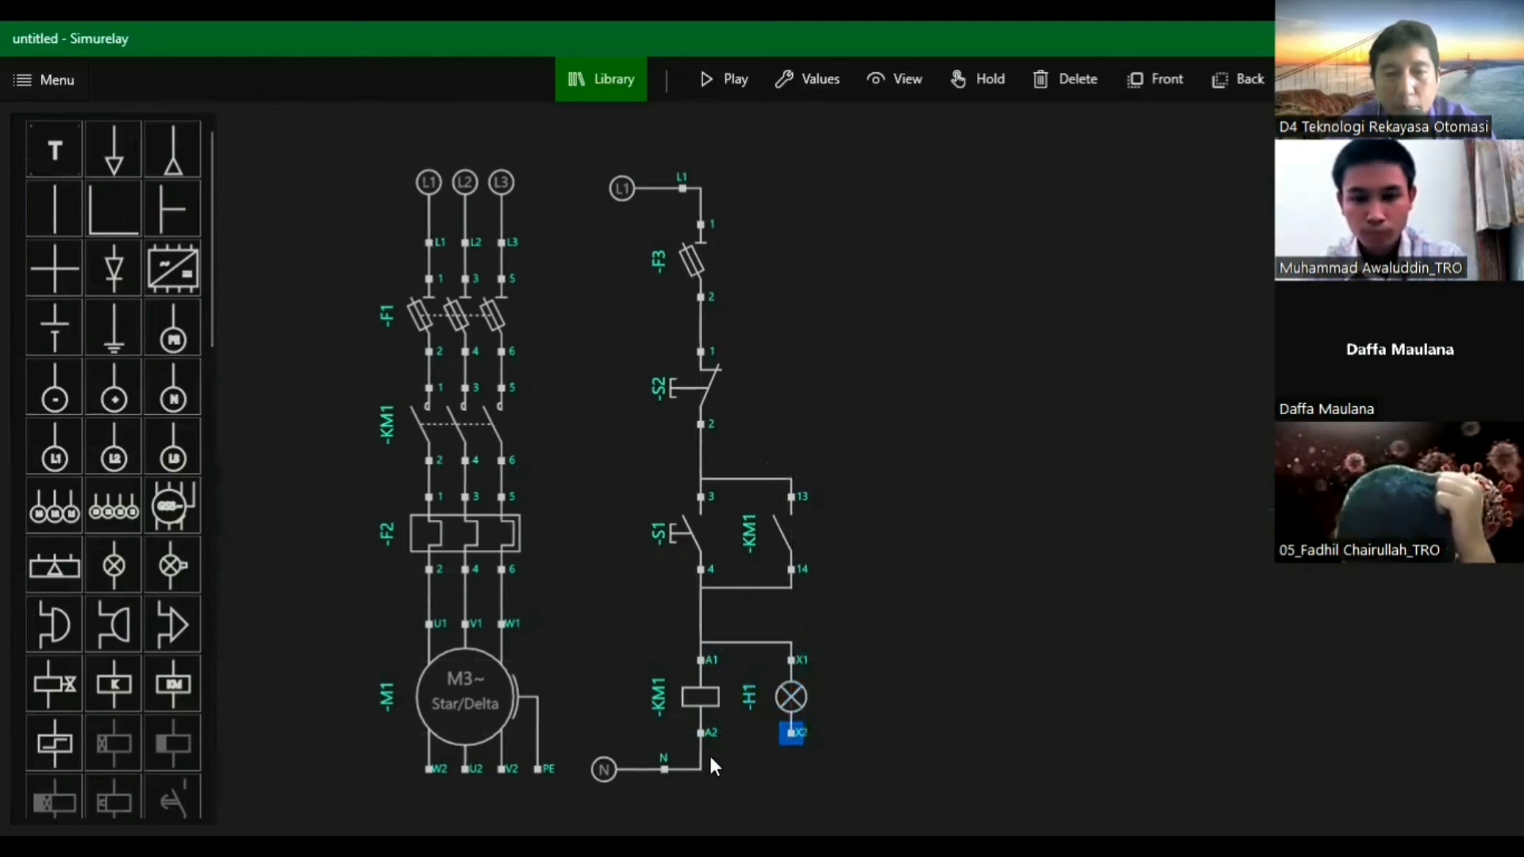
pyautogui.click(667, 767)
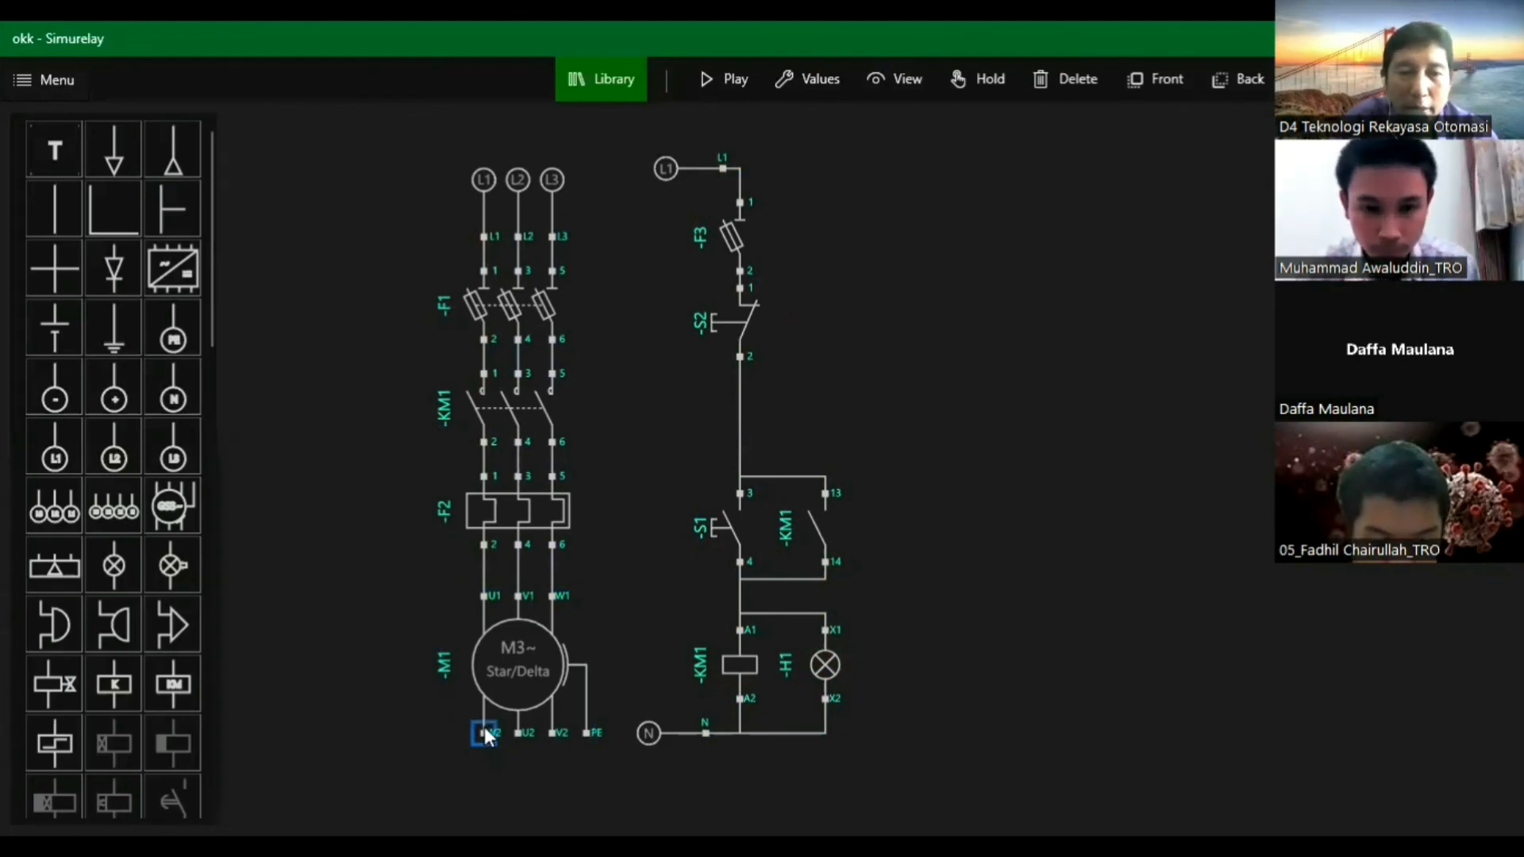
# Bridge motor M1 terminals W2, U2 and V2 together to form a star connection.
pyautogui.moveTo(497, 728)
pyautogui.mouseDown()
pyautogui.moveTo(550, 736)
pyautogui.moveTo(525, 735)
pyautogui.mouseUp()
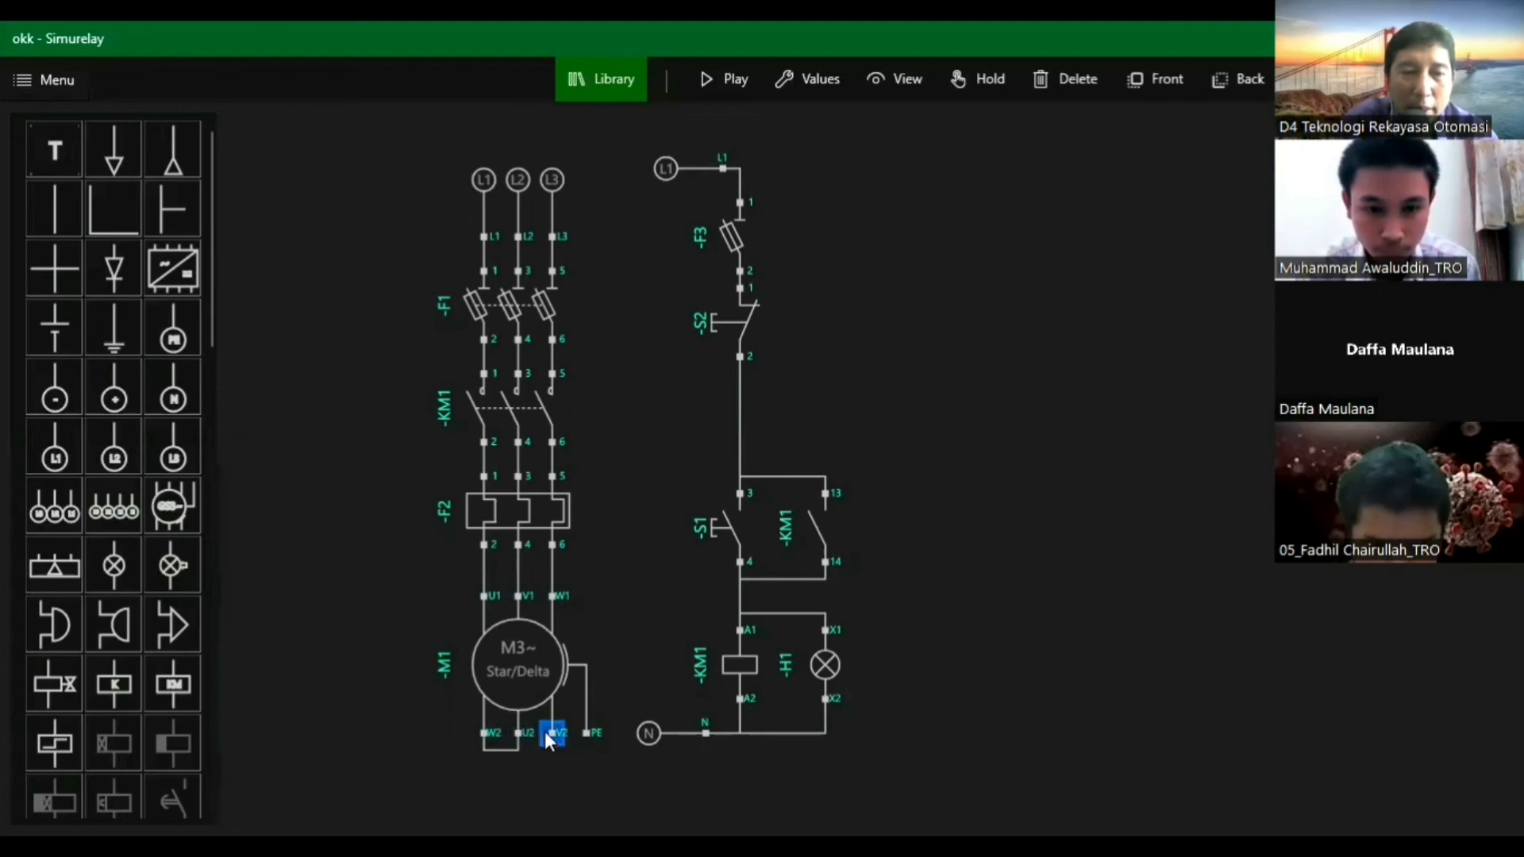
pyautogui.click(519, 738)
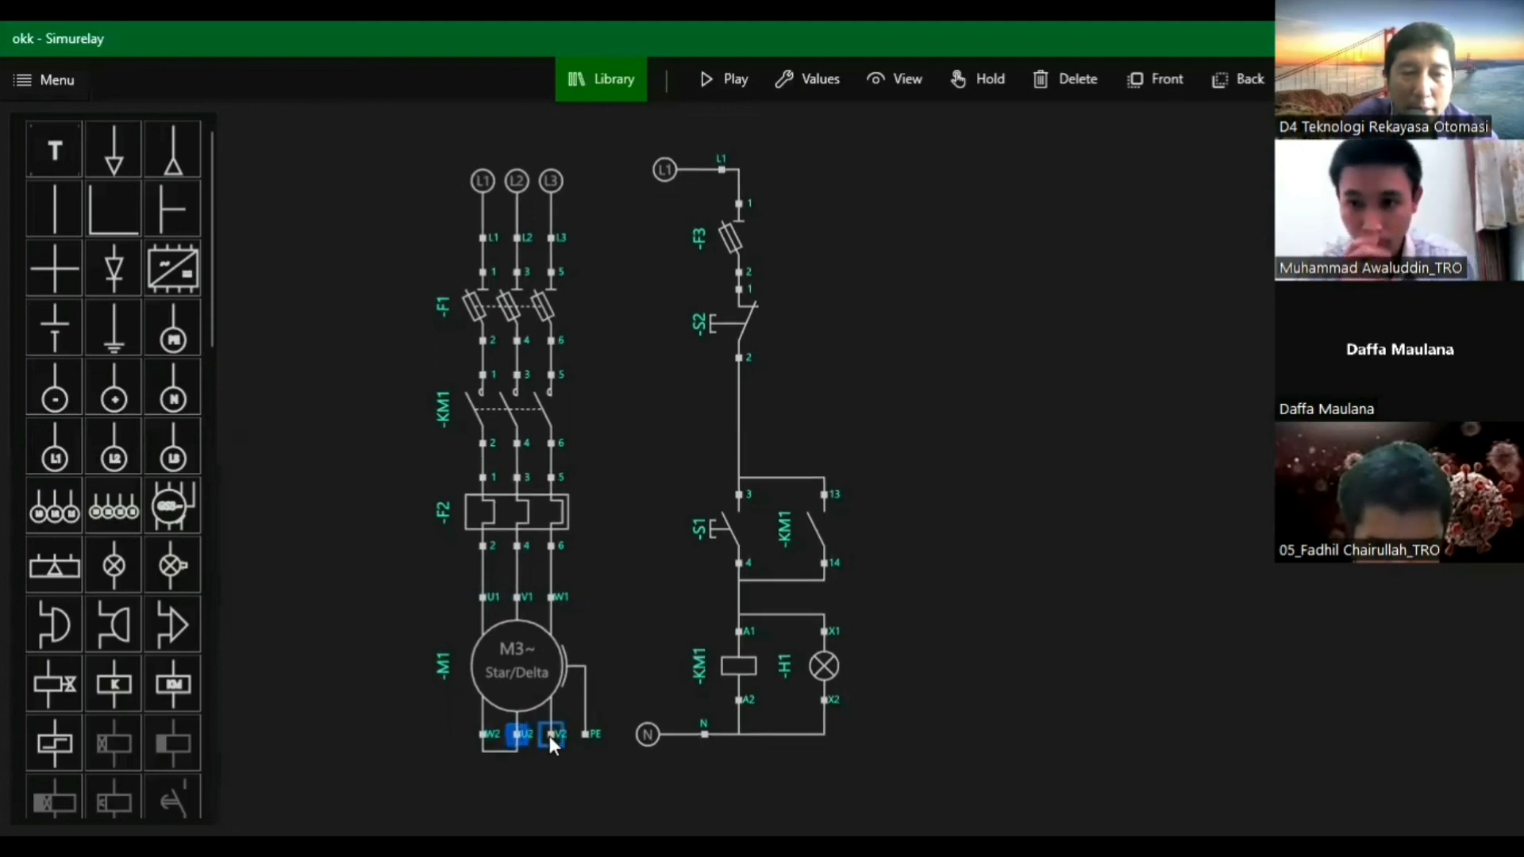
pyautogui.click(549, 736)
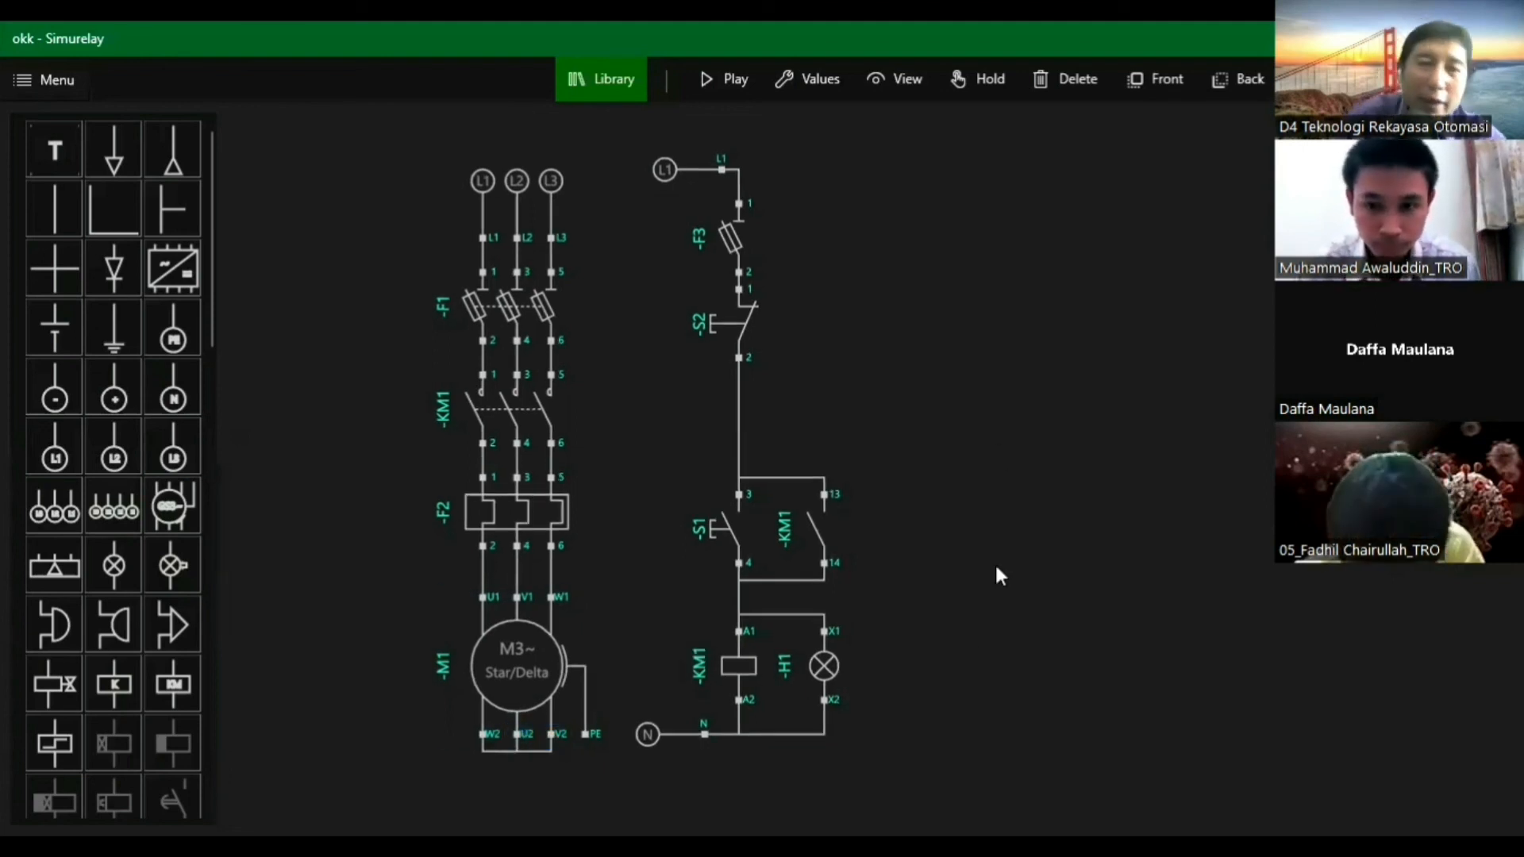
# Simulate the circuit by closing fused switches F1 and F3, starting the motor with S1 and stopping it with S2.
pyautogui.click(726, 83)
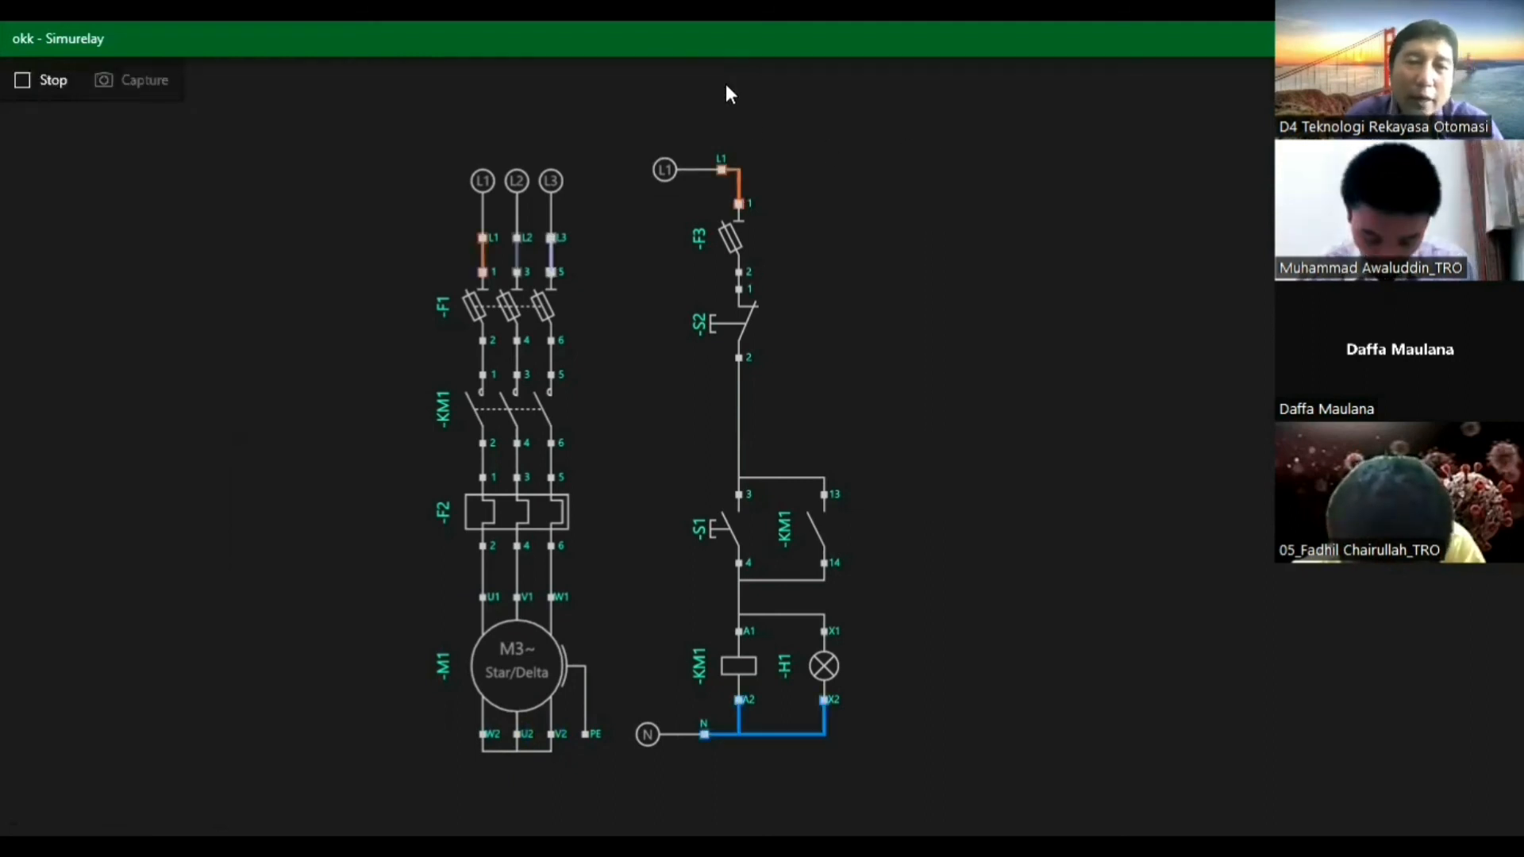
pyautogui.click(486, 322)
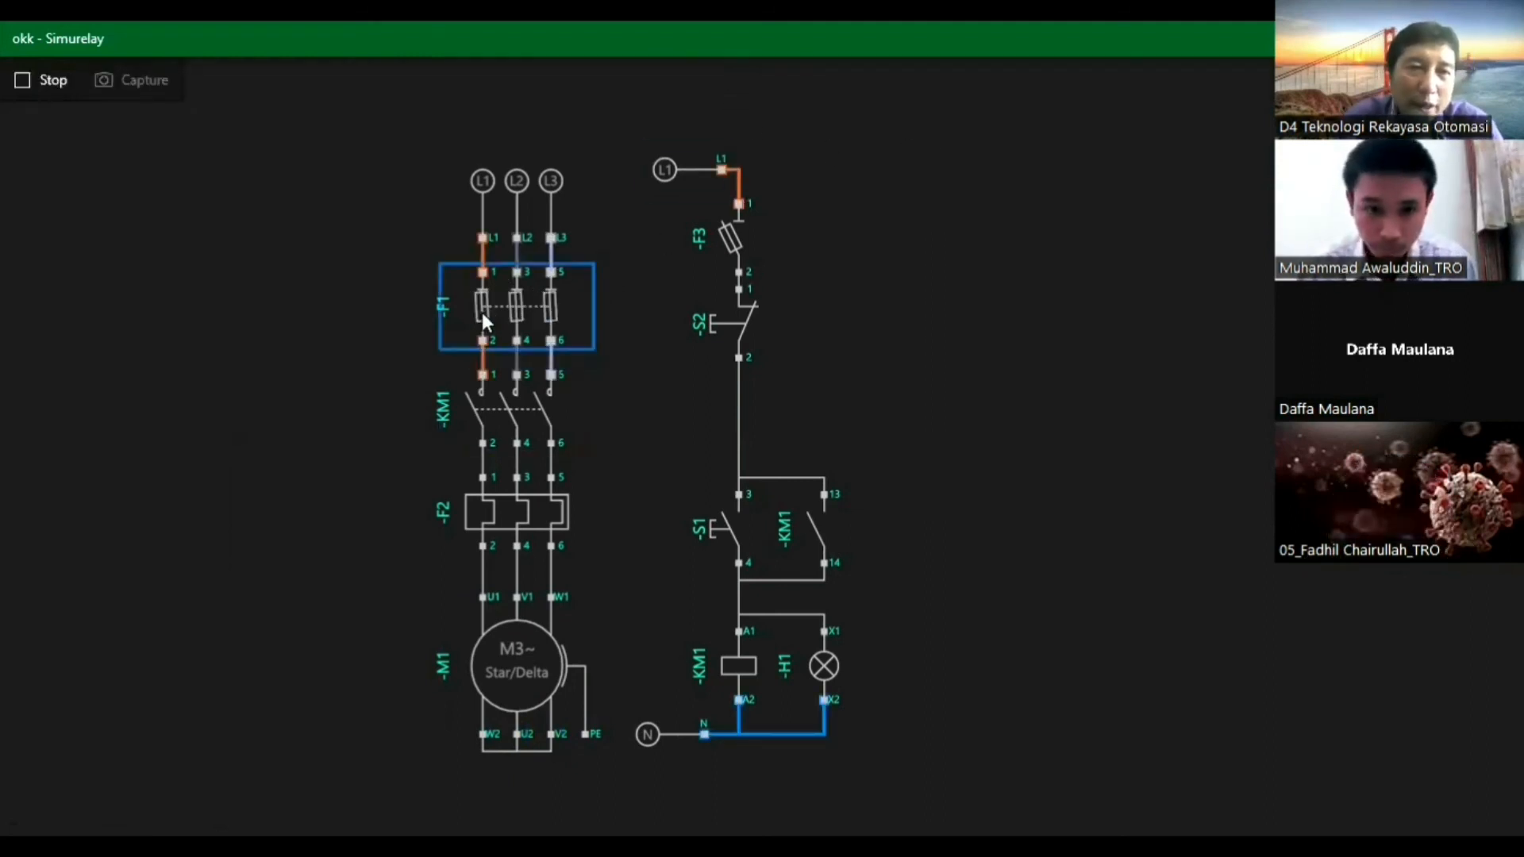
pyautogui.click(738, 239)
pyautogui.click(727, 532)
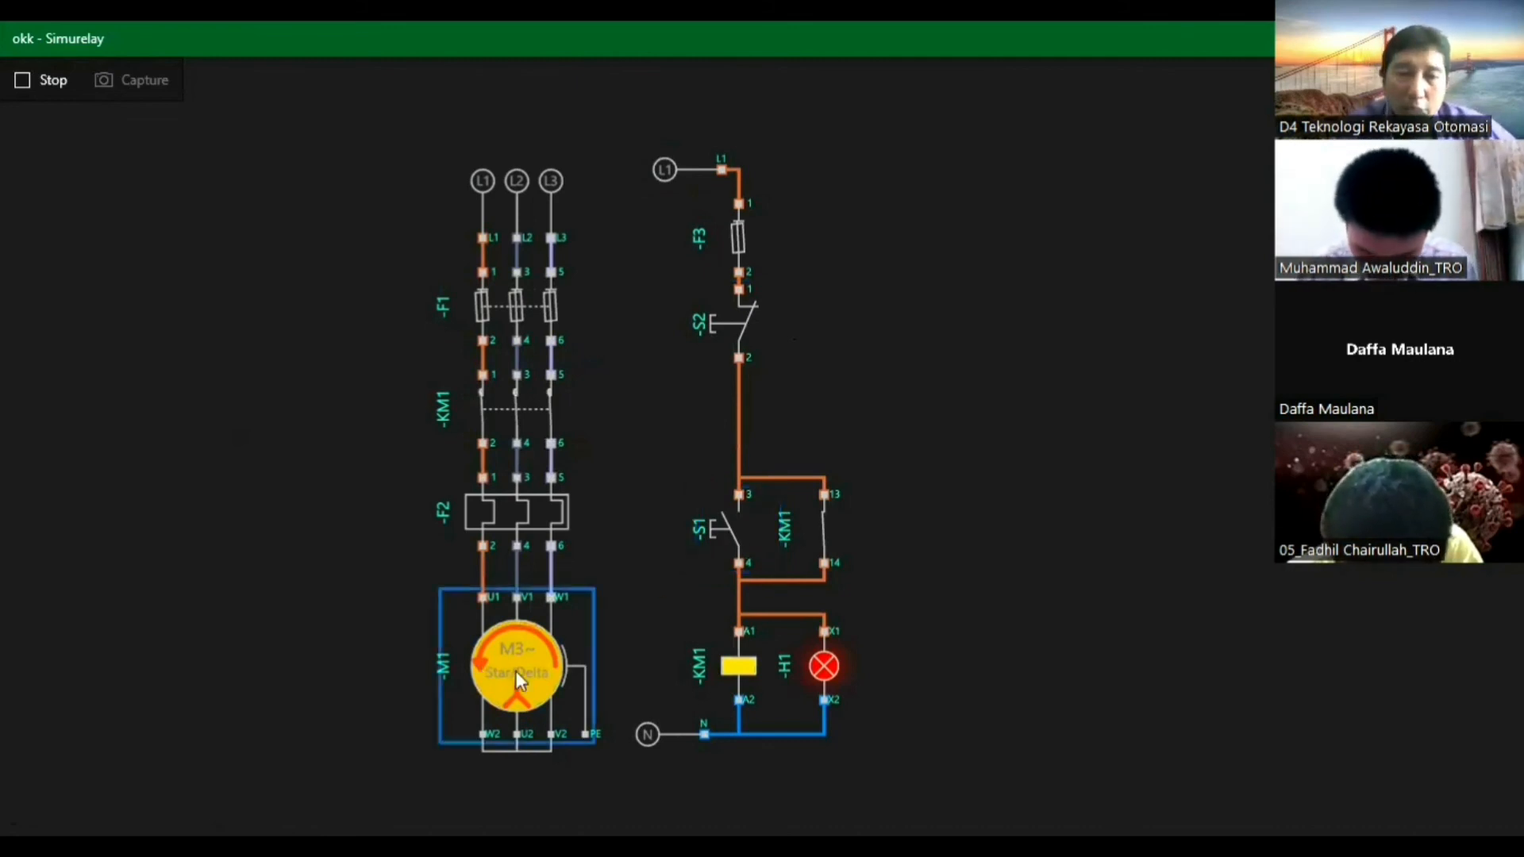
pyautogui.click(753, 327)
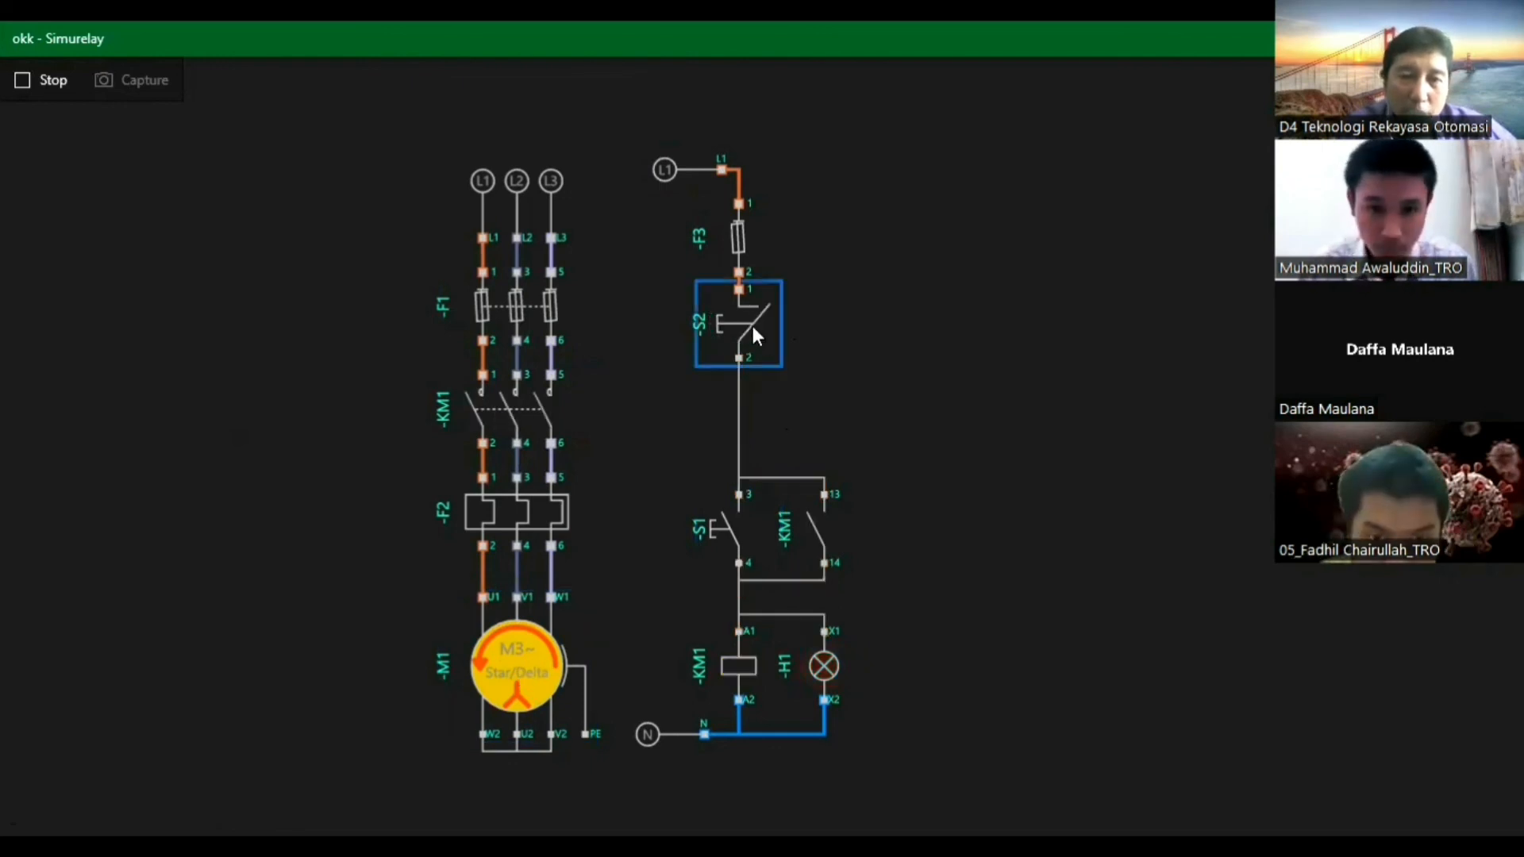